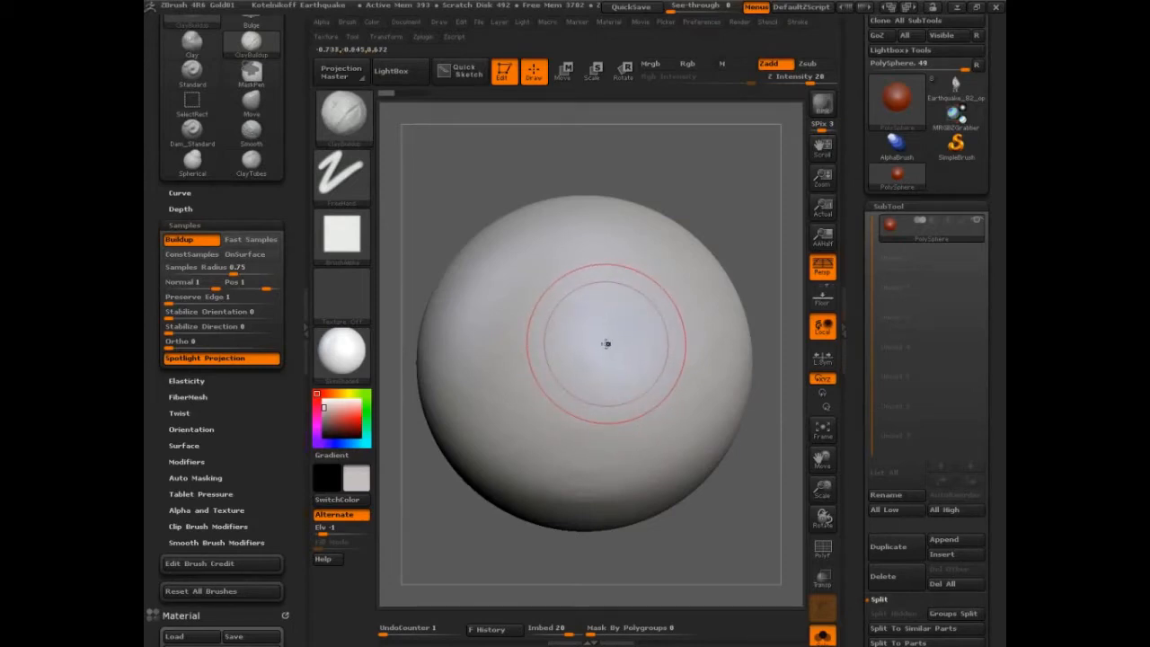
Write .75 over Samples Radius and mark the brush circle's diameter, centre line and inner sampling limits in white
key("ctrl")
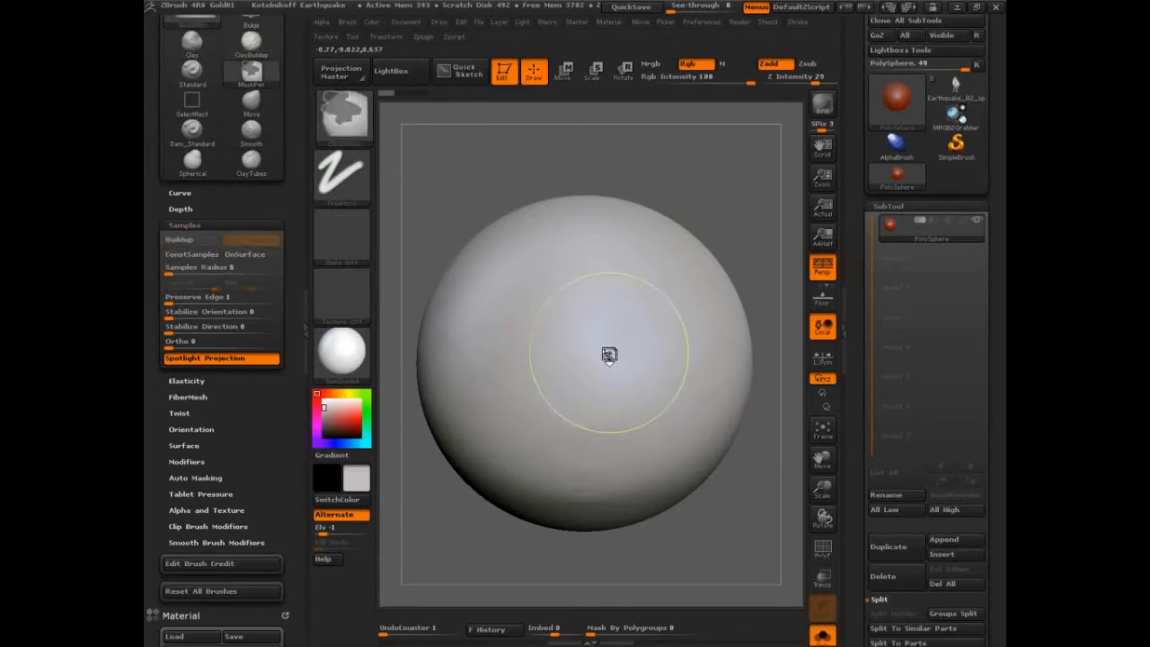
key("ctrl+shift")
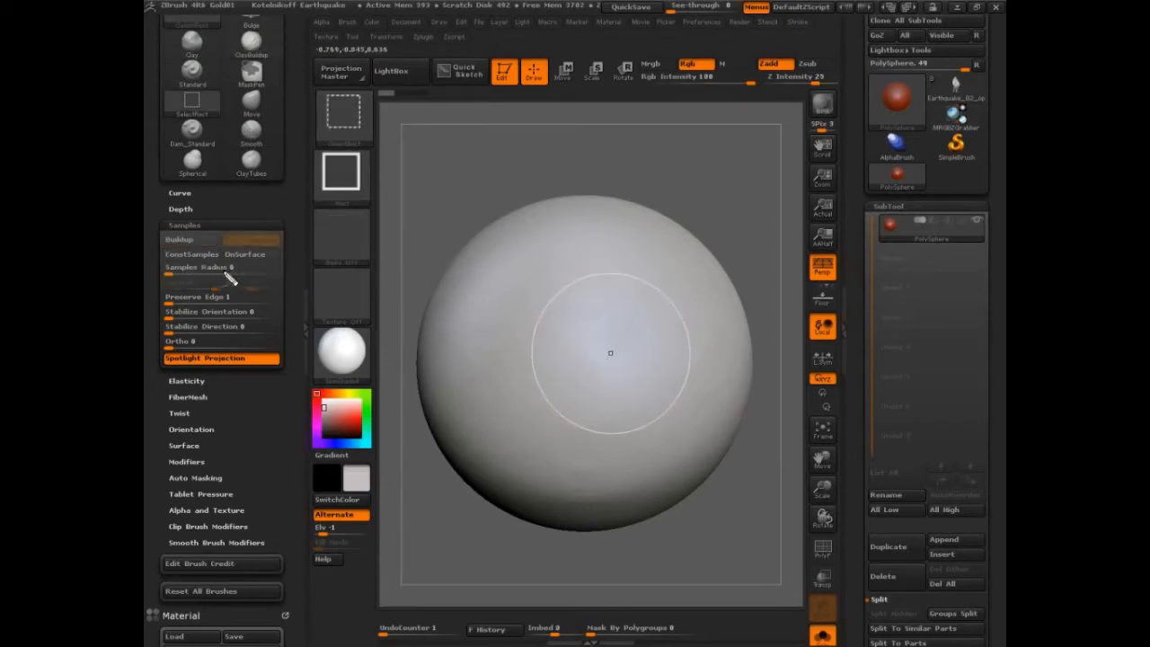
mouse_move(229, 279)
left_mouse_down()
mouse_move(239, 262)
mouse_move(263, 270)
left_mouse_up()
left_click_drag(533, 362, 687, 344)
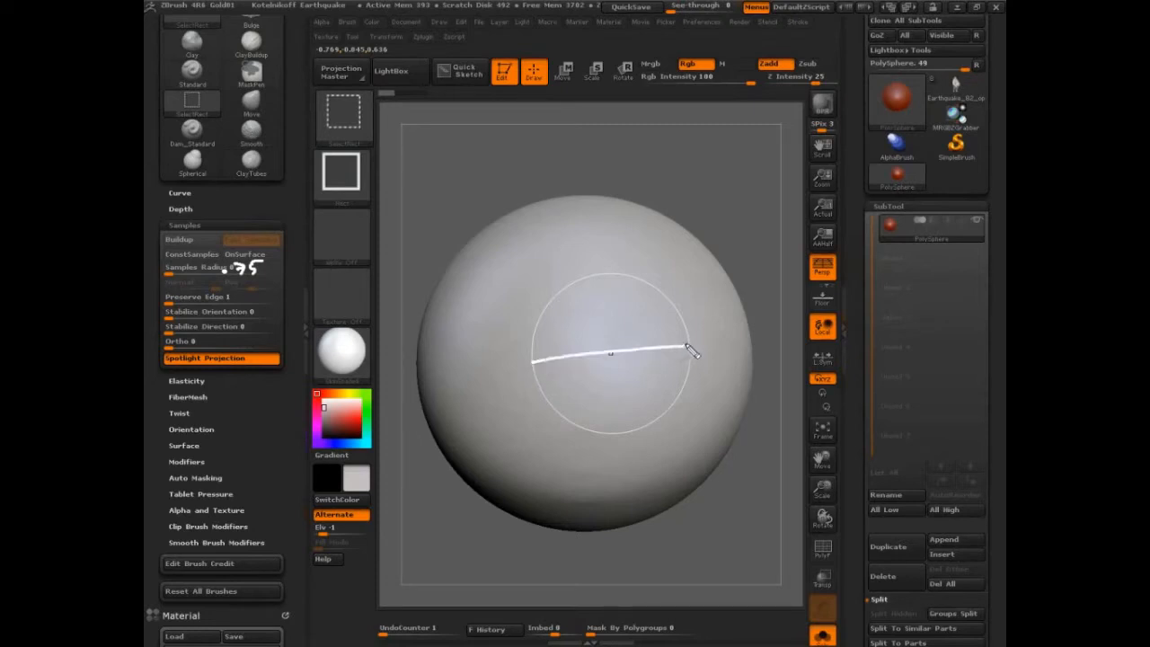
left_click(531, 360)
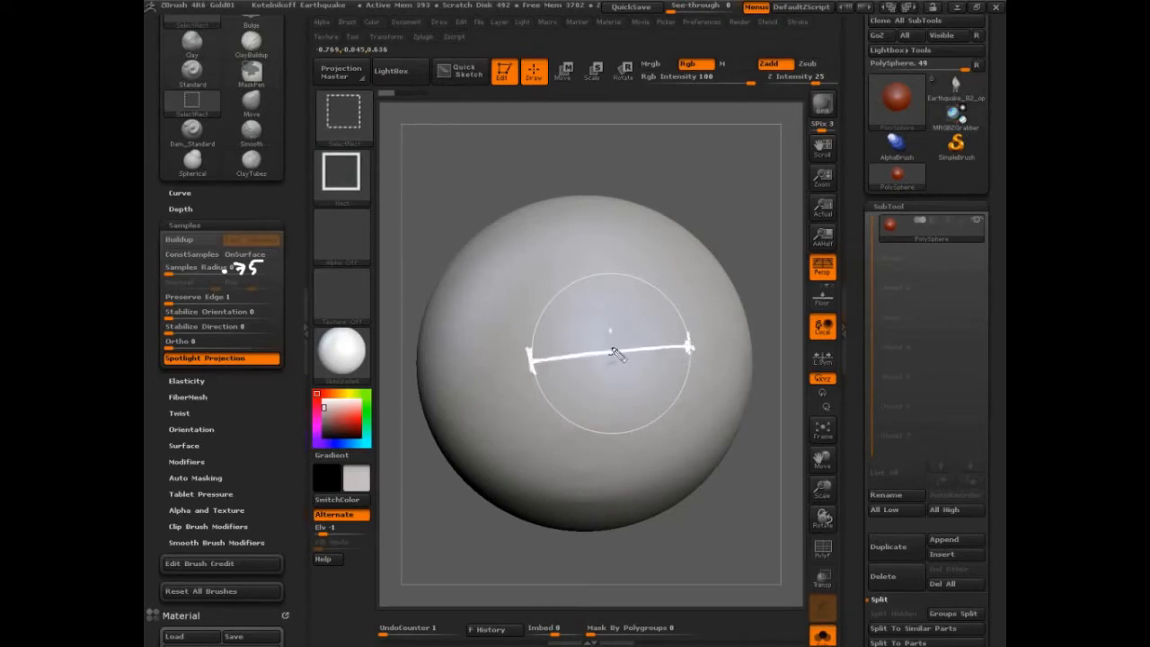
left_click_drag(609, 324, 615, 390)
left_click(566, 355)
Draw a red circle for the 0.75 sampling area inside the brush outline and hatch its interior
mouse_move(670, 347)
left_mouse_down()
mouse_move(656, 300)
mouse_move(570, 299)
mouse_move(554, 342)
mouse_move(562, 395)
mouse_move(622, 419)
mouse_move(670, 337)
mouse_move(591, 289)
mouse_move(549, 346)
left_mouse_up()
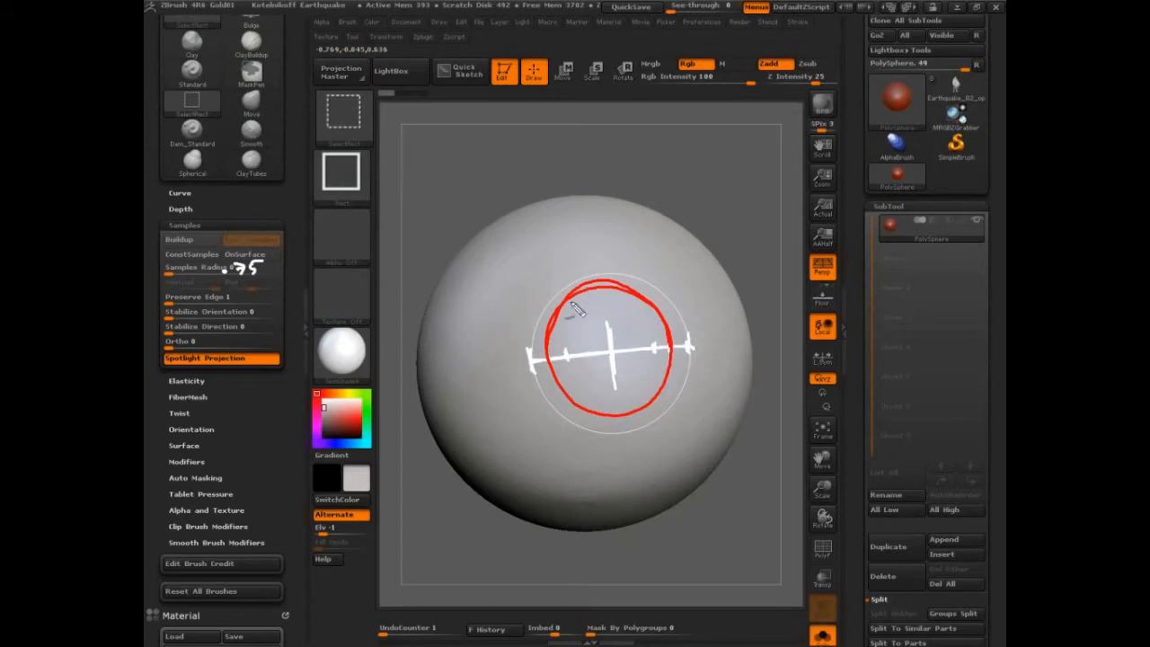
left_click_drag(593, 288, 550, 343)
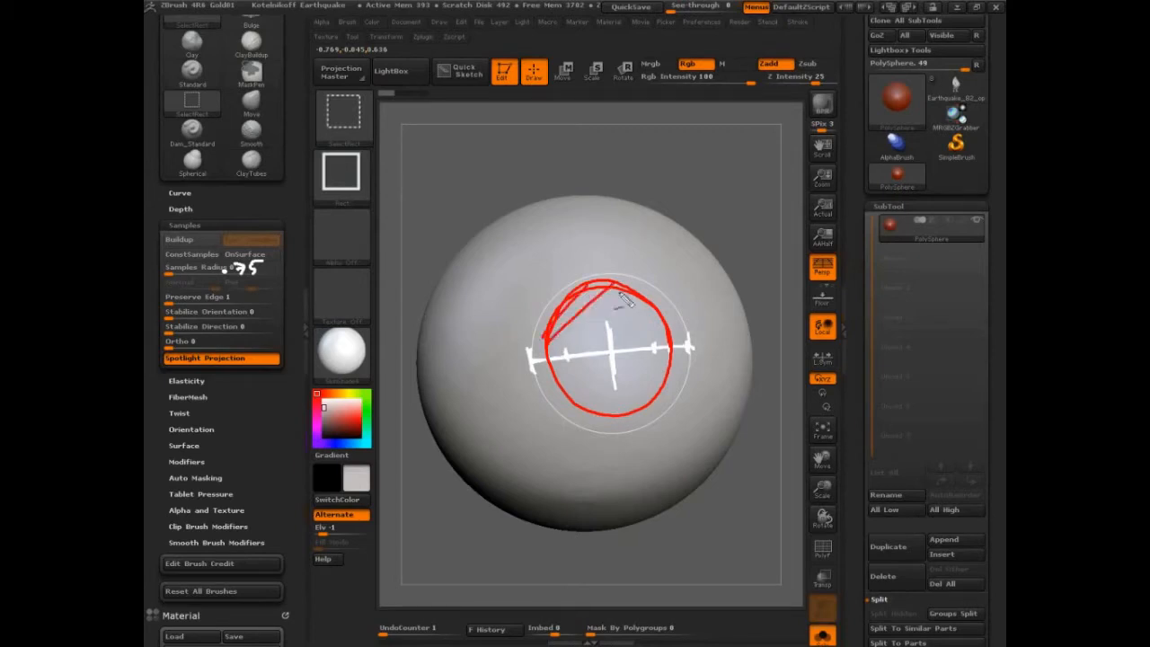
mouse_move(629, 296)
left_mouse_down()
mouse_move(557, 364)
mouse_move(566, 385)
left_mouse_up()
mouse_move(649, 325)
left_mouse_down()
mouse_move(577, 392)
mouse_move(584, 406)
left_mouse_up()
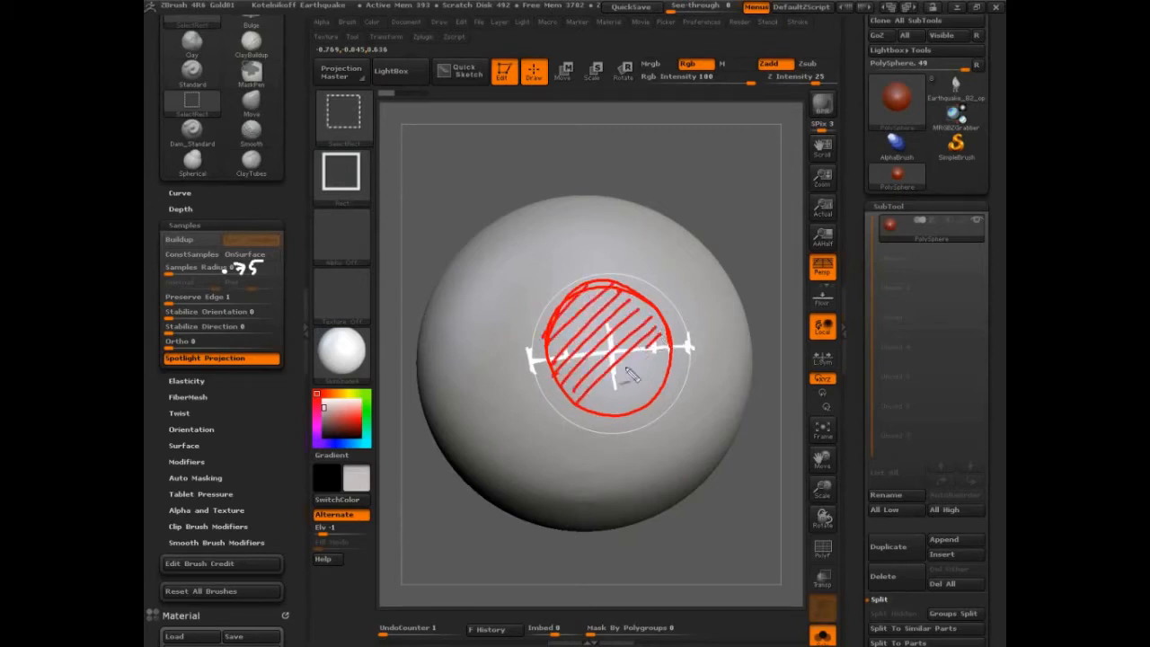
mouse_move(673, 352)
left_mouse_down()
mouse_move(601, 409)
mouse_move(616, 413)
left_mouse_up()
left_click_drag(676, 384, 640, 415)
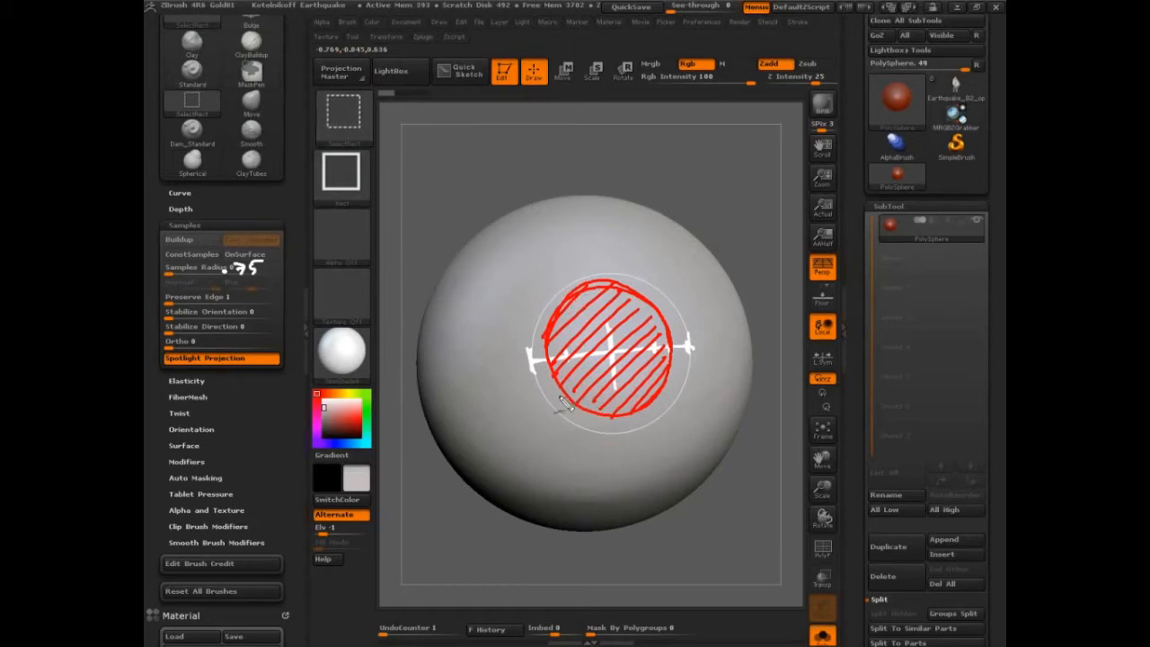
Draw two parallel red projection lines from the hatched circle out to the sphere's upper-left edge, redoing the upper line
left_click_drag(575, 409, 402, 305)
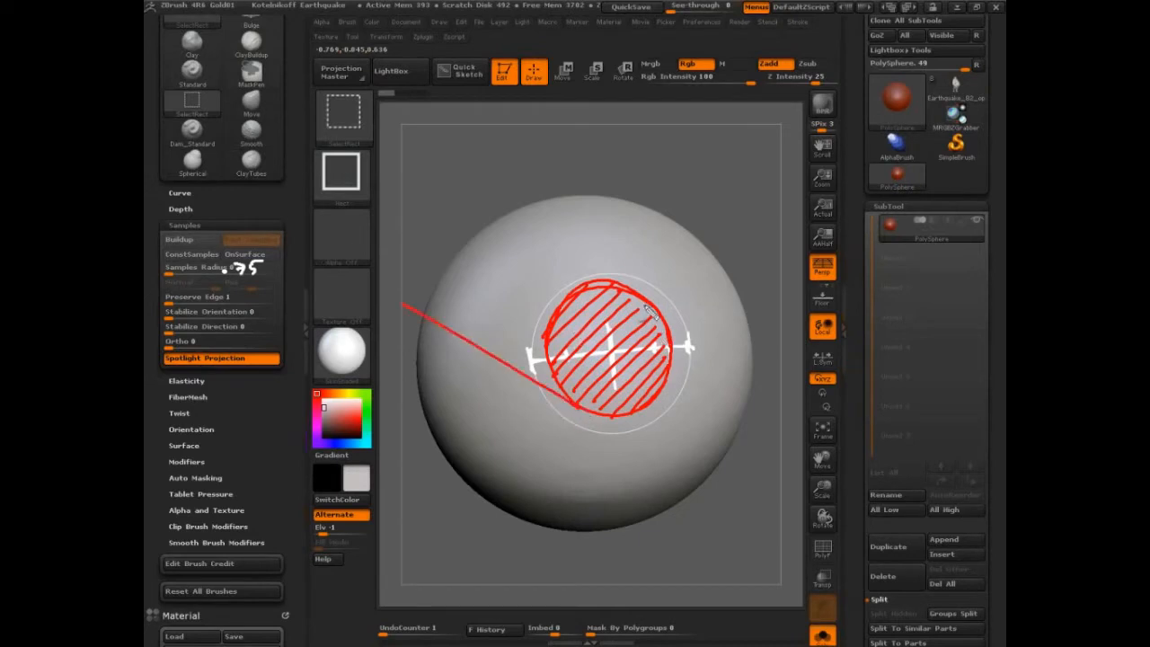
left_click_drag(660, 301, 508, 205)
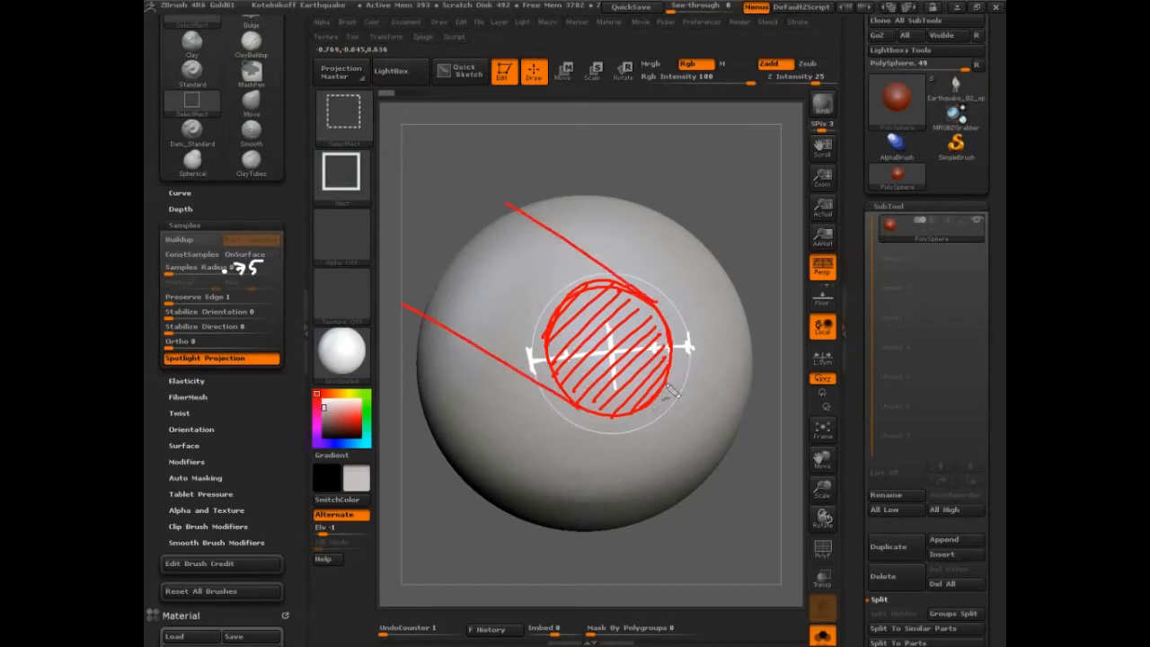
key("ctrl+z")
left_click_drag(650, 300, 422, 191)
key("ctrl+z")
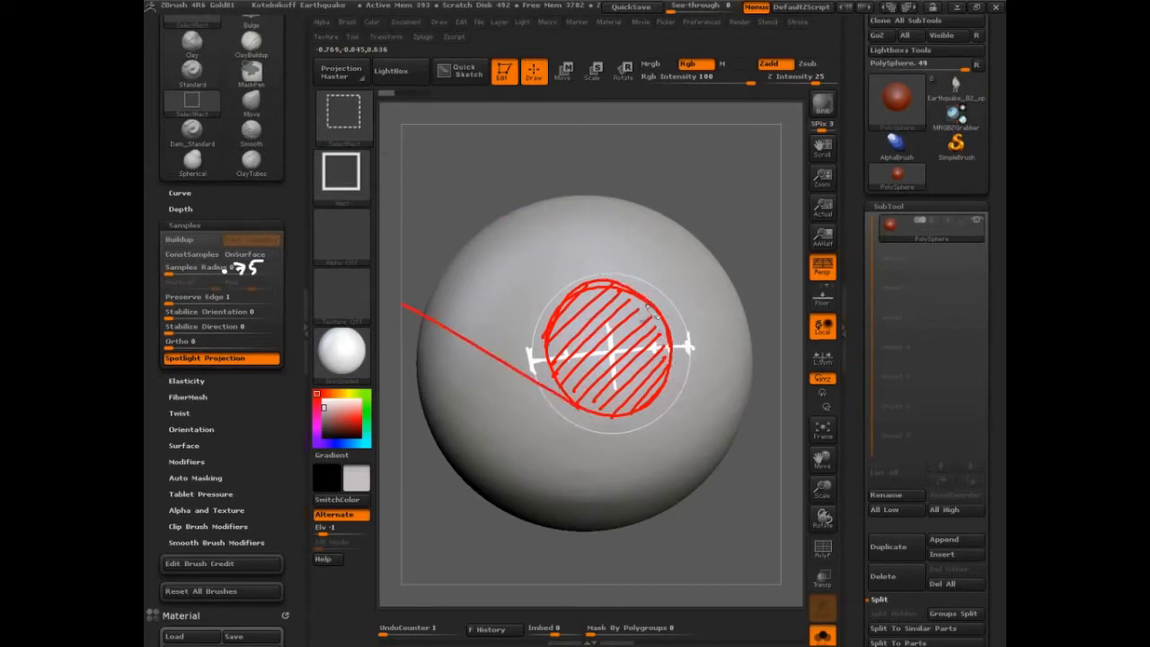
left_click_drag(654, 302, 494, 214)
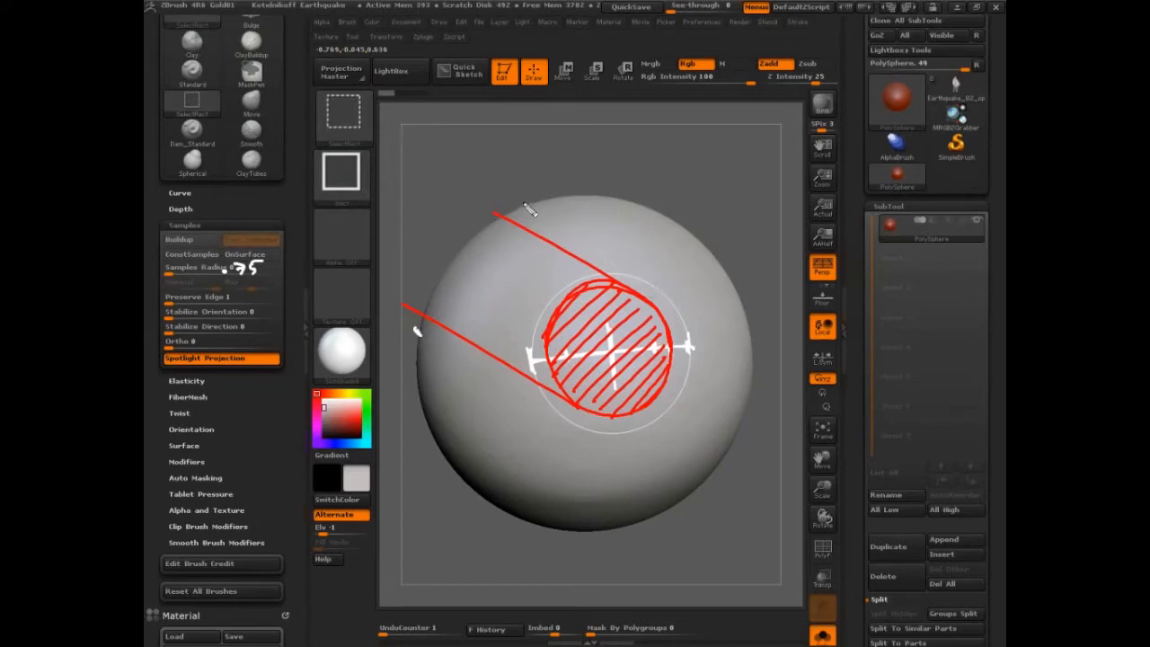
Sketch the white brush span and flat red sampled section along the sphere's upper-left edge, with a green arrow pointing outward
left_click_drag(420, 333, 525, 204)
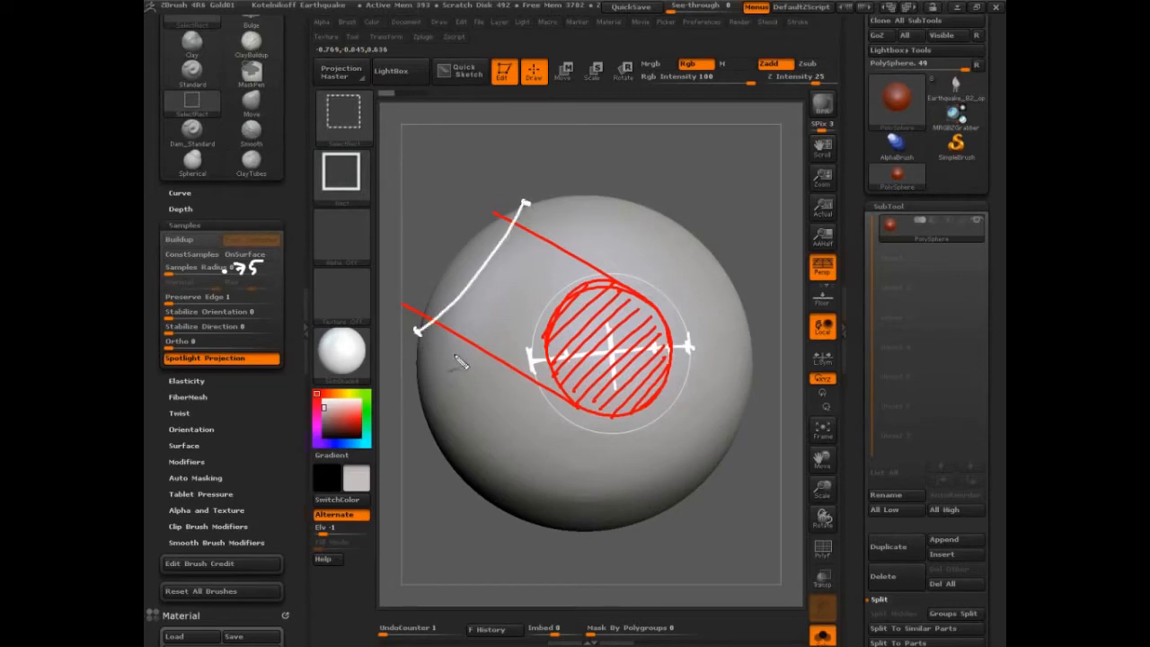
left_click_drag(422, 319, 494, 224)
mouse_move(447, 289)
left_mouse_down()
mouse_move(423, 312)
mouse_move(496, 228)
left_mouse_up()
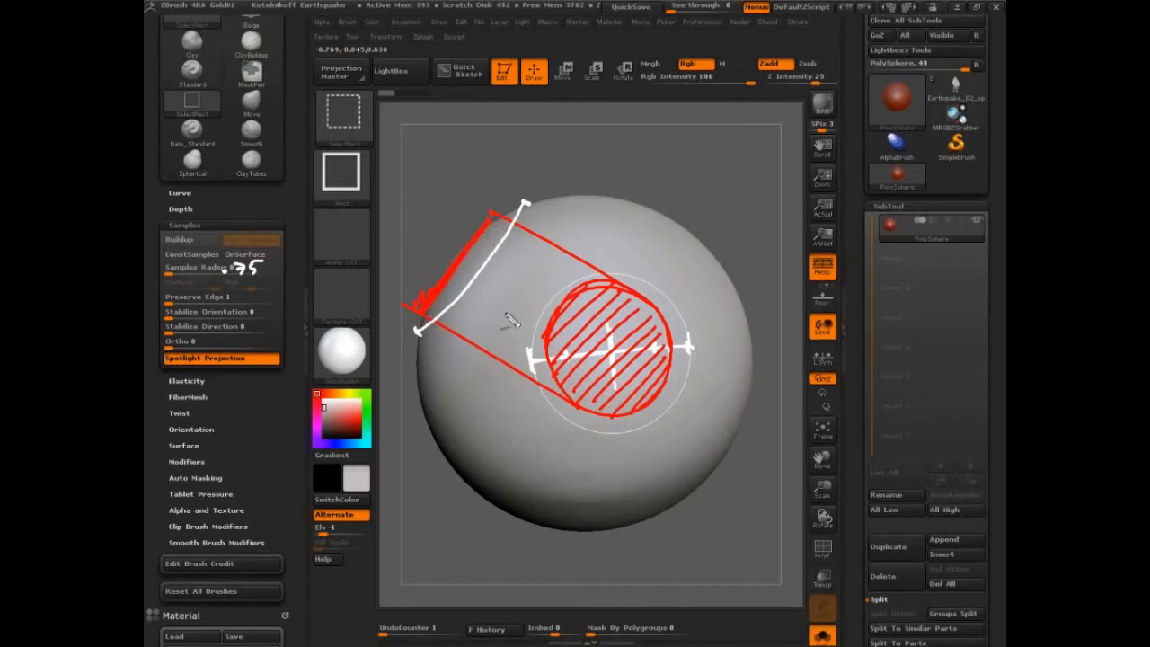
mouse_move(445, 254)
left_mouse_down()
mouse_move(411, 231)
mouse_move(411, 243)
left_mouse_up()
Mark a smaller green sampling area at the brush centre and project it with two green lines past the sphere's upper-right edge
left_click(566, 356)
left_click(654, 347)
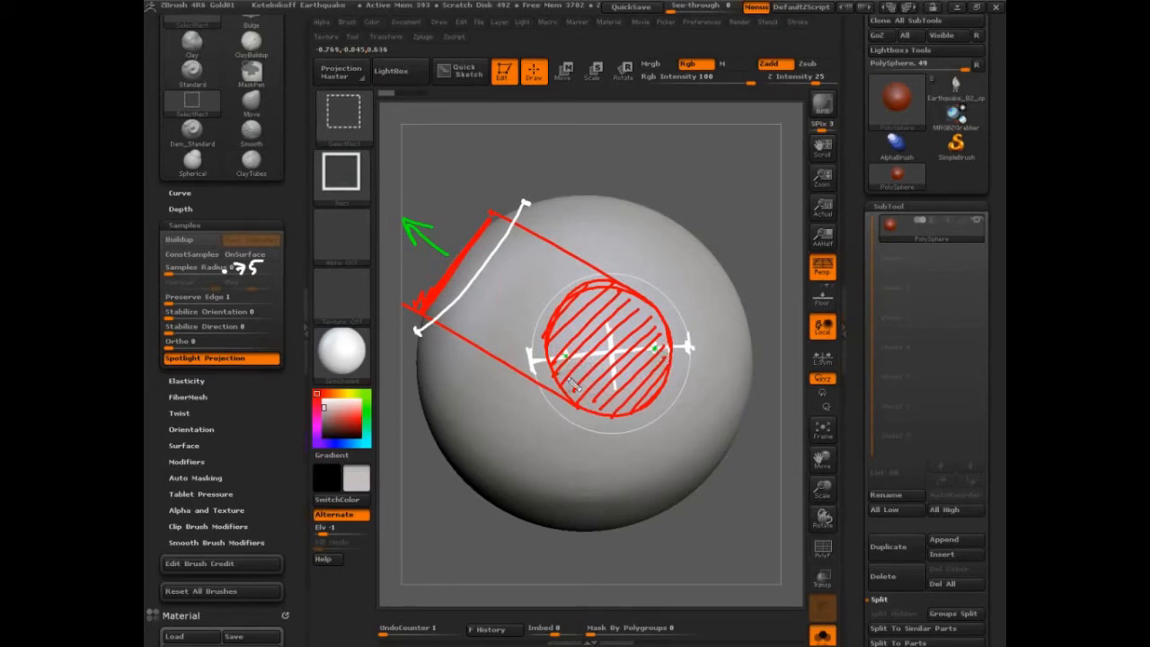
left_click(593, 353)
left_click(629, 350)
mouse_move(620, 359)
left_mouse_down()
mouse_move(600, 349)
mouse_move(629, 337)
mouse_move(607, 347)
mouse_move(620, 364)
mouse_move(723, 181)
left_mouse_up()
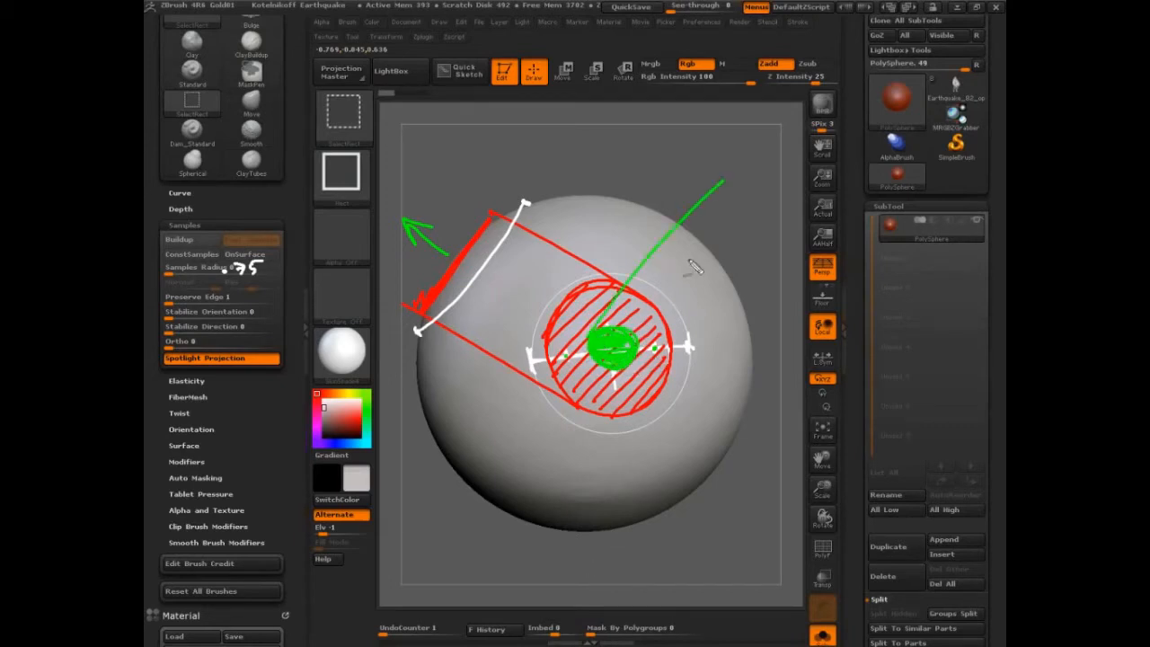
left_click_drag(639, 349, 765, 216)
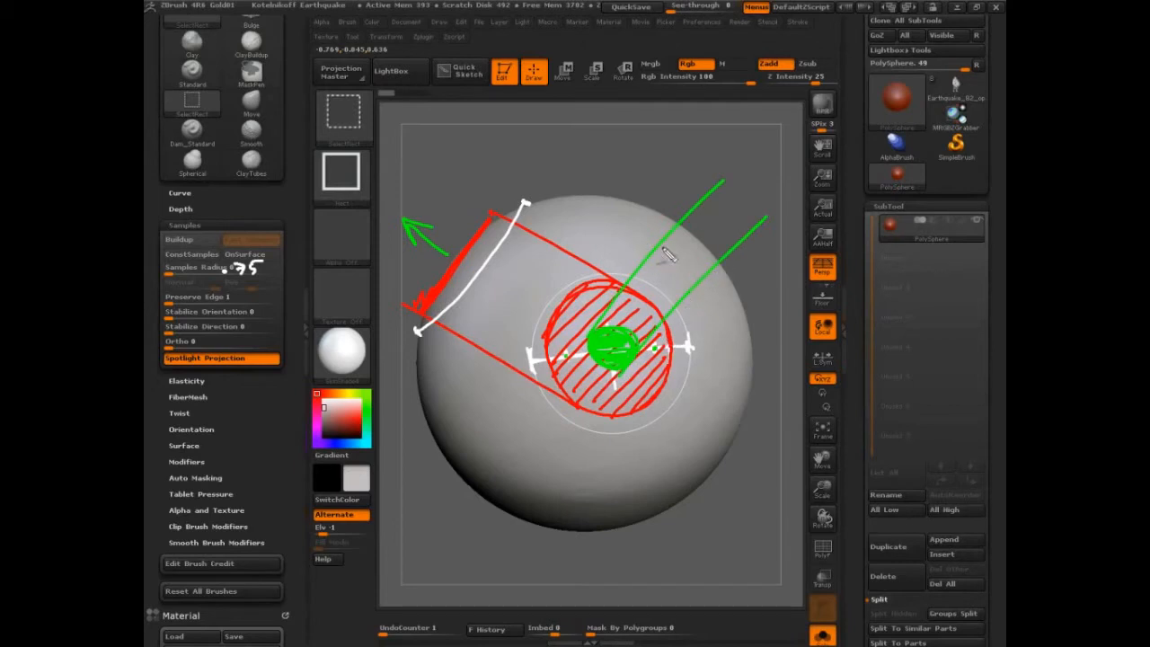
Sketch the brush span in white on the upper-right side, fill the small sampled section in green and add an outward arrow
left_click_drag(613, 196, 628, 197)
left_click_drag(536, 316, 623, 179)
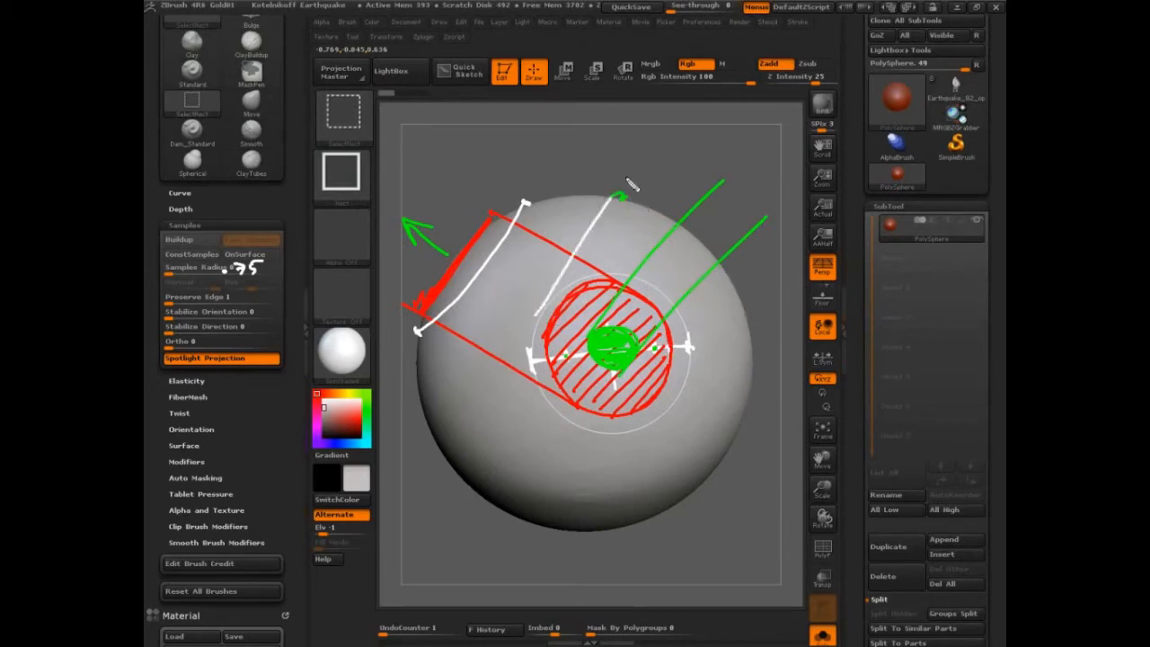
left_click_drag(672, 412, 760, 268)
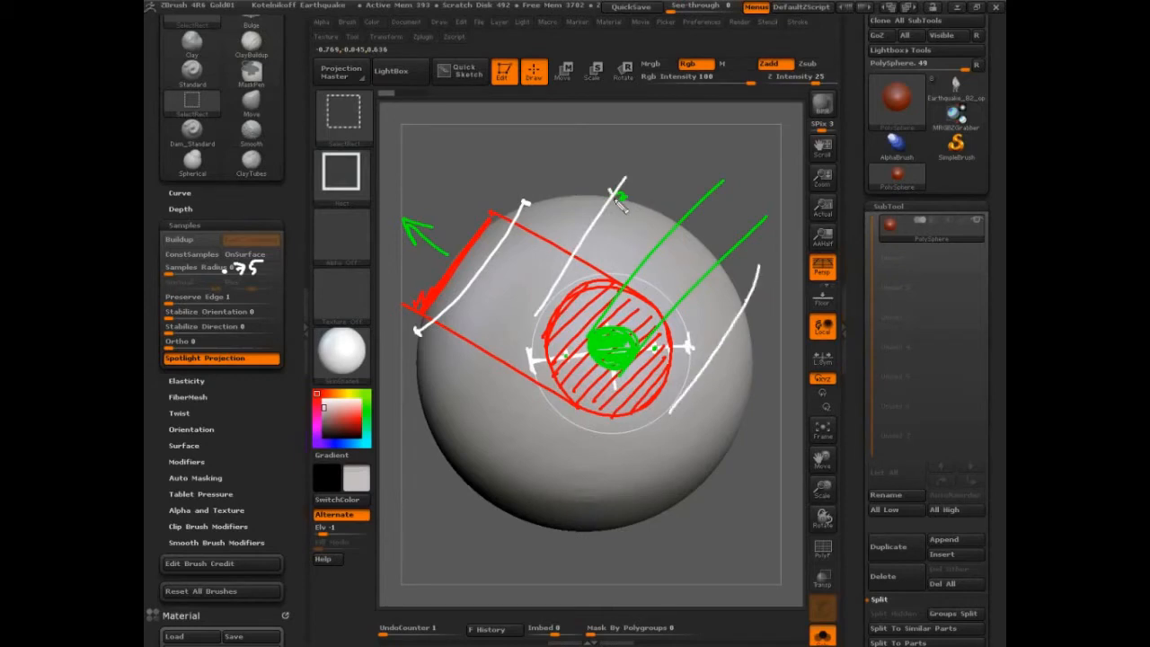
left_click_drag(616, 191, 751, 305)
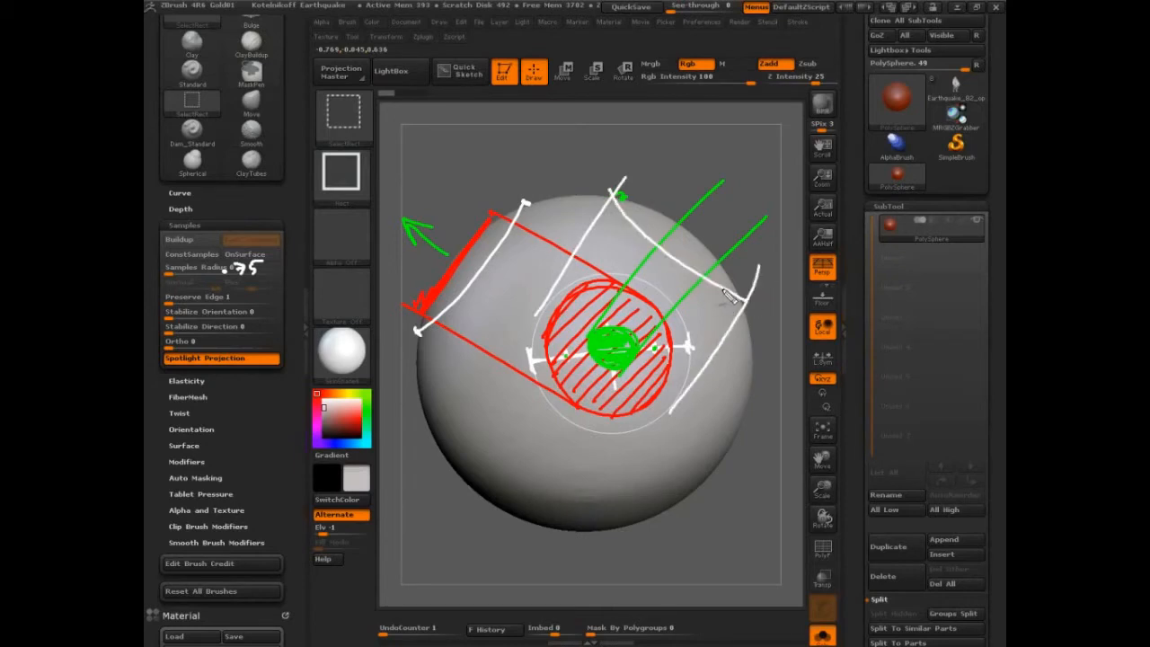
left_click_drag(674, 224, 715, 256)
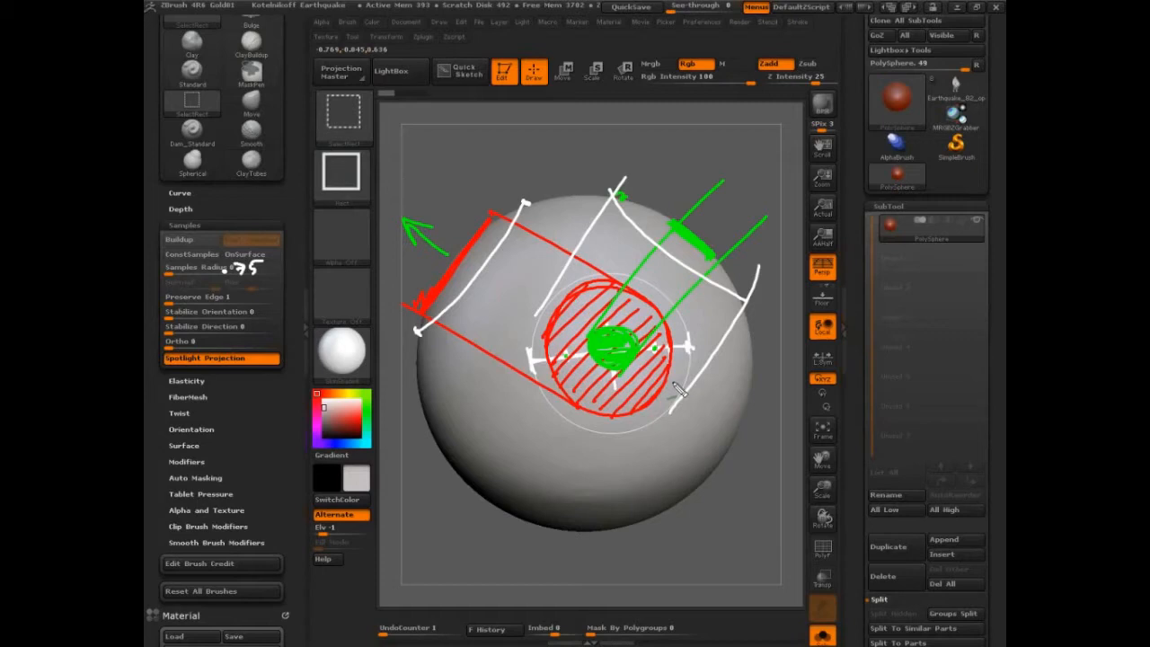
mouse_move(707, 232)
left_mouse_down()
mouse_move(760, 172)
mouse_move(753, 193)
left_mouse_up()
Add green direction arrows at both ends of the red sampled section and mark the small green section on the upper-right edge
left_click_drag(419, 340, 393, 375)
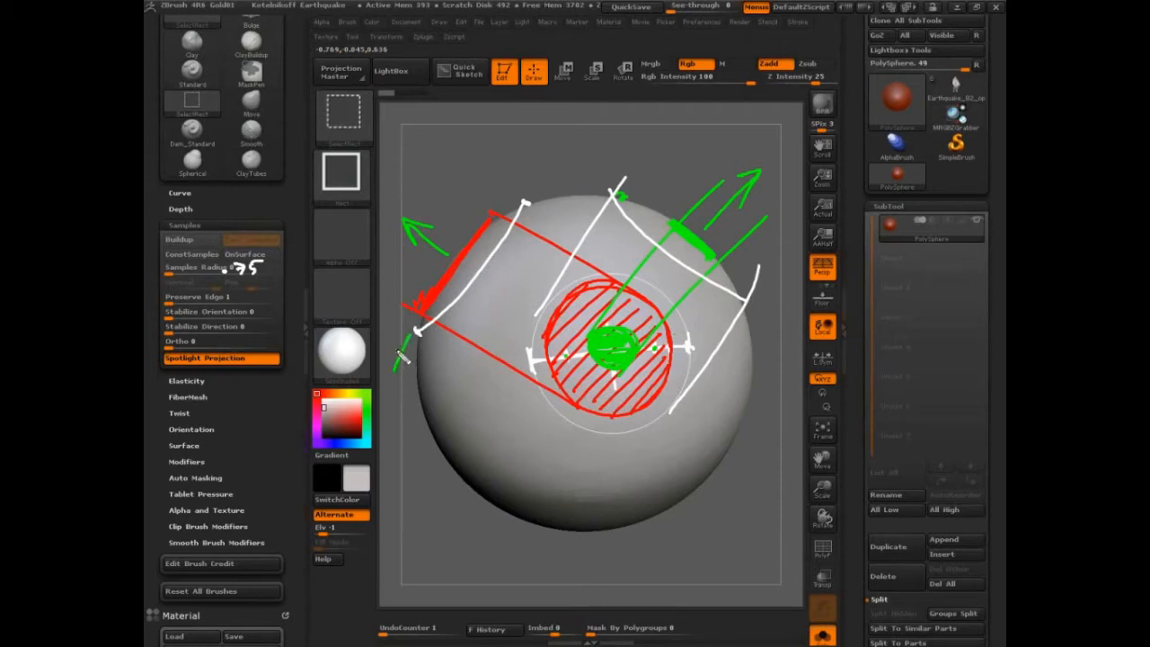
mouse_move(500, 190)
left_mouse_down()
mouse_move(530, 167)
mouse_move(529, 177)
left_mouse_up()
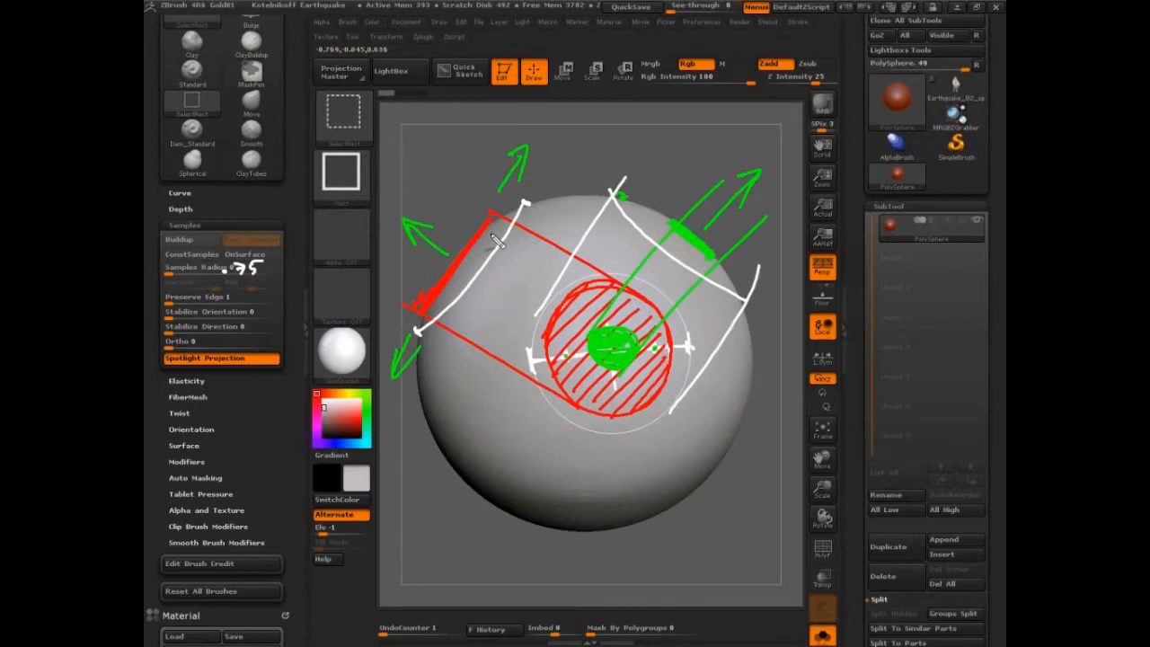
left_click_drag(676, 223, 695, 237)
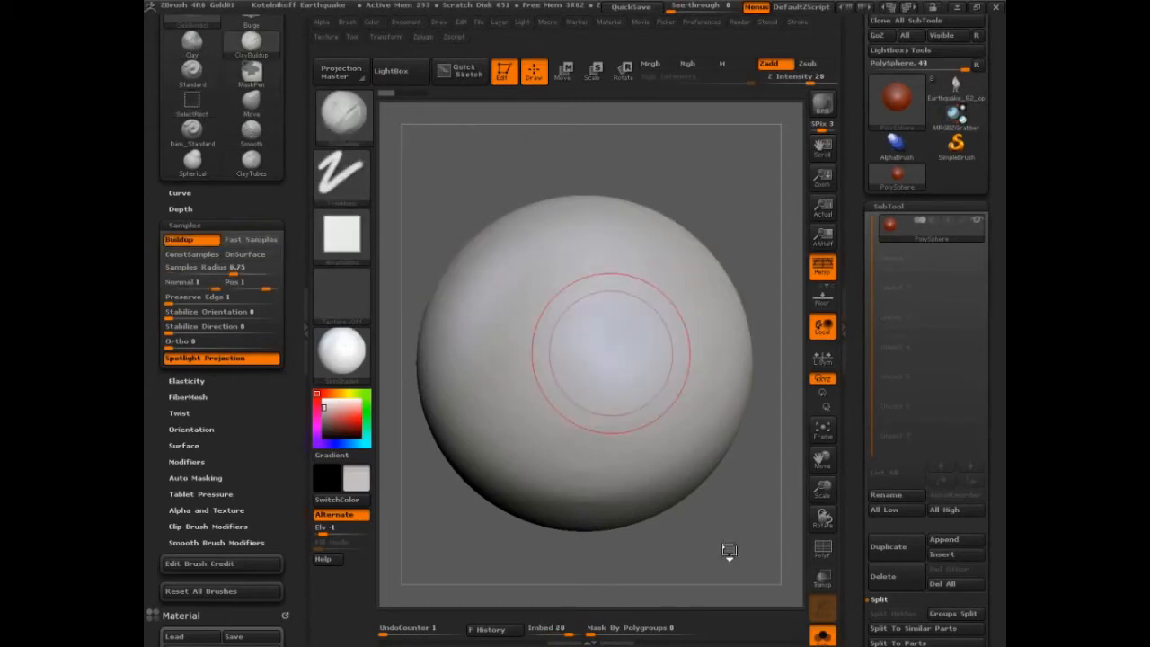
Place the sphere lower in the canvas and sketch a green baseline with a bumpy two-peak surface profile above it
mouse_move(728, 551)
left_mouse_down("alt")
mouse_move(734, 501)
mouse_move(719, 552)
mouse_move(732, 564)
left_mouse_up("alt")
key("ctrl+shift")
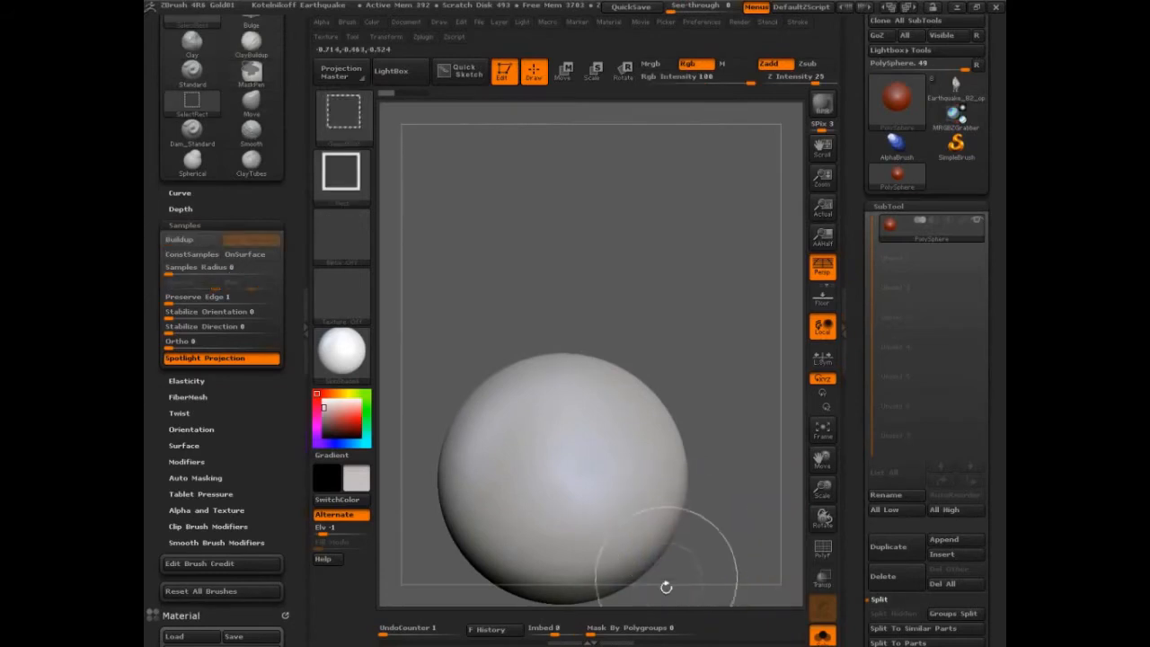
left_click_drag(386, 267, 849, 271, "ctrl+shift")
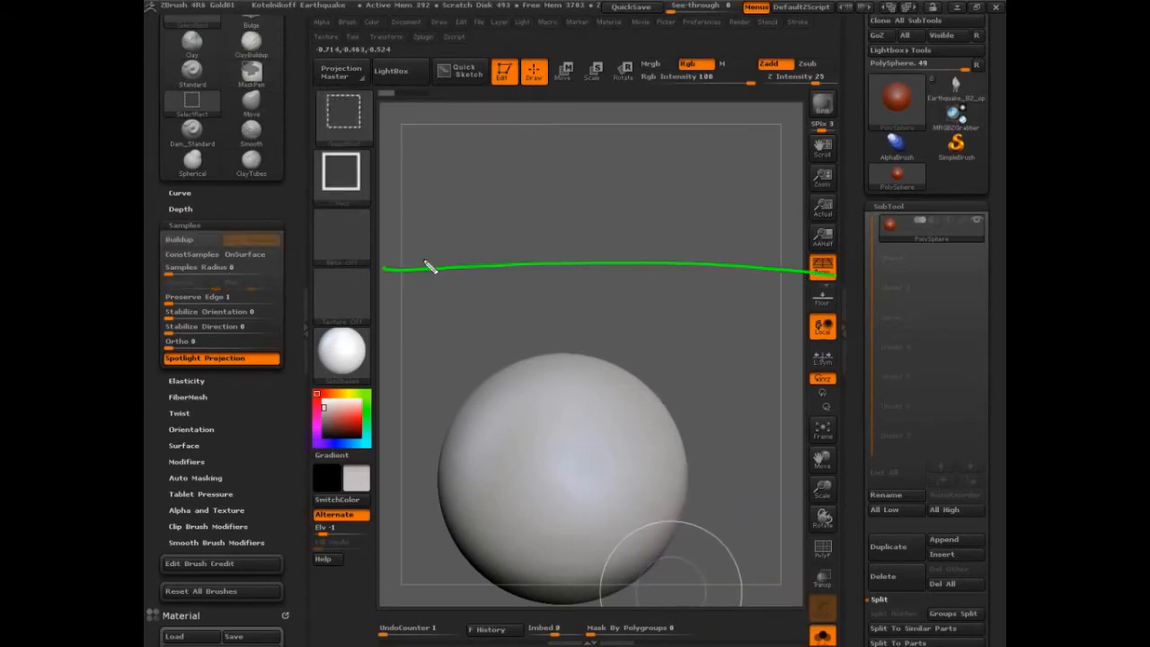
mouse_move(428, 267)
left_mouse_down("ctrl+shift")
mouse_move(491, 136)
mouse_move(590, 257)
mouse_move(681, 234)
mouse_move(796, 167)
mouse_move(829, 271)
left_mouse_up("ctrl+shift")
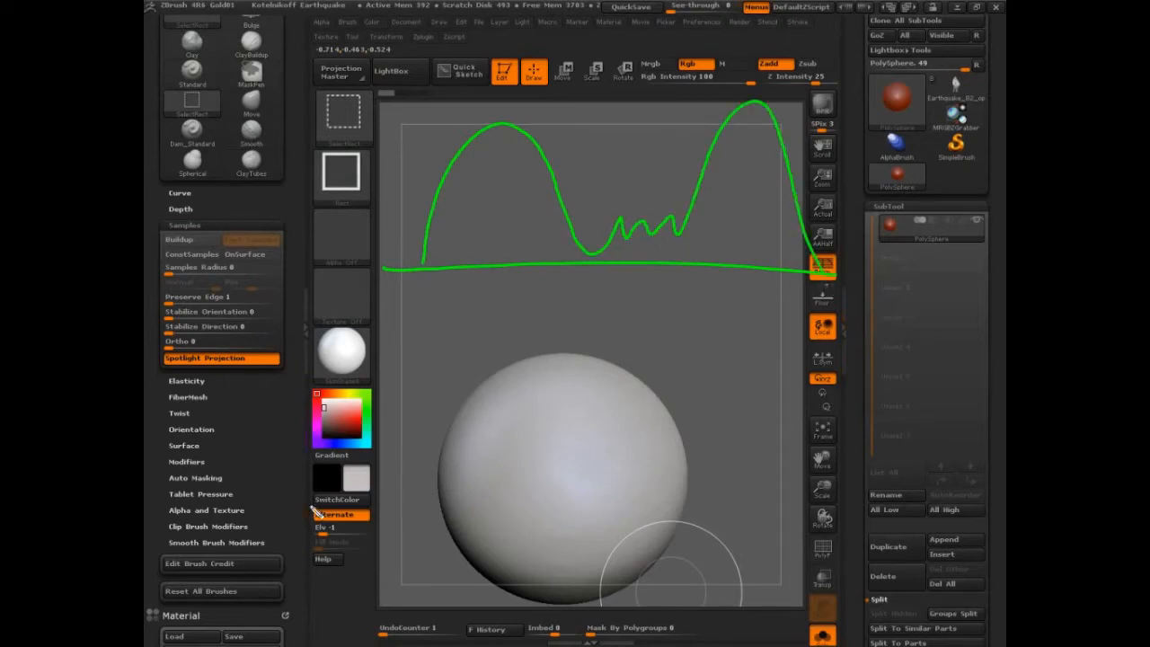
Outline brush footprints in white on the first slope and over the small bumps, and draw red direction lines on the slope
left_click_drag(449, 148, 388, 270)
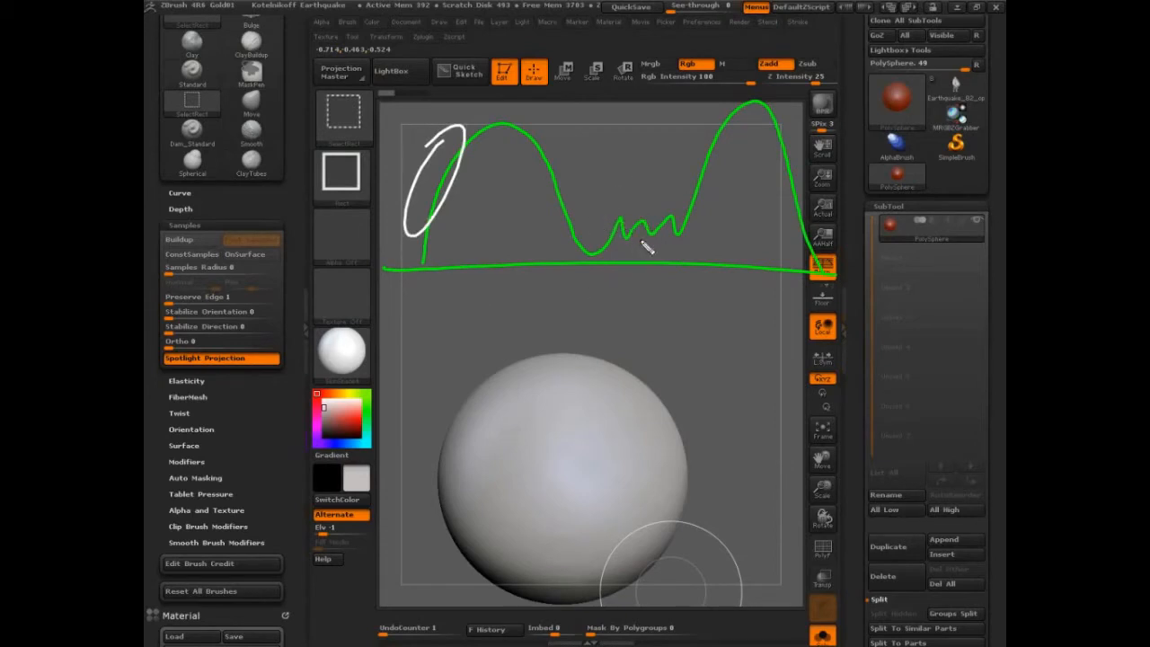
left_click_drag(644, 247, 629, 207)
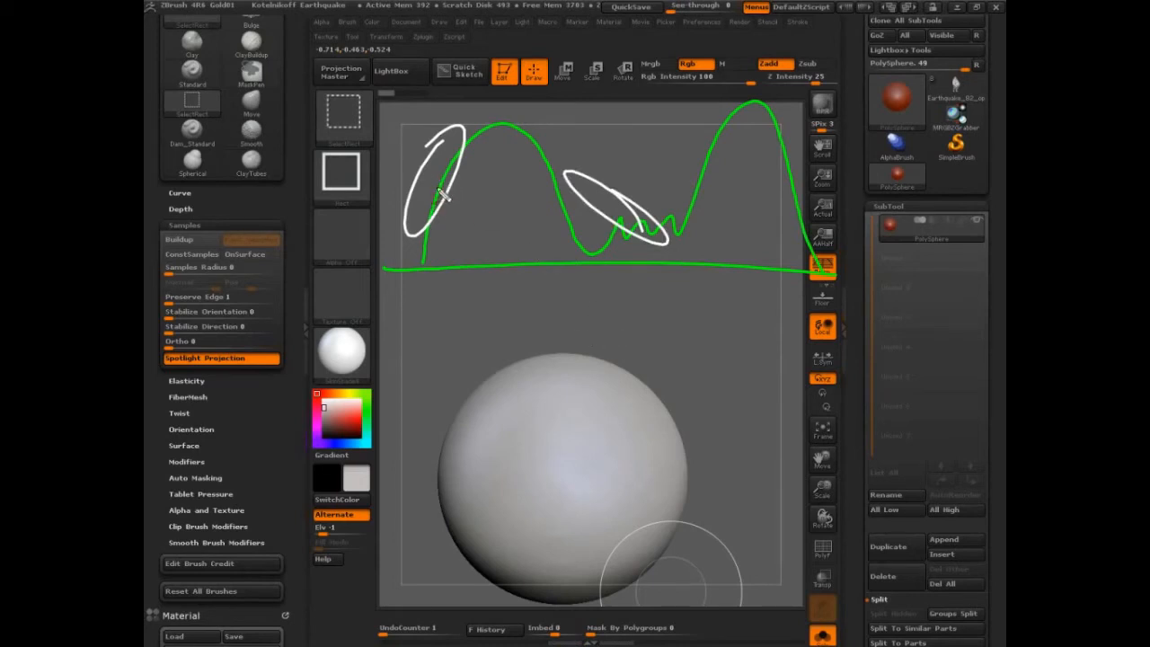
mouse_move(435, 195)
left_mouse_down()
mouse_move(441, 177)
mouse_move(373, 165)
mouse_move(384, 132)
mouse_move(410, 109)
left_mouse_up()
left_click_drag(443, 117, 432, 88)
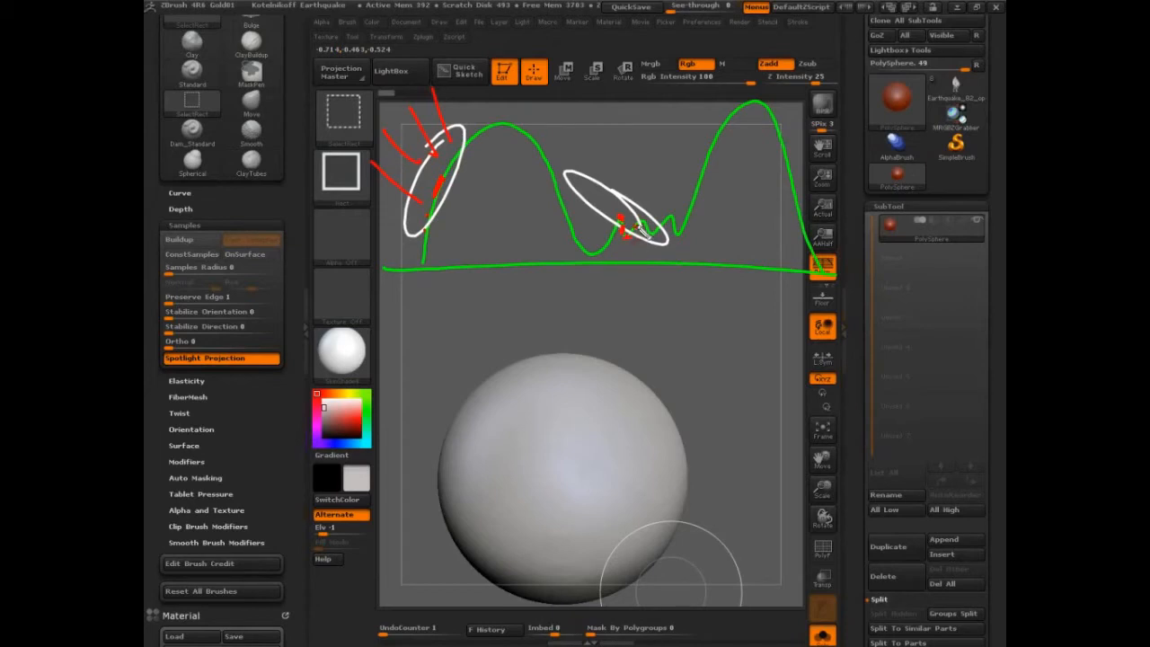
Mark the sampled bumps in red inside the second brush footprint and sketch alternative red arrows for the stroke direction
left_click_drag(649, 230, 673, 225)
left_click(631, 233)
left_click_drag(621, 229, 706, 183)
left_click_drag(620, 221, 663, 132)
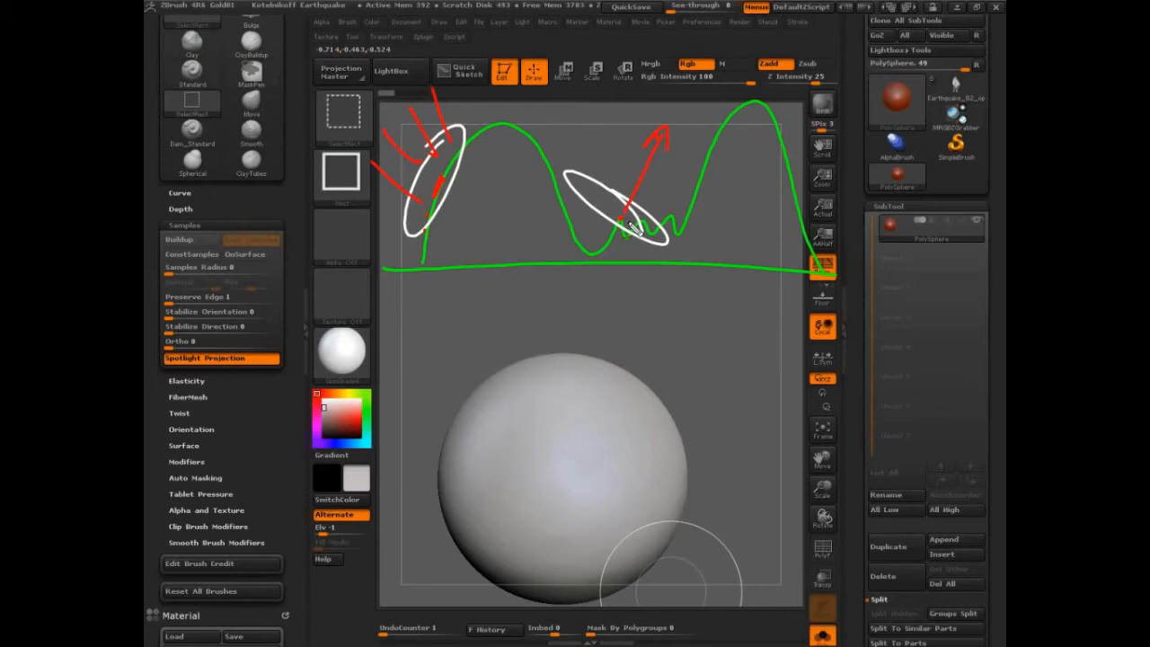
left_click_drag(626, 220, 736, 186)
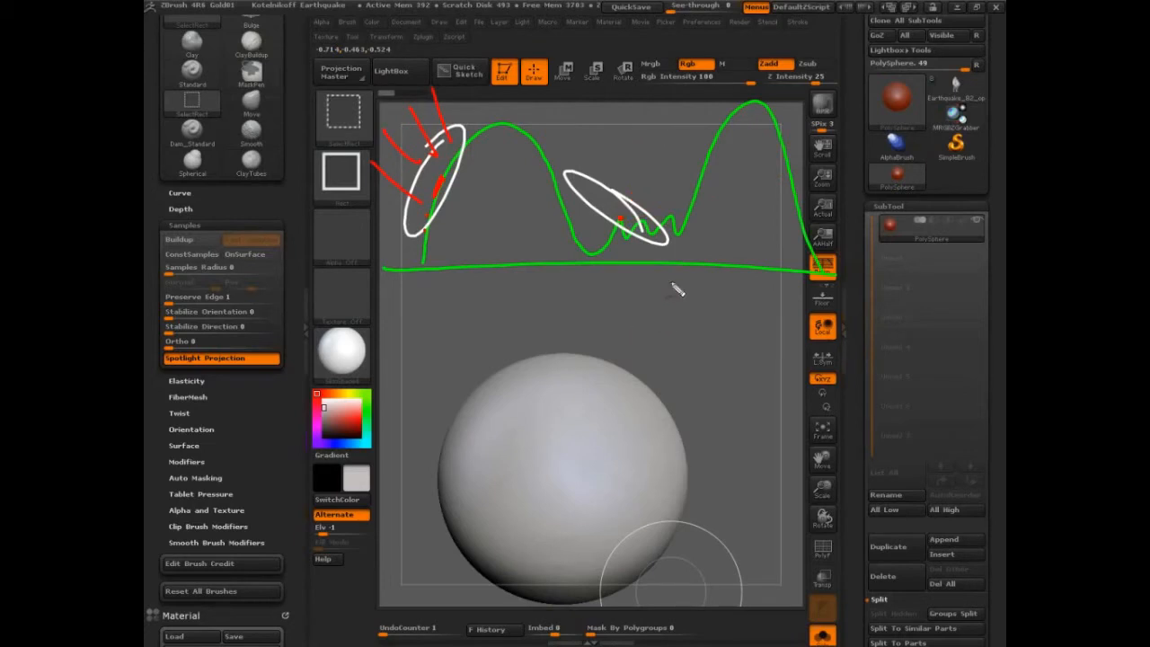
left_click_drag(622, 222, 636, 122)
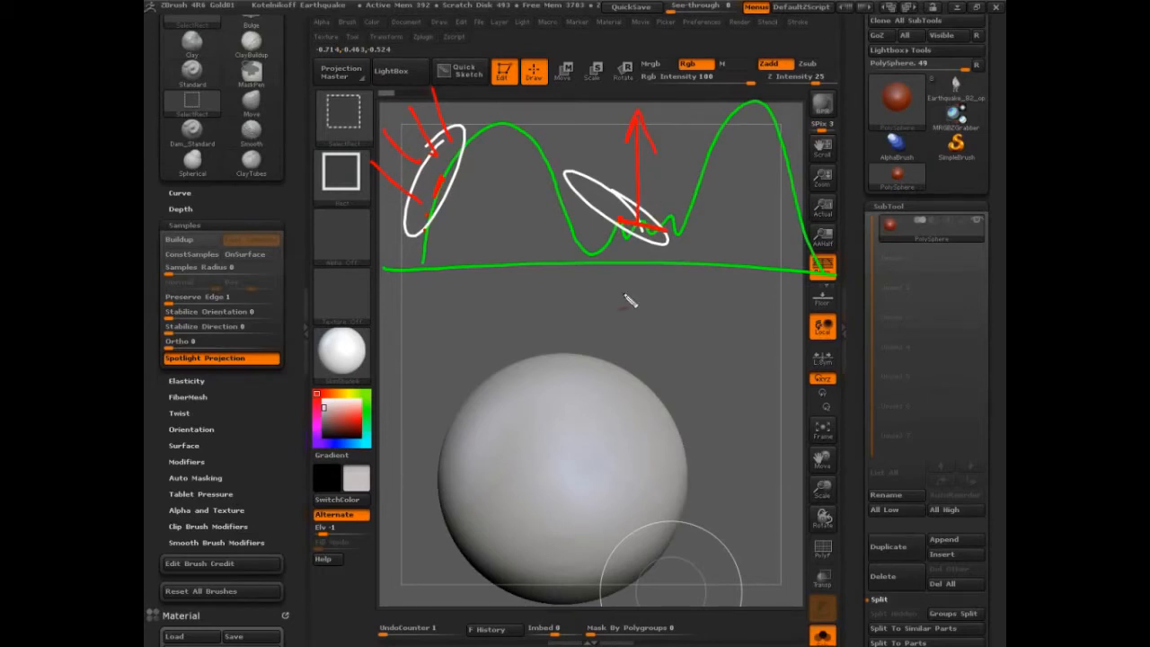
Clear the annotations, switch to the Earthquake_02_optim character model and adjust the brush draw size
key("Escape")
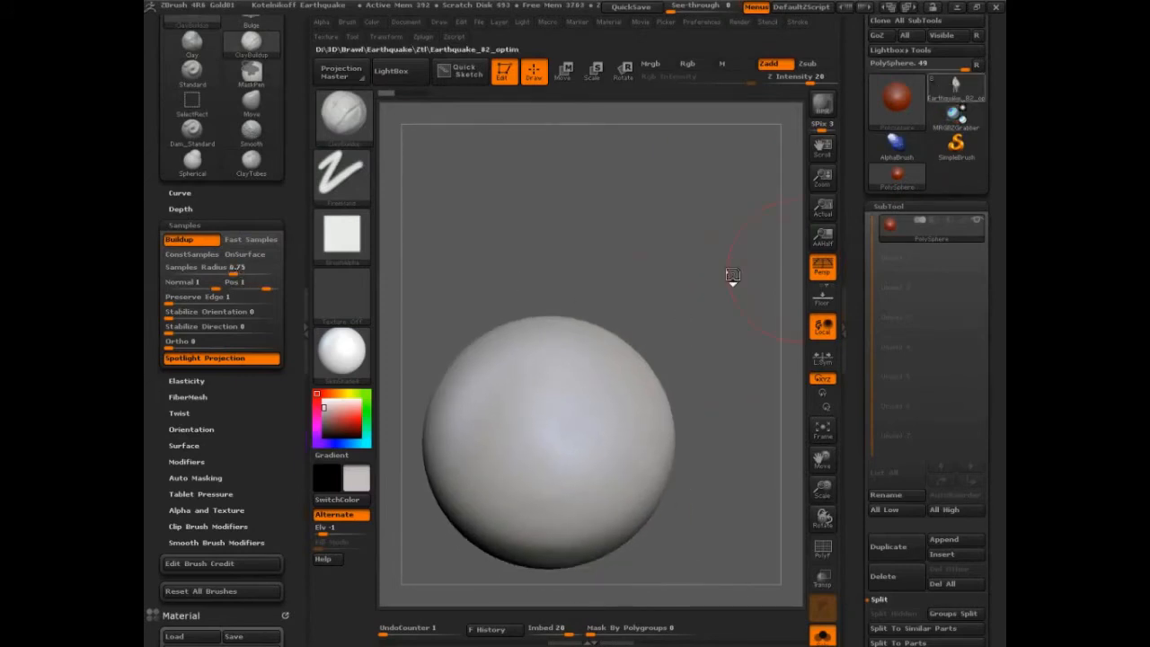
left_click_drag(678, 333, 417, 300)
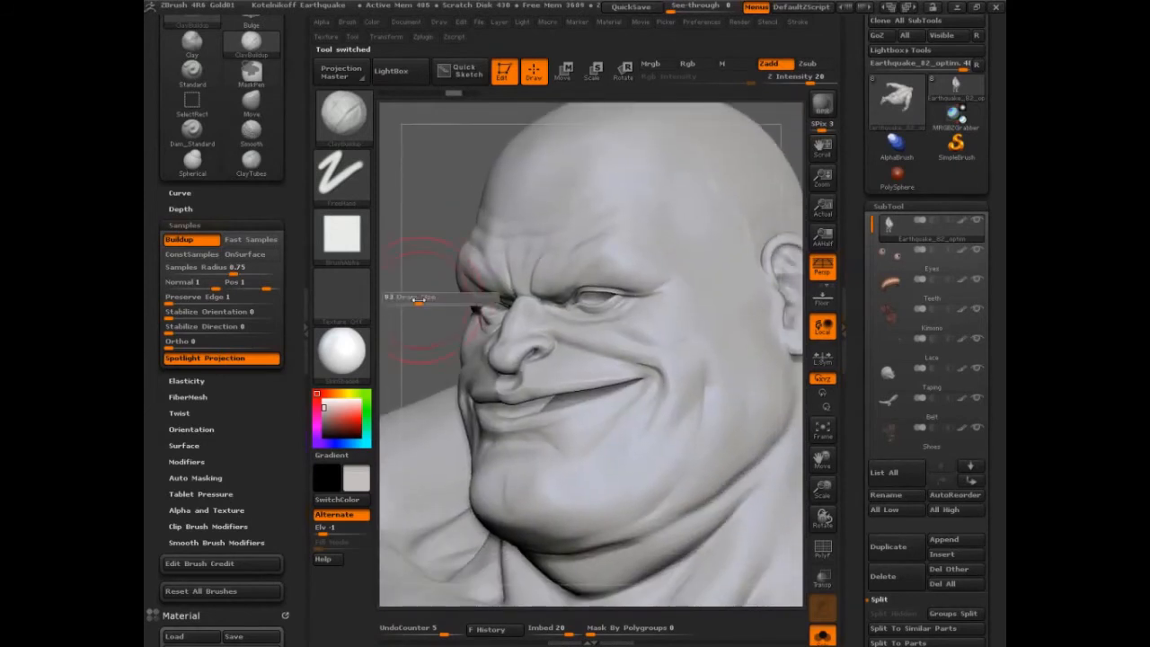
Switch to the TrimDynamic brush and frame the character's face for a test stroke
mouse_move(350, 348)
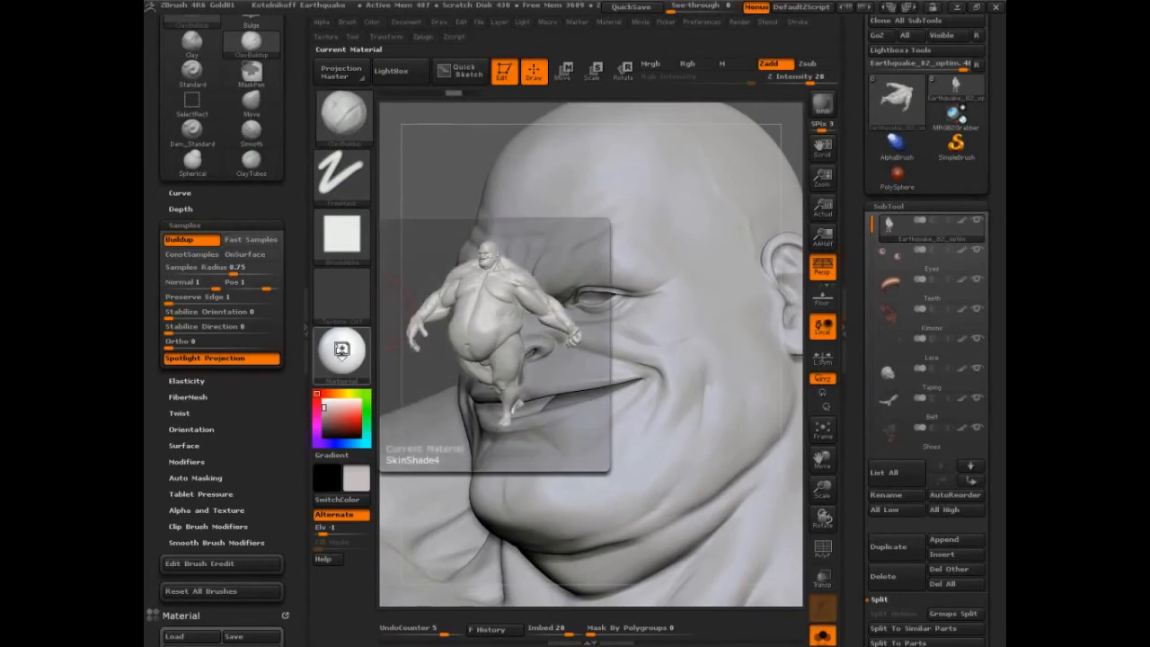
key("b")
key("t")
key("d")
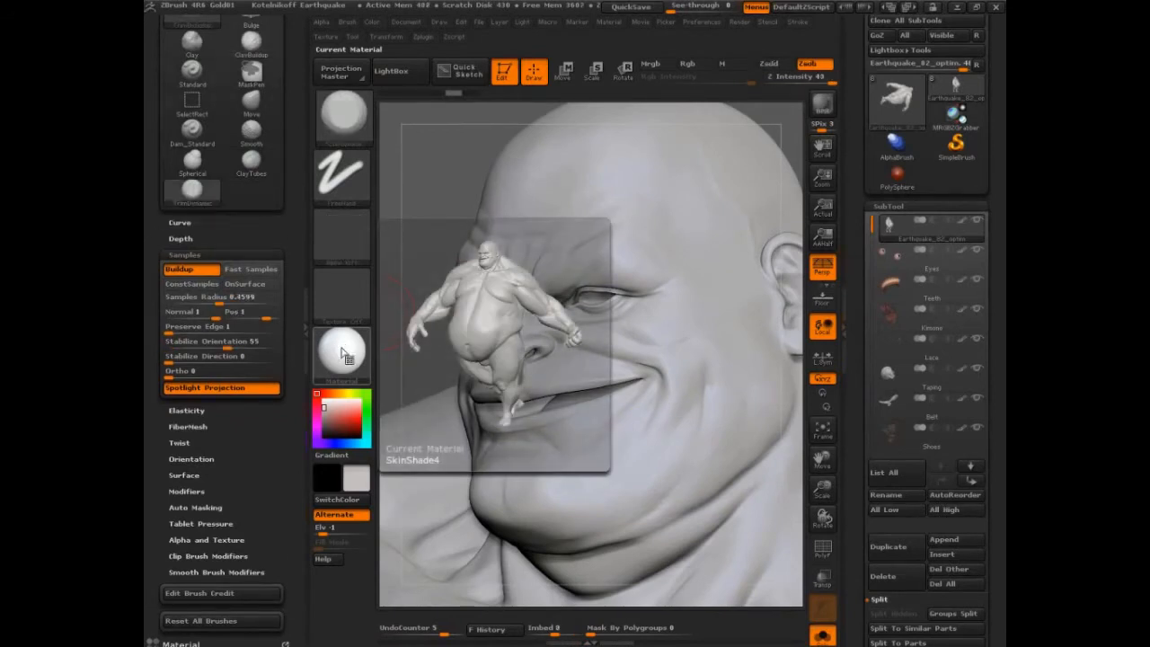
left_click_drag(423, 215, 457, 229)
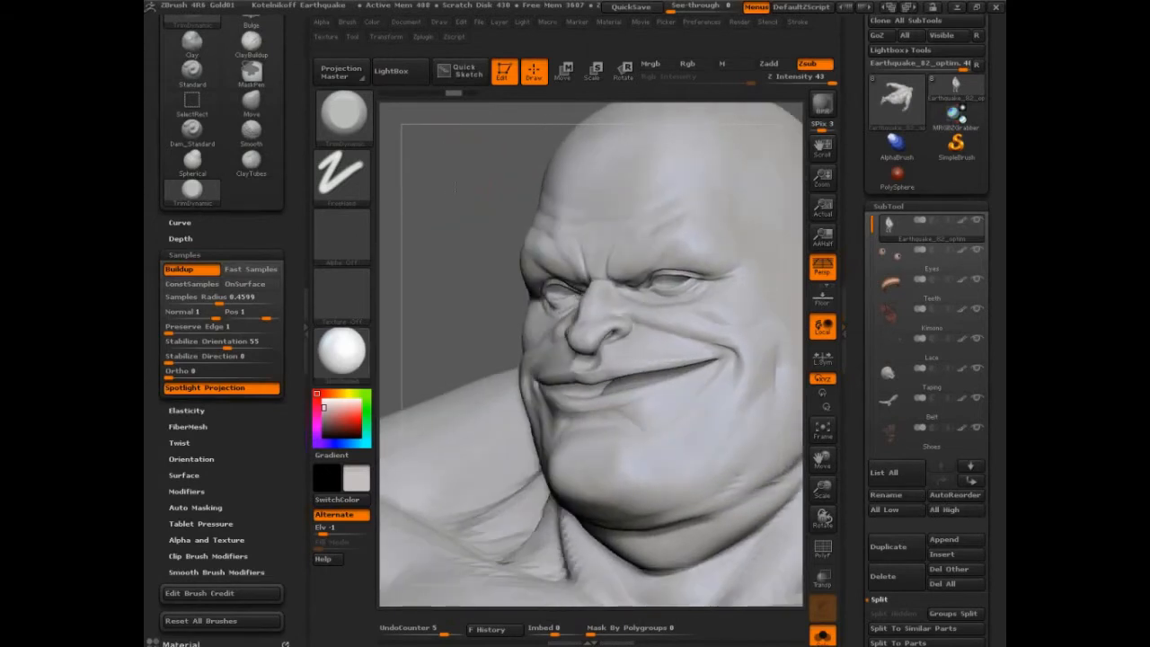
left_click_drag(492, 301, 460, 314)
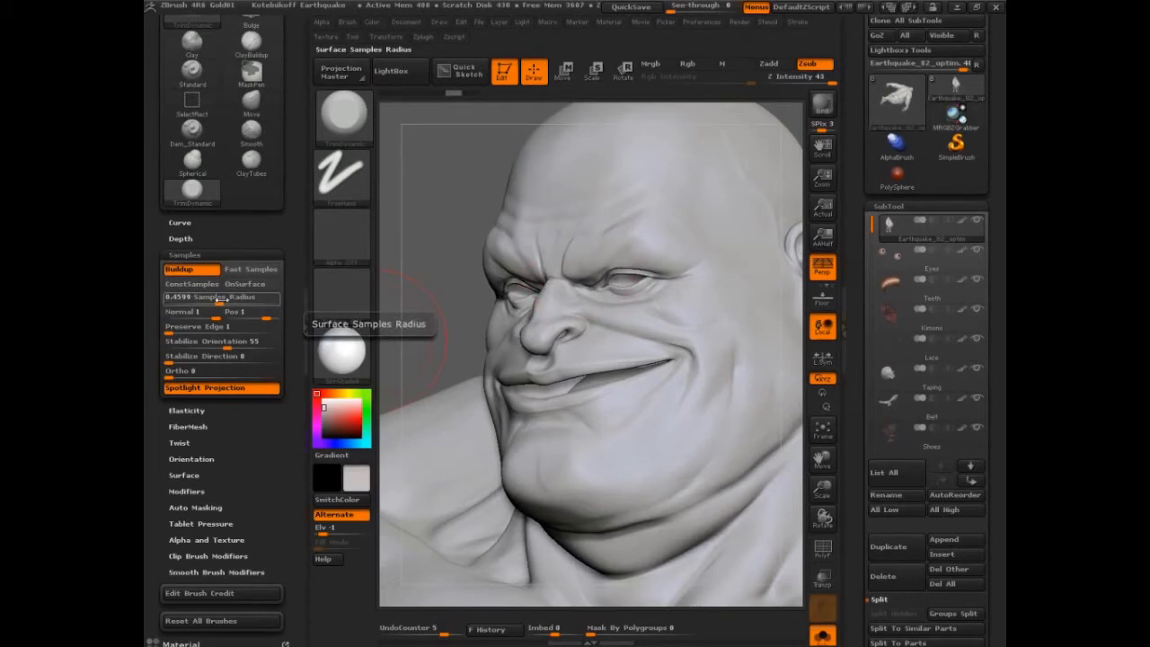
Flatten the face from brow to cheek with TrimDynamic at its default Samples Radius, then undo the test
mouse_move(617, 218)
left_mouse_down()
mouse_move(616, 206)
mouse_move(611, 234)
mouse_move(591, 238)
mouse_move(691, 324)
mouse_move(620, 208)
mouse_move(558, 332)
mouse_move(532, 288)
mouse_move(550, 383)
mouse_move(634, 376)
left_mouse_up()
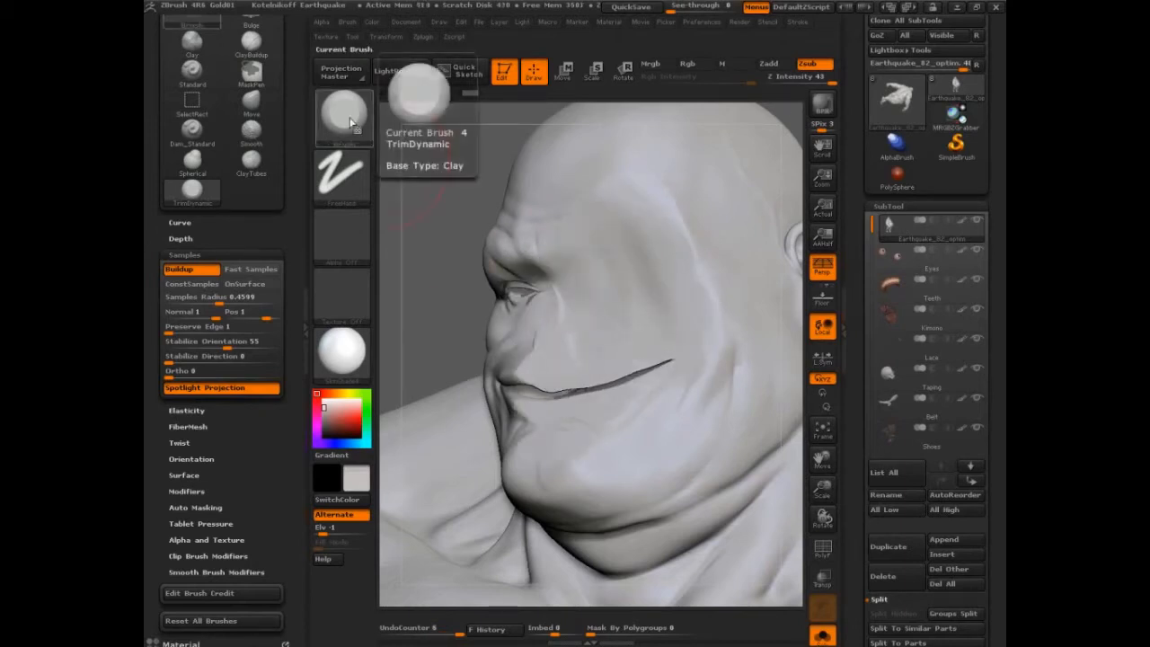
key("ctrl+z")
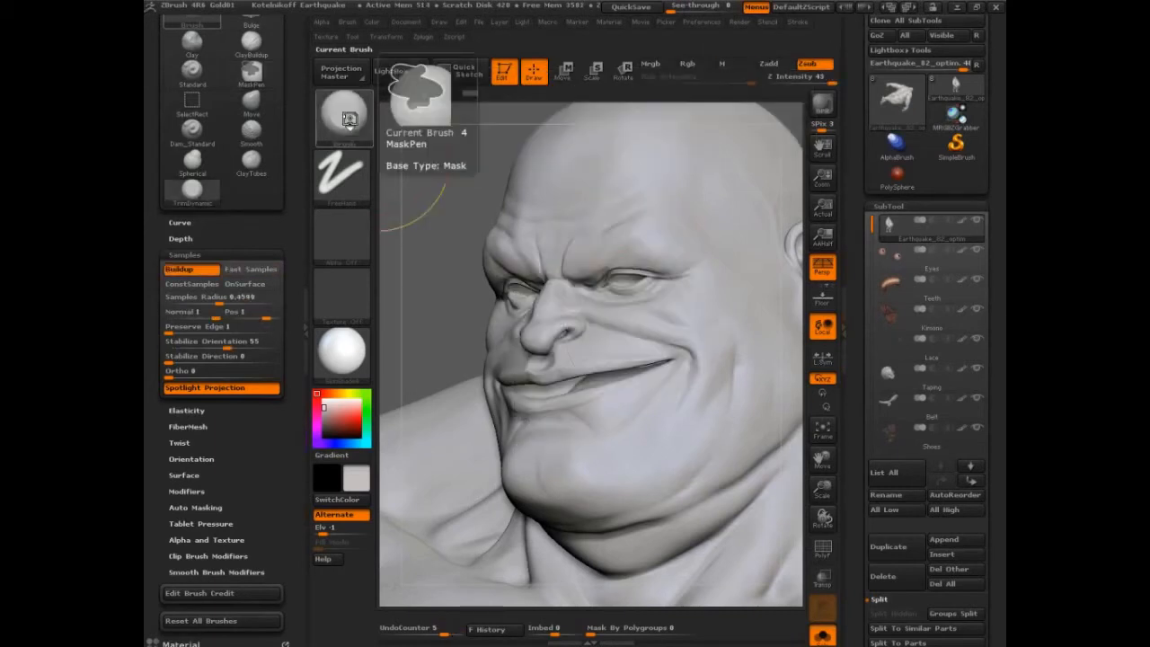
left_click_drag(591, 270, 602, 244, "shift")
left_click_drag(575, 341, 675, 336, "shift")
mouse_move(593, 269)
left_mouse_down("shift")
mouse_move(539, 297)
mouse_move(521, 359)
mouse_move(554, 400)
mouse_move(539, 288)
mouse_move(593, 467)
mouse_move(647, 225)
mouse_move(696, 282)
left_mouse_up("shift")
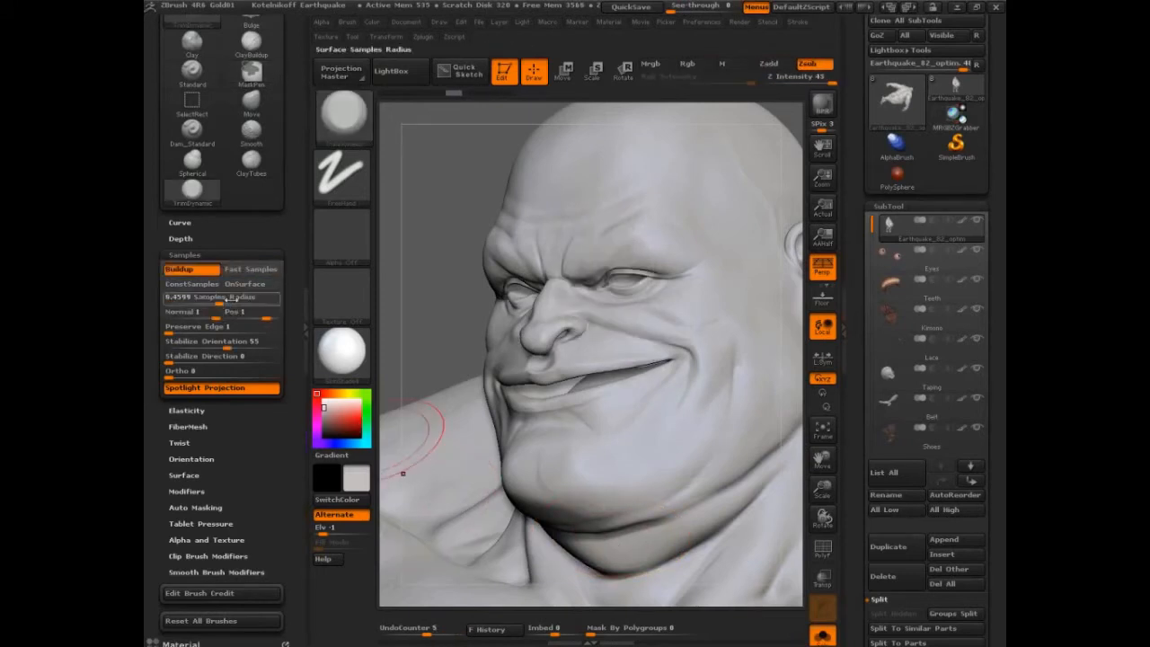
Set the Samples Radius to 2 and flatten the face from forehead to jaw with TrimDynamic
left_click_drag(231, 299, 290, 297)
mouse_move(529, 309)
left_mouse_down()
mouse_move(617, 259)
mouse_move(593, 244)
left_mouse_up()
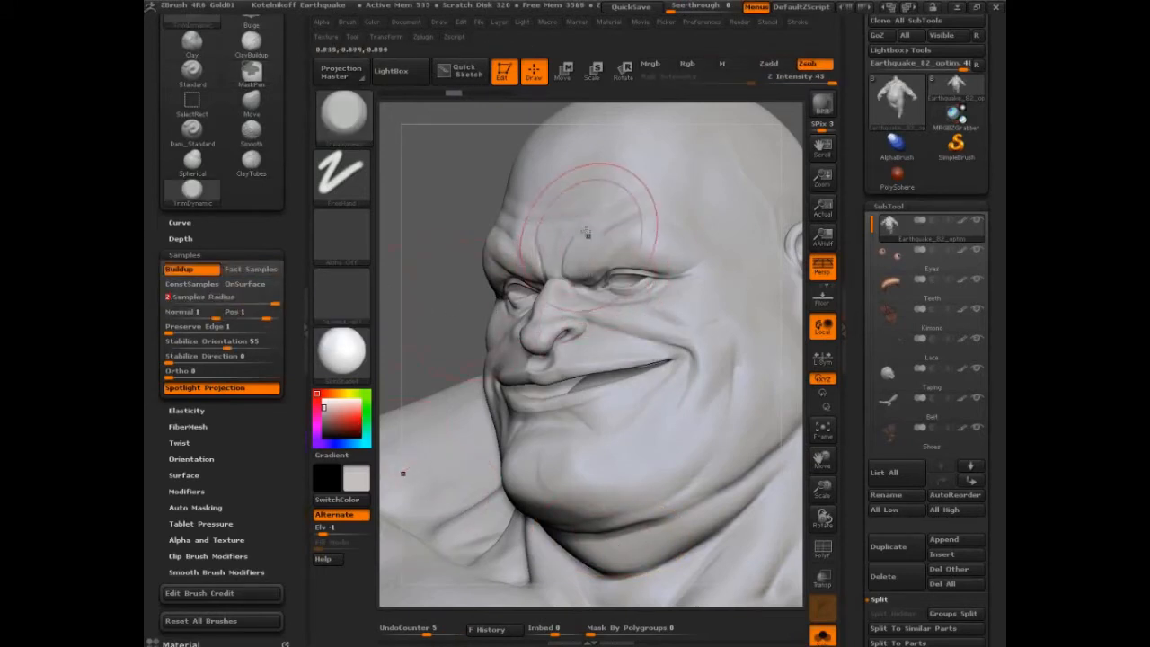
mouse_move(620, 364)
left_mouse_down("shift")
mouse_move(644, 485)
mouse_move(646, 215)
mouse_move(691, 261)
mouse_move(694, 451)
mouse_move(710, 135)
mouse_move(530, 297)
mouse_move(557, 503)
mouse_move(563, 281)
mouse_move(593, 125)
mouse_move(602, 539)
mouse_move(710, 117)
mouse_move(611, 442)
mouse_move(517, 377)
mouse_move(548, 117)
mouse_move(530, 531)
mouse_move(611, 170)
mouse_move(719, 135)
mouse_move(746, 450)
mouse_move(764, 207)
left_mouse_up("shift")
Sketch red arrows along the stroke directions over the flattened face, then clear them and undo the flattening
key("ctrl+shift")
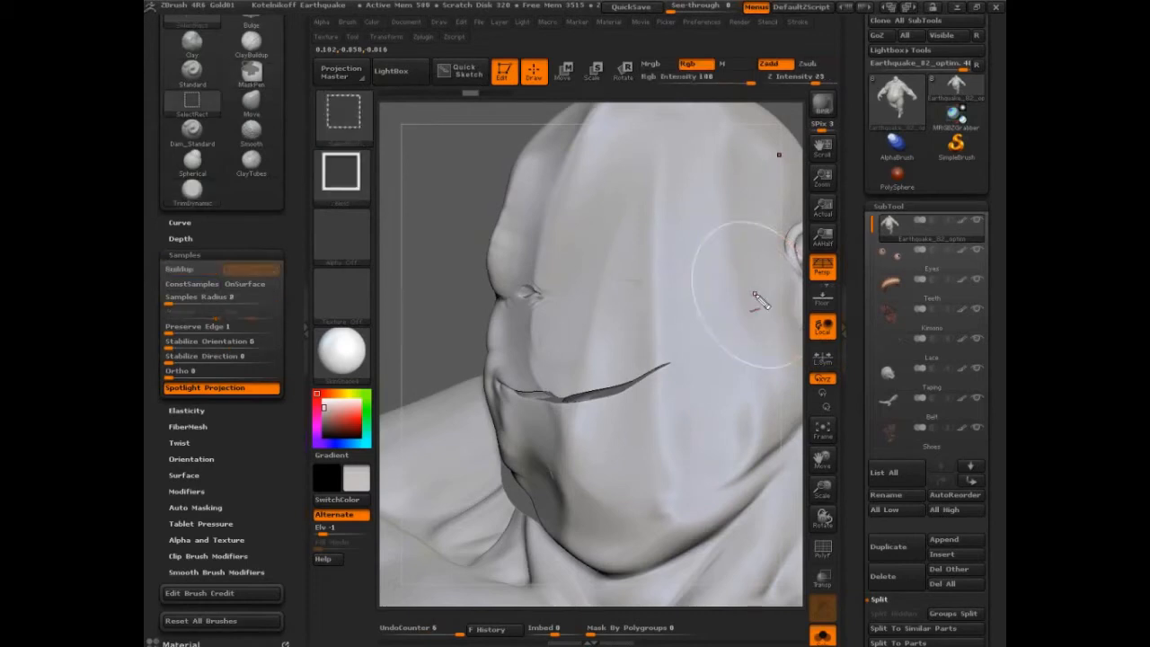
mouse_move(634, 132)
left_mouse_down()
mouse_move(570, 262)
mouse_move(535, 430)
left_mouse_up()
left_click_drag(526, 395, 565, 371)
mouse_move(647, 130)
left_mouse_down()
mouse_move(620, 434)
mouse_move(660, 427)
mouse_move(672, 187)
mouse_move(729, 225)
left_mouse_up()
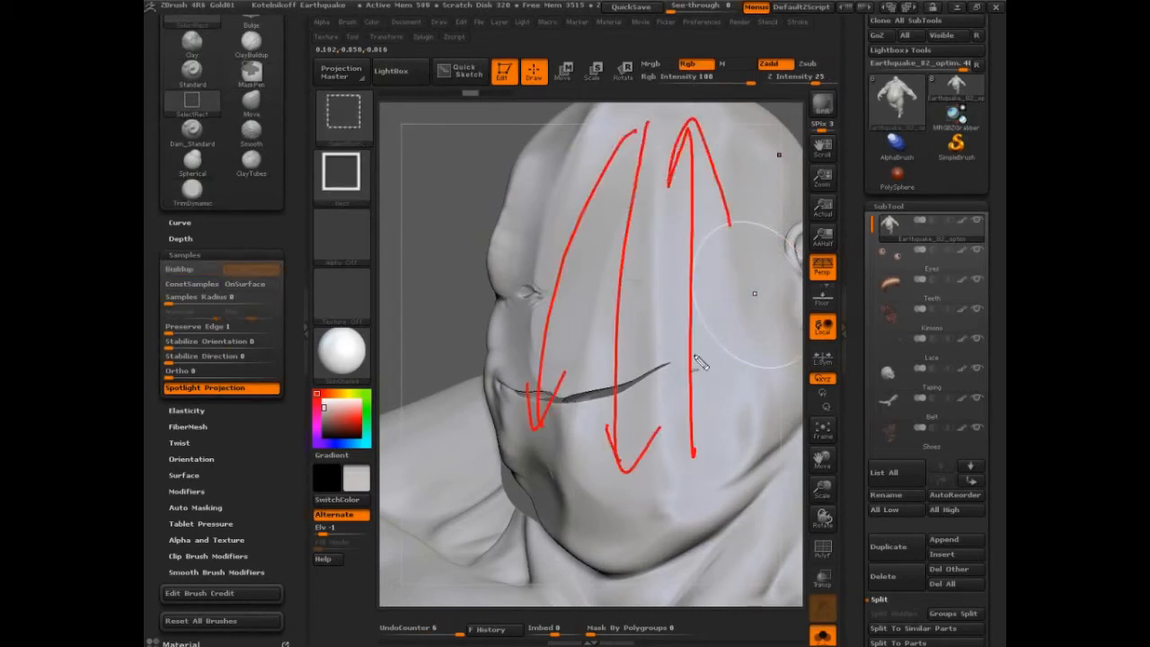
key("Escape")
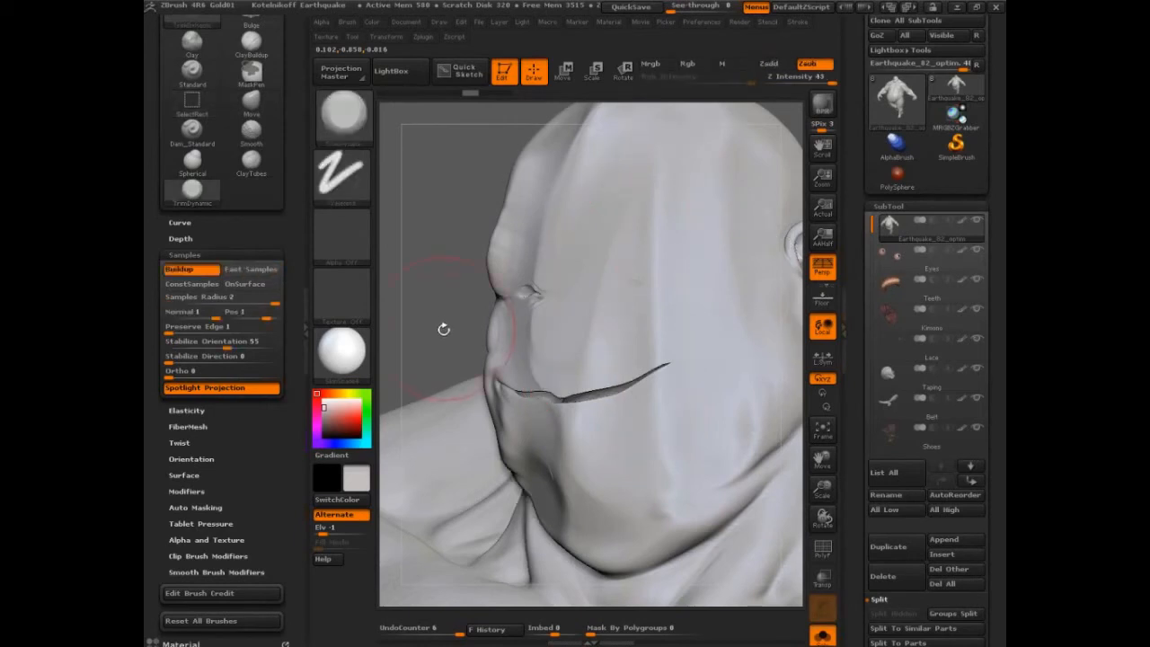
key("ctrl+z")
key("ctrl+z")
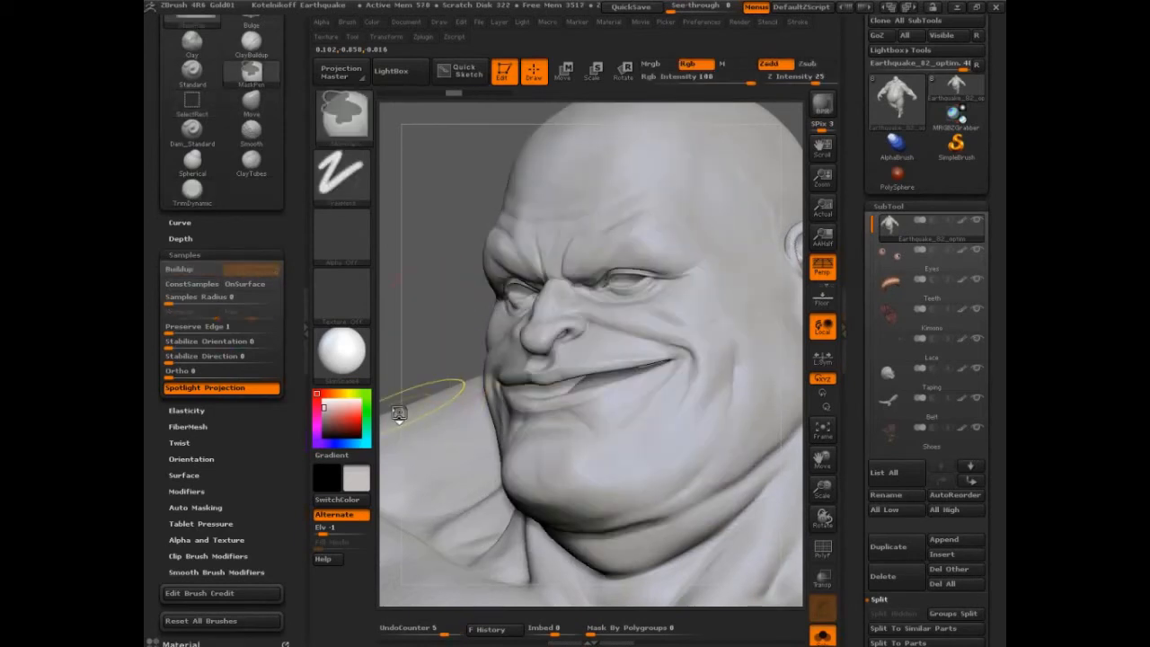
Set the Samples Radius back to about 0.45, trim across the brow, nose and cheek, then undo the strokes
mouse_move(282, 308)
left_mouse_down()
mouse_move(205, 297)
mouse_move(217, 297)
left_mouse_up()
mouse_move(631, 210)
left_mouse_down()
mouse_move(604, 270)
mouse_move(624, 472)
mouse_move(656, 141)
mouse_move(629, 233)
mouse_move(597, 283)
mouse_move(647, 225)
mouse_move(605, 175)
mouse_move(584, 288)
mouse_move(544, 324)
mouse_move(683, 296)
mouse_move(712, 245)
mouse_move(719, 454)
mouse_move(665, 216)
mouse_move(629, 180)
mouse_move(649, 430)
left_mouse_up()
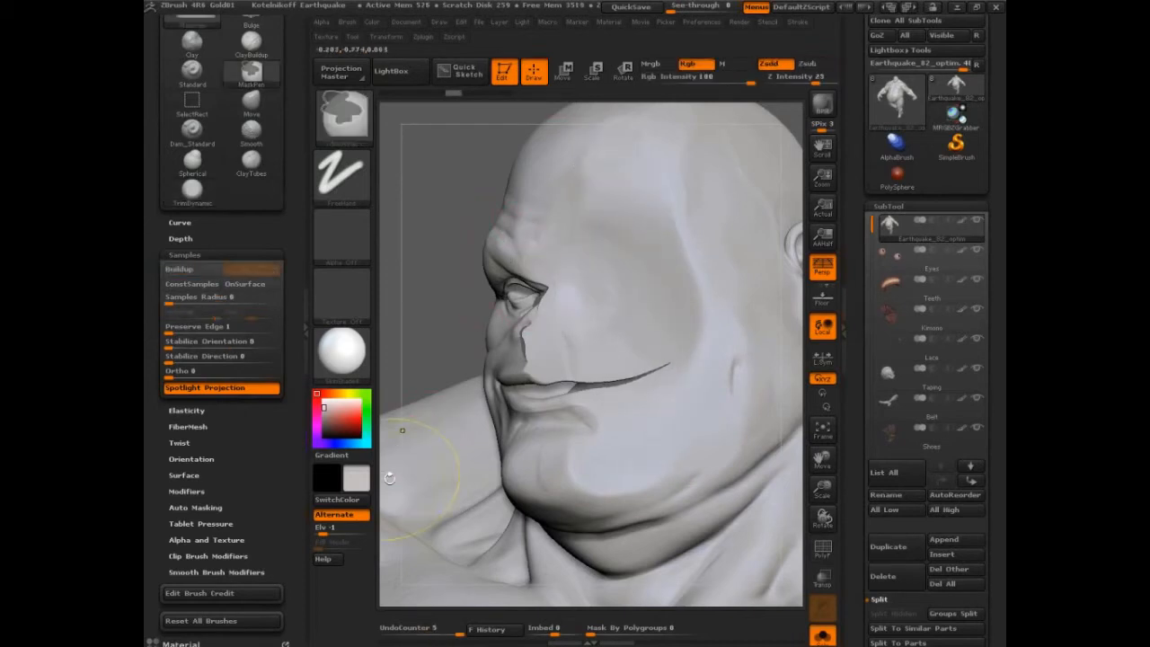
key("ctrl+z")
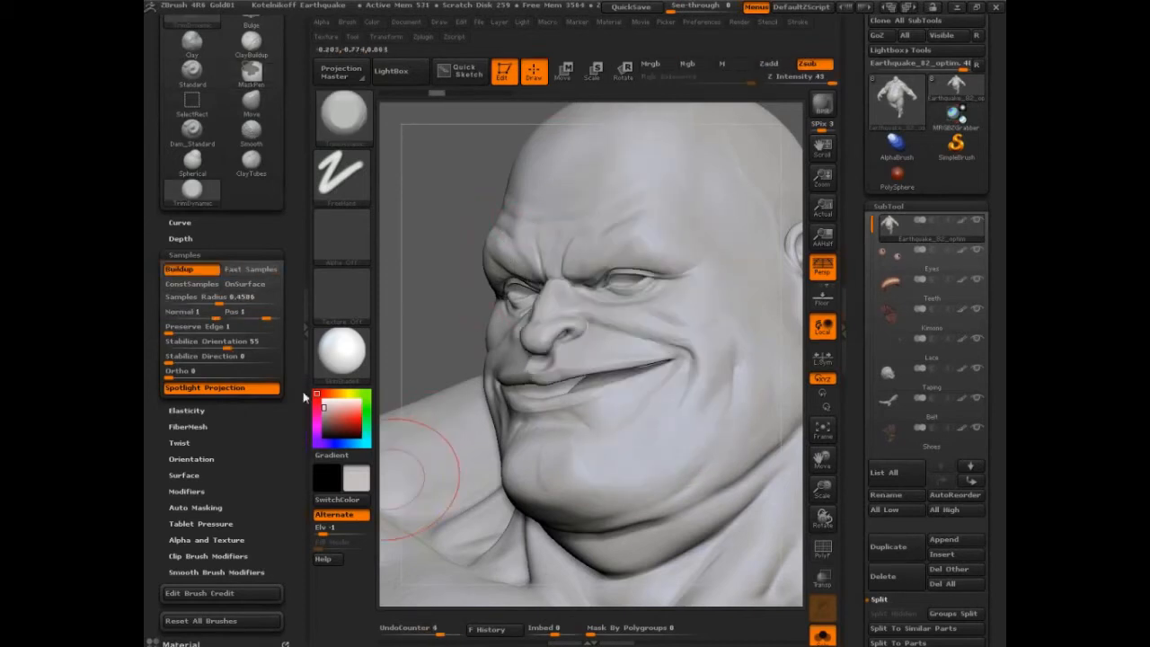
Set the Samples Radius to 0.0289 and trim repeatedly over the eye, nose side, cheek and jaw to dig a hollow
left_click_drag(219, 302, 185, 303)
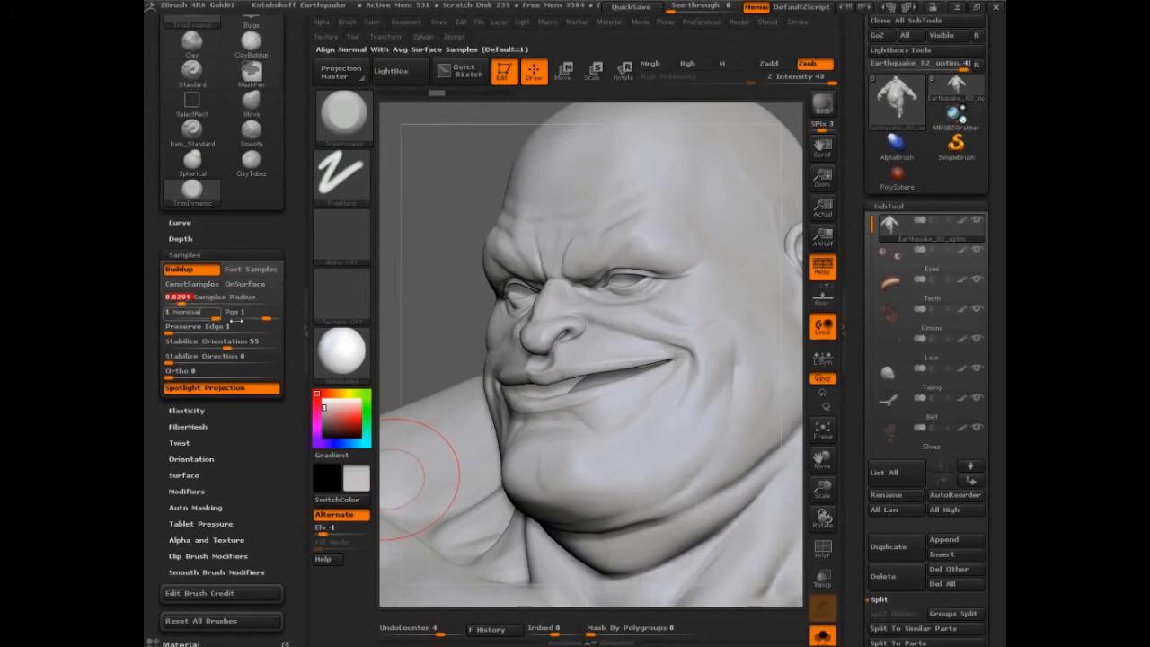
mouse_move(586, 270)
left_mouse_down()
mouse_move(591, 357)
mouse_move(664, 315)
left_mouse_up()
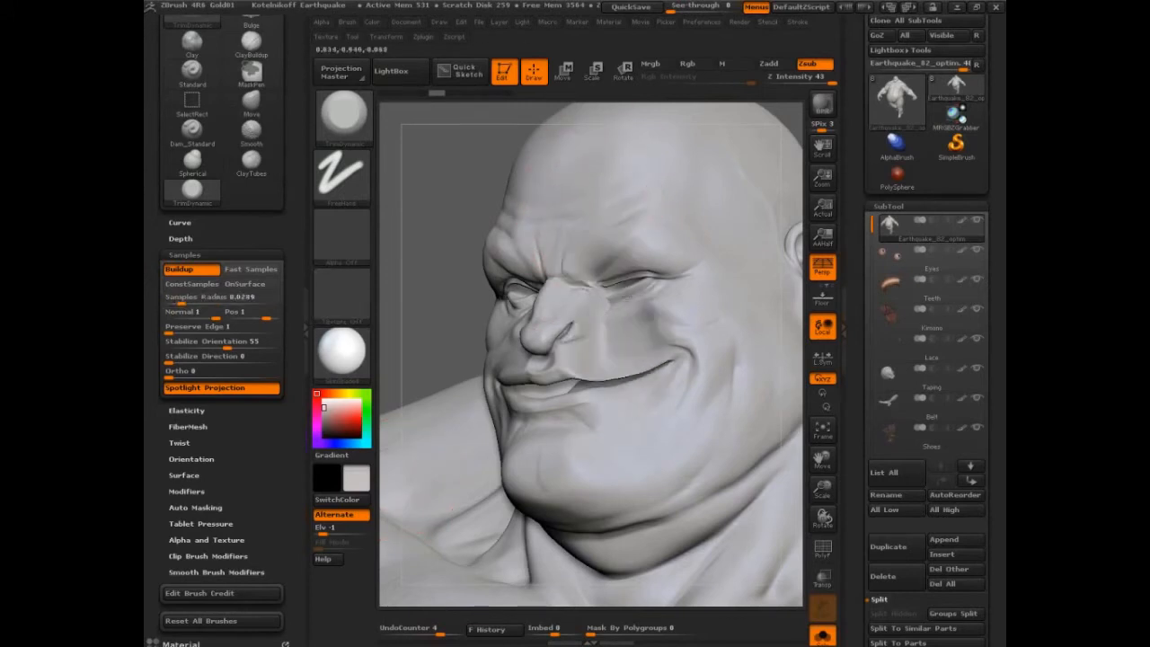
mouse_move(584, 297)
left_mouse_down()
mouse_move(665, 244)
mouse_move(683, 431)
left_mouse_up()
left_click_drag(692, 377, 647, 243)
left_click_drag(683, 404, 610, 467)
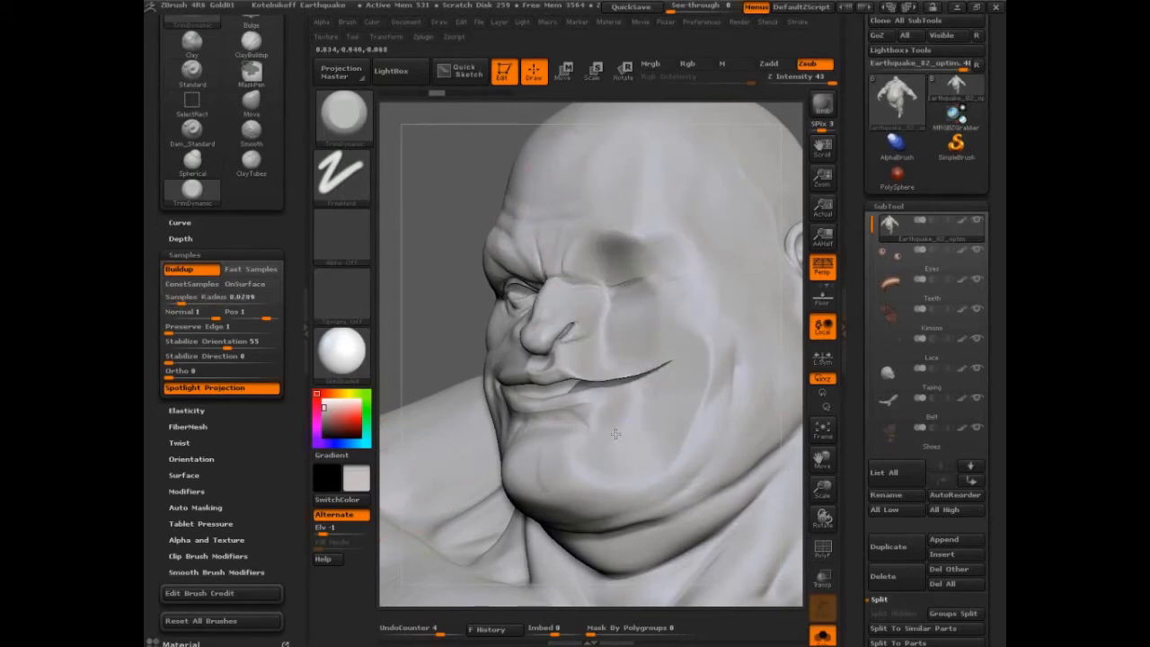
left_click_drag(584, 422, 629, 233)
left_click_drag(584, 395, 558, 207)
left_click_drag(548, 377, 638, 192)
left_click_drag(611, 346, 665, 225)
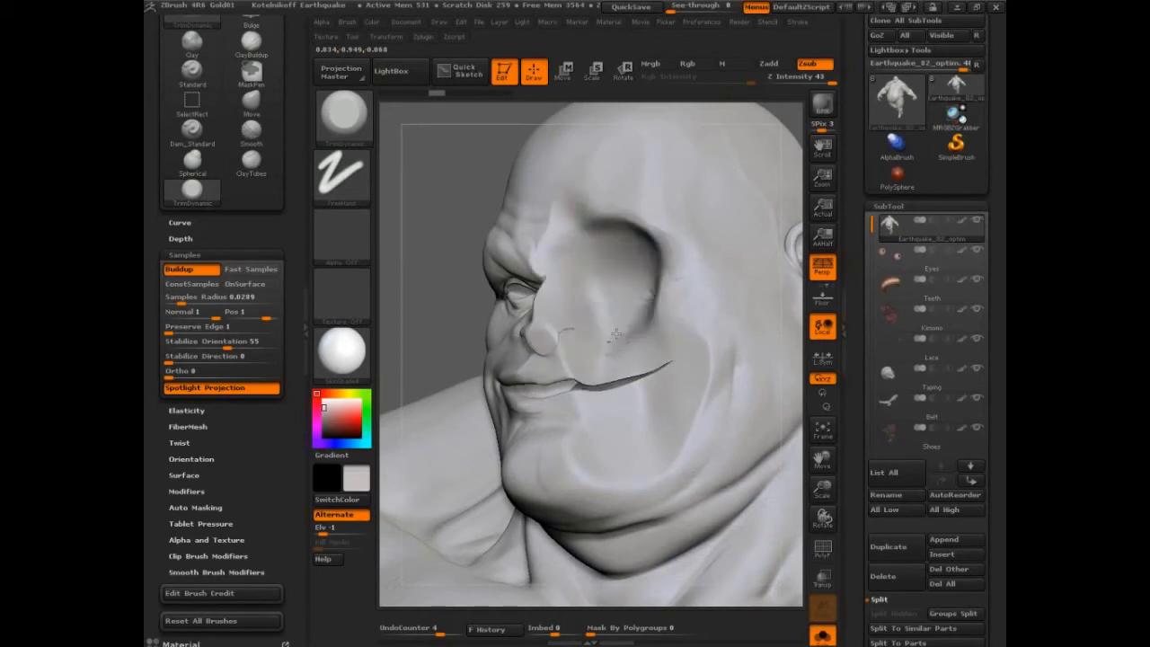
left_click_drag(593, 368, 674, 225)
mouse_move(629, 341)
left_mouse_down()
mouse_move(692, 229)
mouse_move(651, 332)
mouse_move(683, 224)
left_mouse_up()
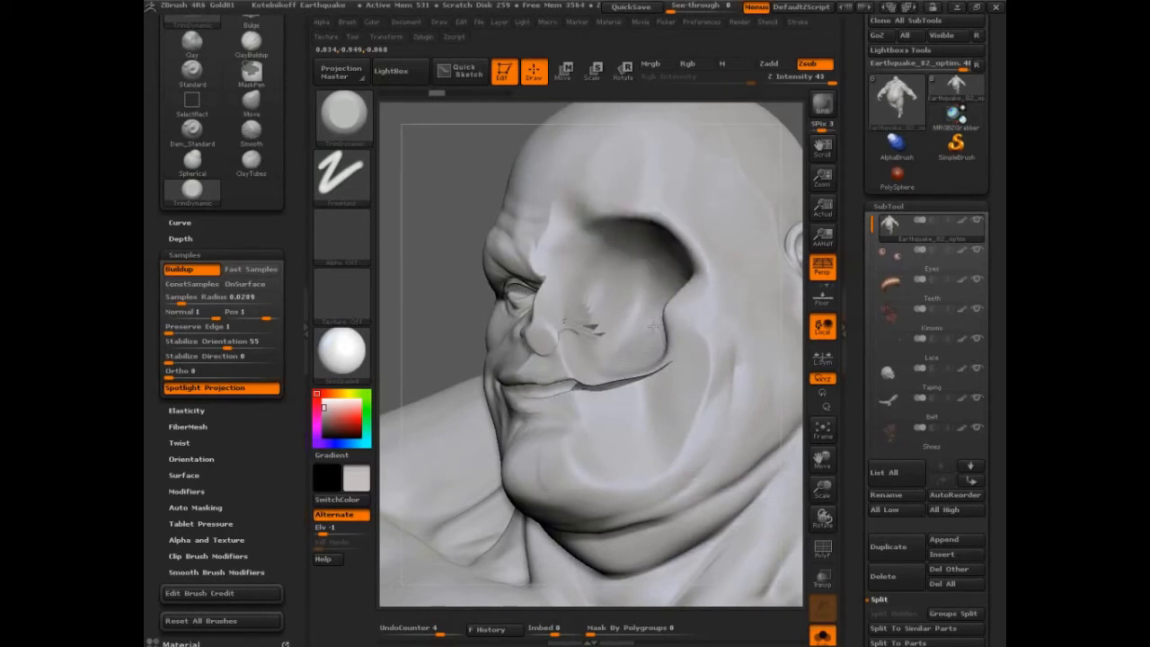
Circle the uneven area beside the nose in red with green direction lines through it, then remove the sketches and trimming strokes
key("ctrl+shift")
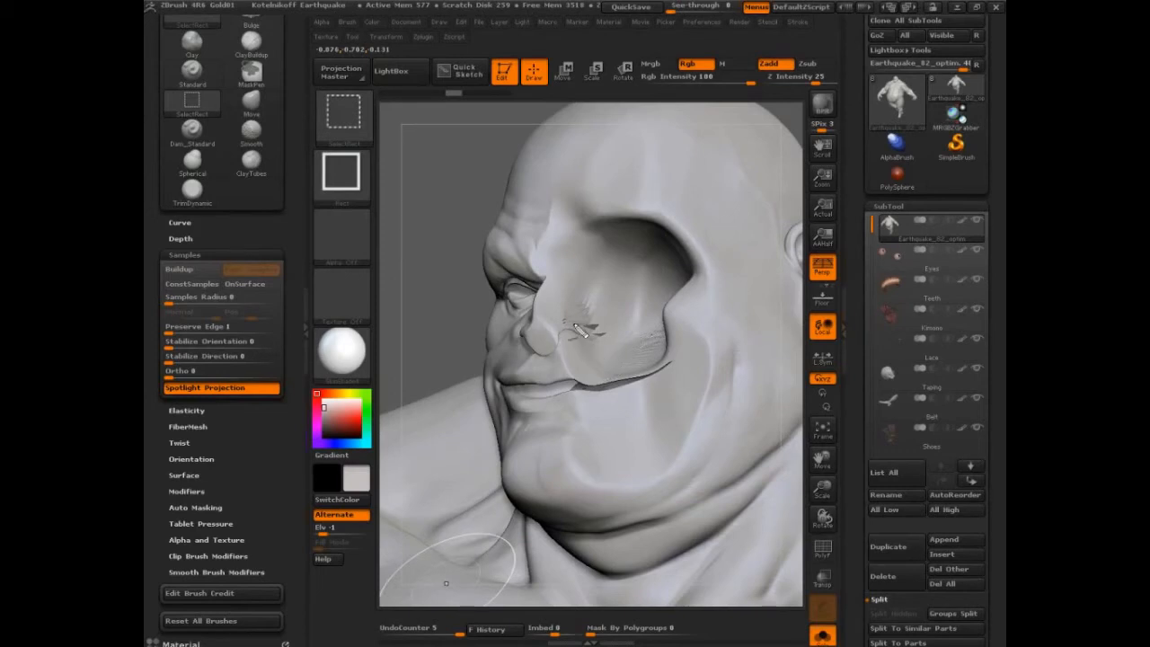
mouse_move(566, 299)
left_mouse_down()
mouse_move(550, 374)
mouse_move(564, 296)
left_mouse_up()
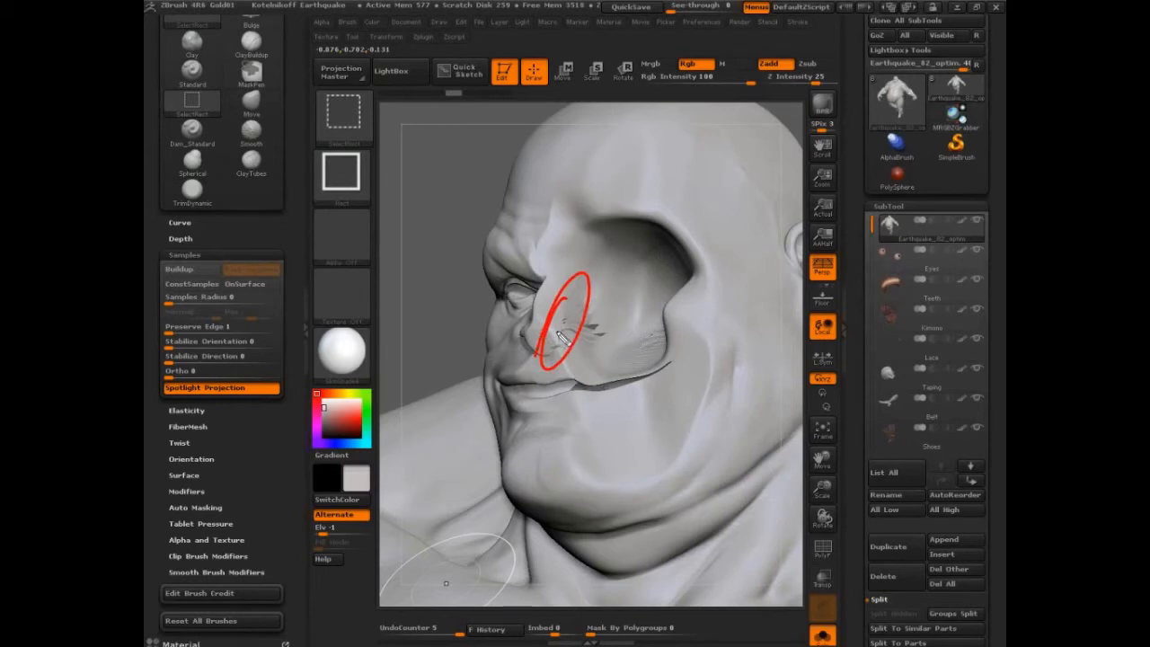
mouse_move(575, 293)
left_mouse_down()
mouse_move(495, 362)
mouse_move(623, 294)
left_mouse_up()
left_click_drag(523, 372, 543, 264)
left_click_drag(612, 339, 487, 322)
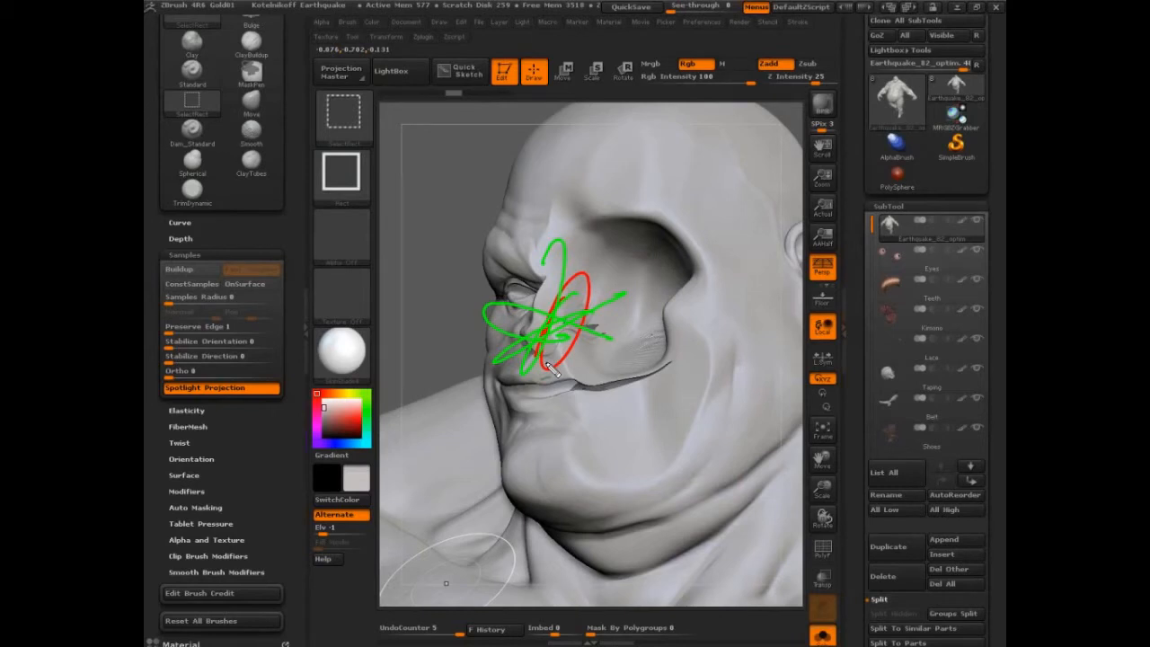
mouse_move(573, 346)
left_mouse_down()
mouse_move(603, 285)
mouse_move(656, 280)
left_mouse_up()
left_click_drag(535, 392, 573, 409)
left_click_drag(505, 353, 485, 385)
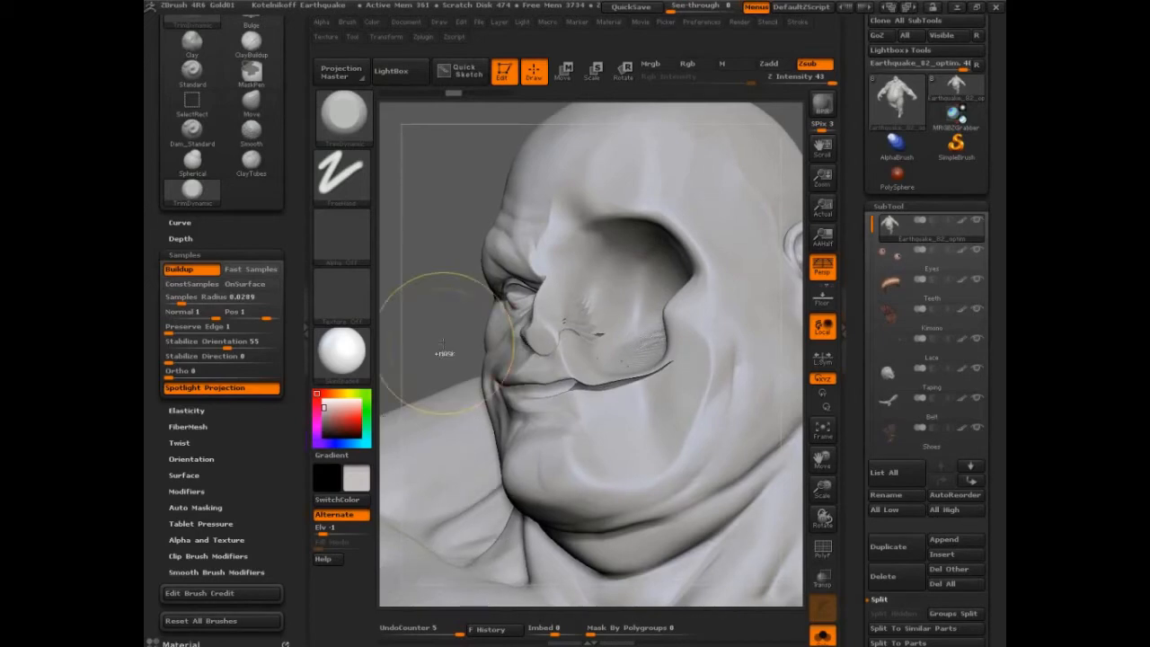
key("ctrl")
key("ctrl+z")
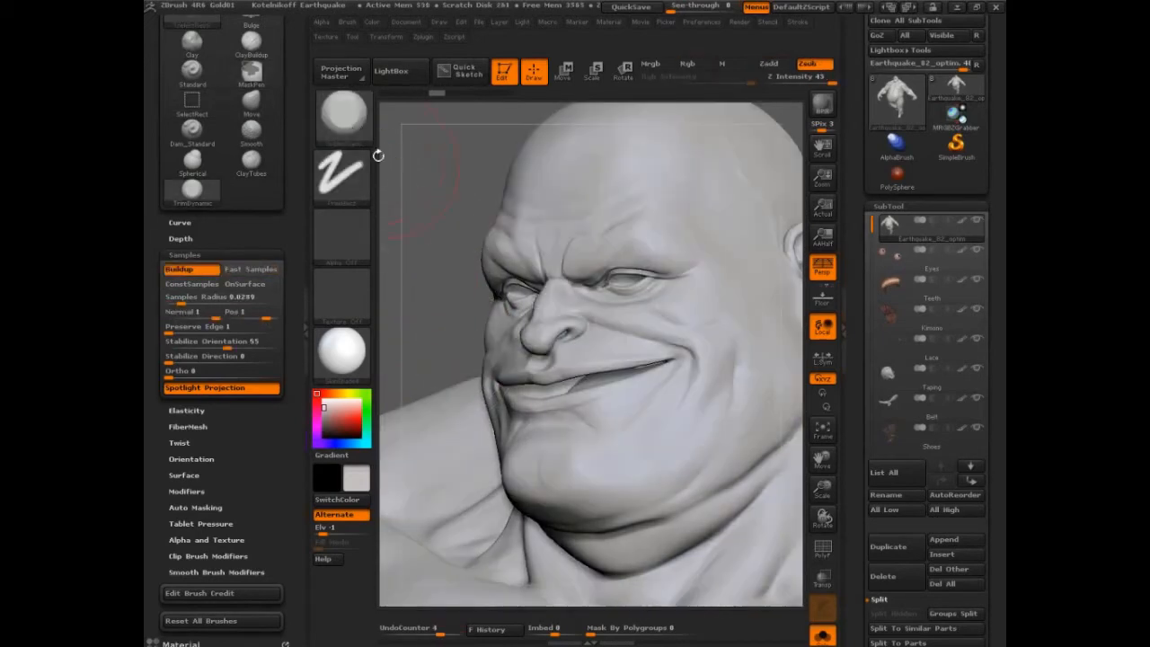
Switch to the Dam_Standard brush with a smaller draw size and carve a crease from the temple across the eye to the chin
left_click(355, 131)
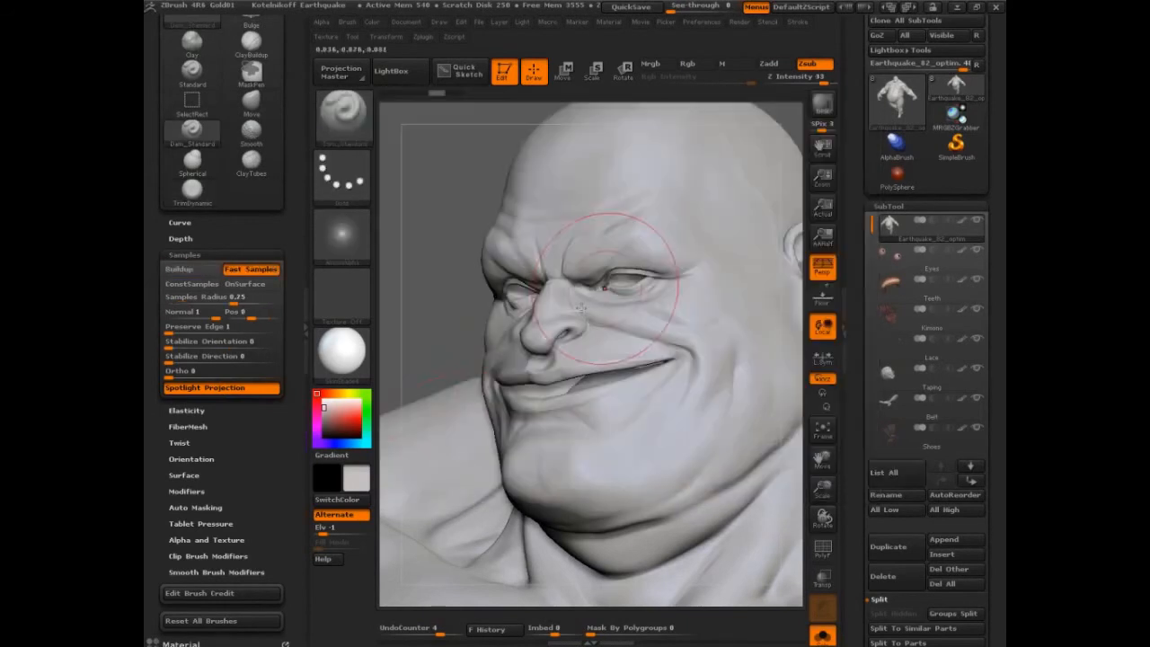
left_click(762, 216)
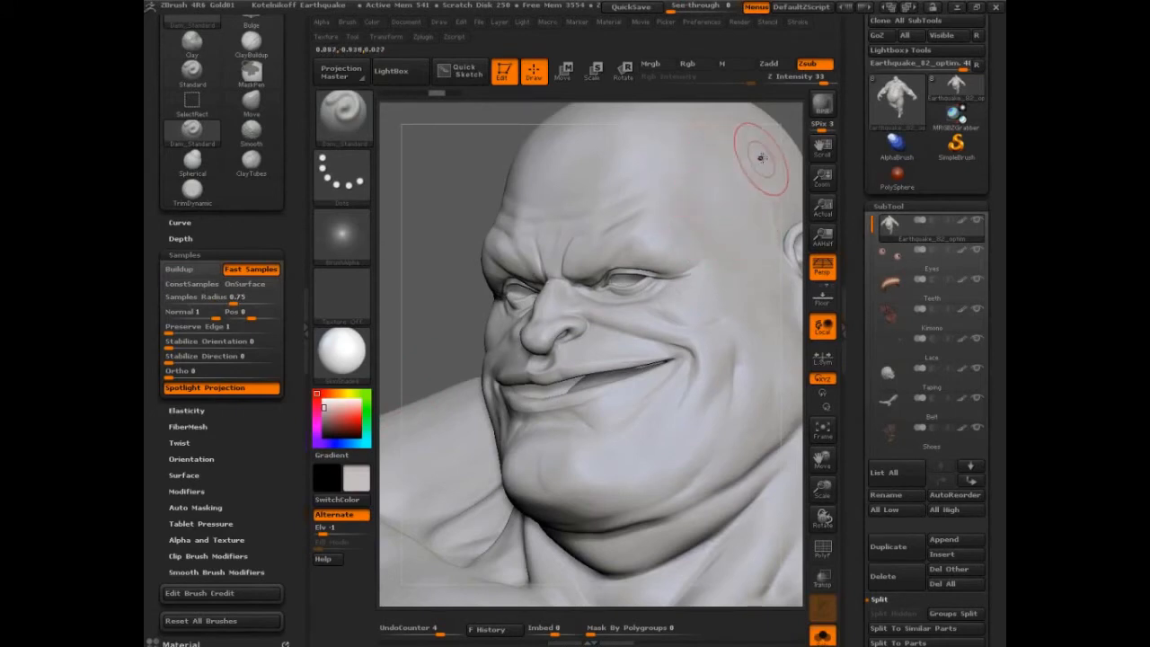
mouse_move(660, 241)
left_mouse_down()
mouse_move(604, 335)
mouse_move(589, 398)
left_mouse_up()
Set the Samples Radius to 0.032 and carve a second crease from the forehead across the inner eye and mouth to the chin
left_click(185, 297)
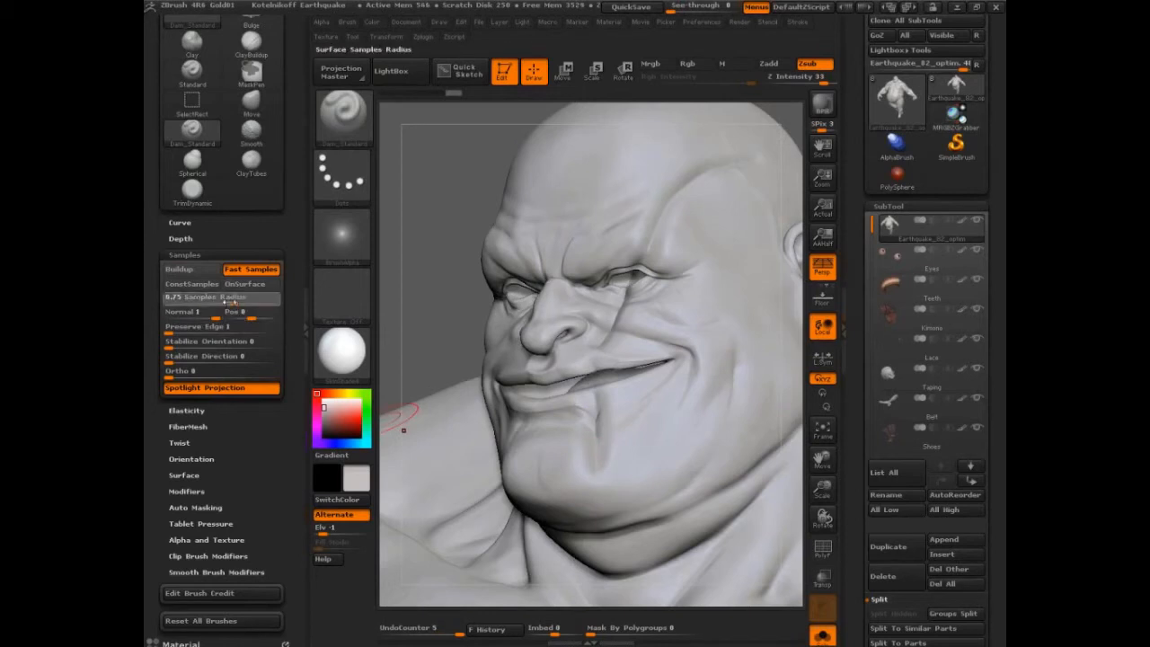
type("0.5")
key("Return")
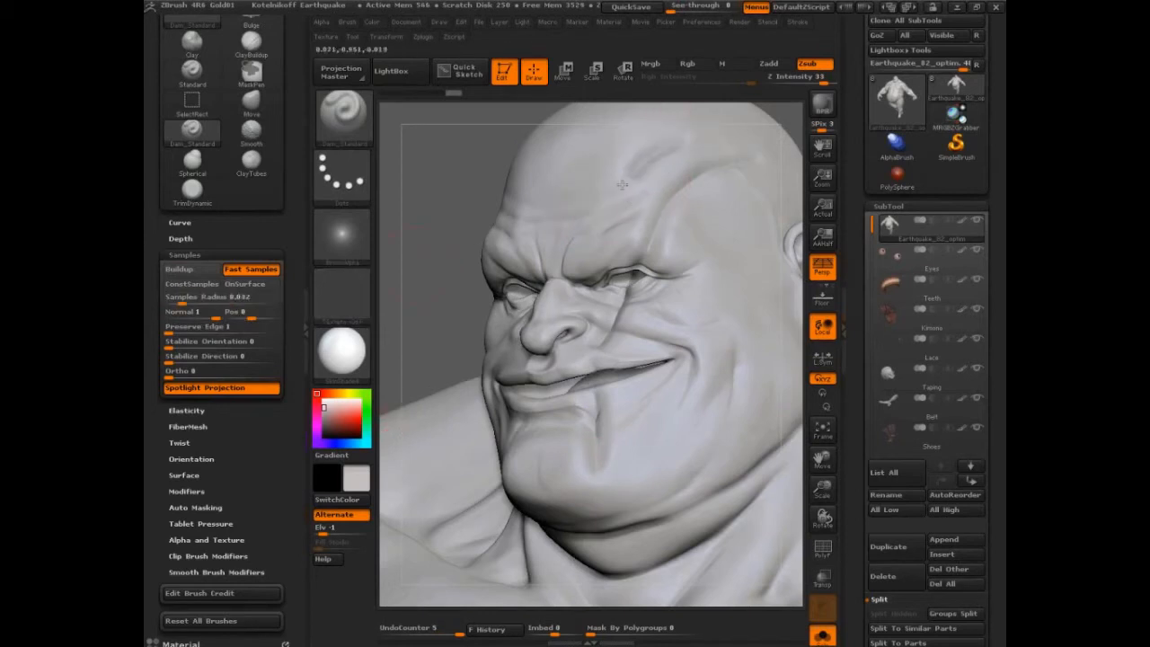
left_click_drag(598, 261, 555, 483)
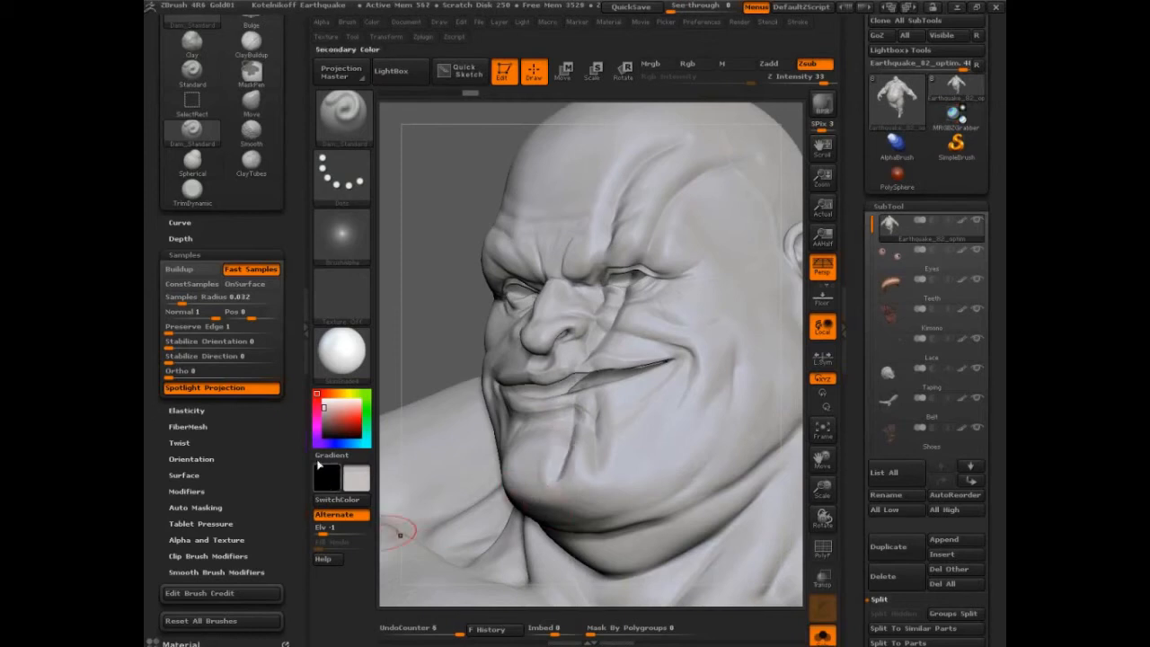
Set the Samples Radius to 1.8025 and carve a third crease from the temple down to the neck, undoing and repeating the first attempt
left_click(268, 299)
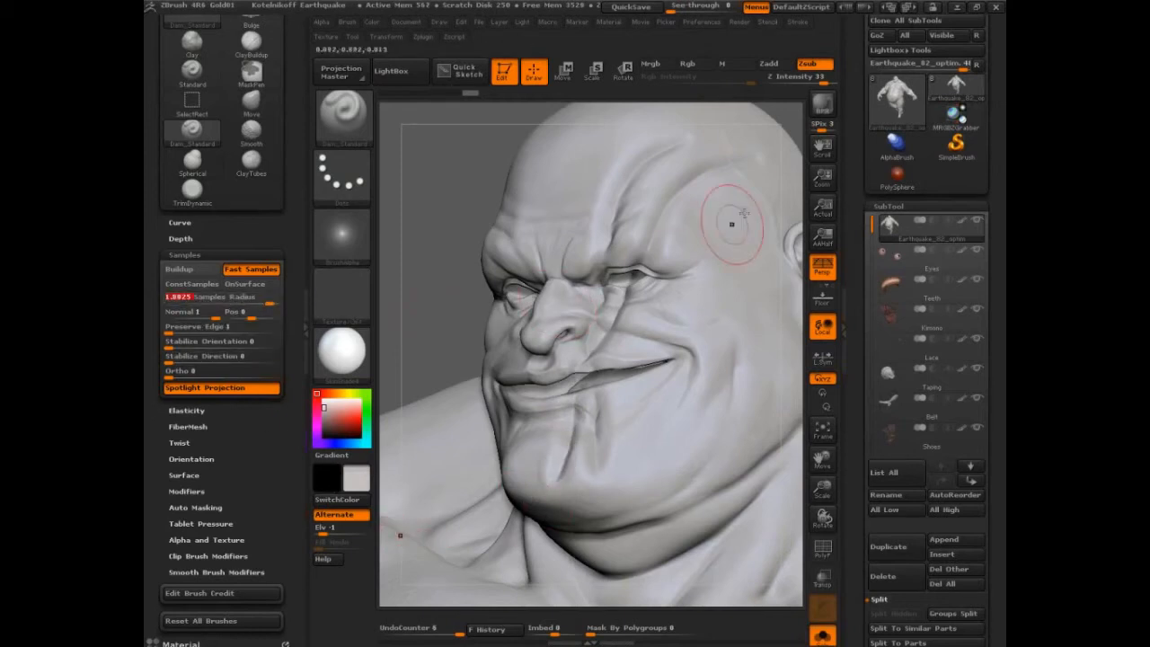
mouse_move(768, 185)
left_mouse_down()
mouse_move(697, 248)
mouse_move(618, 416)
left_mouse_up()
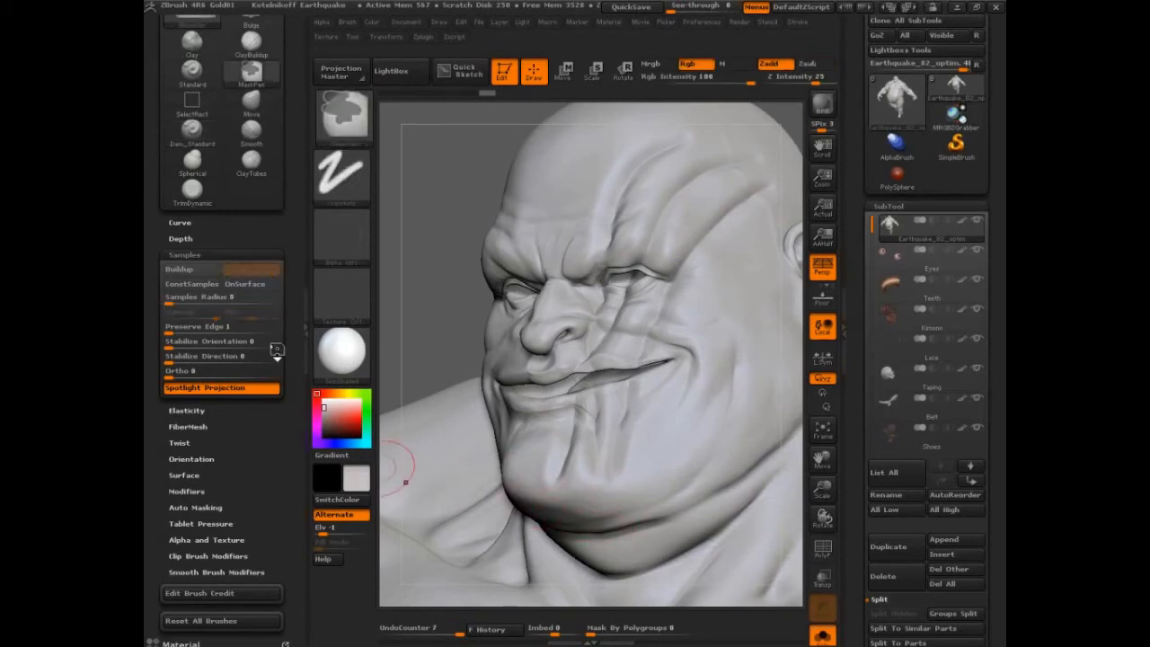
key("ctrl+z")
mouse_move(762, 182)
left_mouse_down()
mouse_move(669, 256)
mouse_move(633, 337)
mouse_move(611, 489)
mouse_move(576, 566)
left_mouse_up()
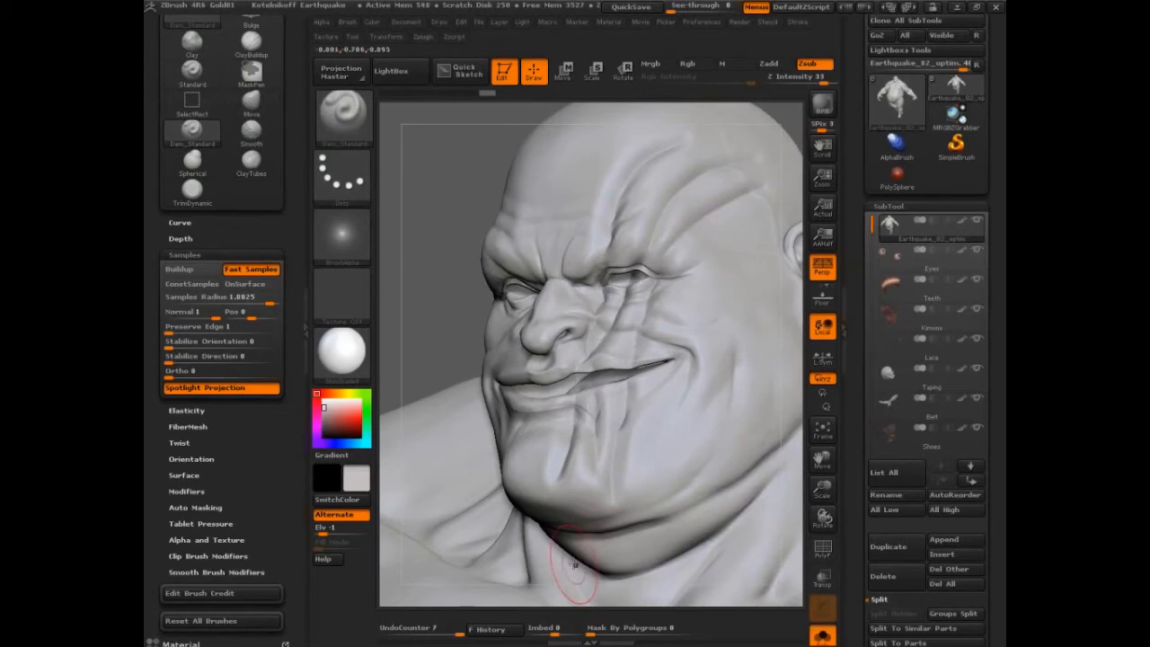
Trace a smooth green line along the third crease and a wavering red line beside it, from temple to chin
key("ctrl+shift")
key("ctrl+shift")
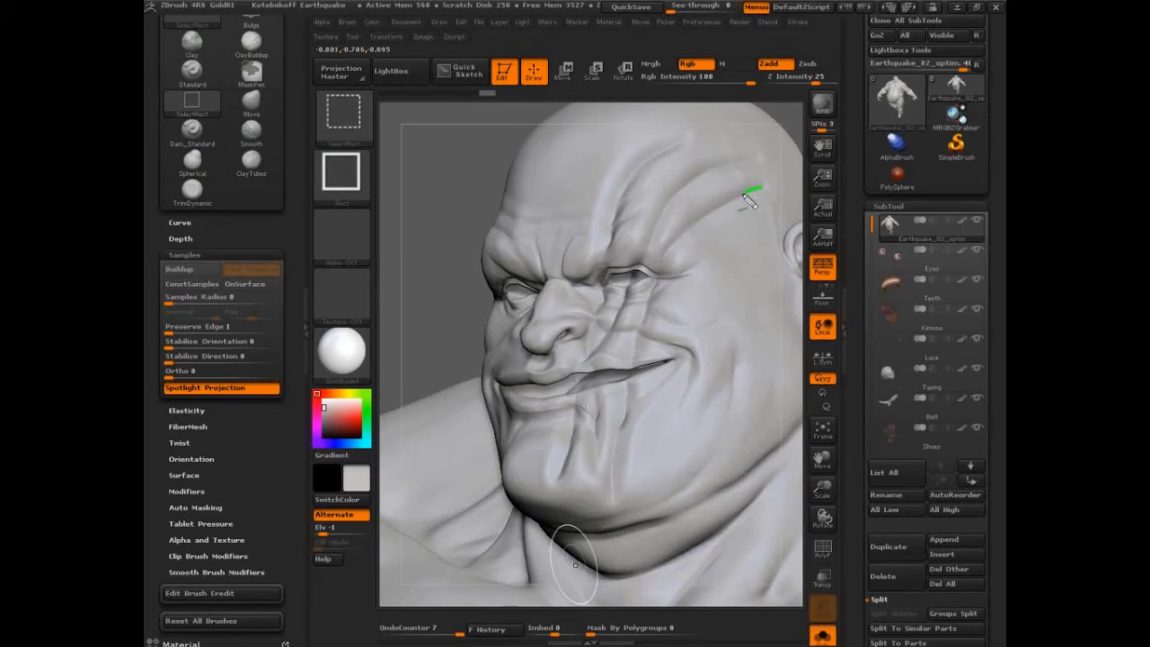
mouse_move(752, 194)
left_mouse_down()
mouse_move(661, 280)
mouse_move(604, 538)
left_mouse_up()
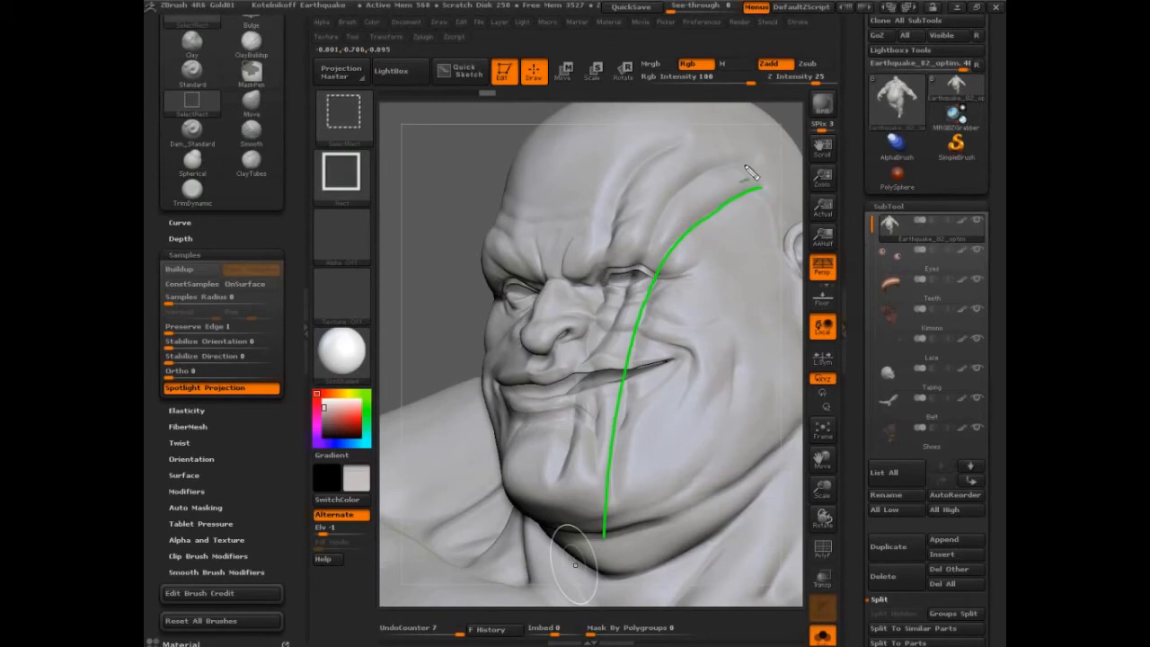
mouse_move(750, 164)
left_mouse_down()
mouse_move(703, 187)
mouse_move(628, 286)
mouse_move(577, 398)
mouse_move(565, 484)
left_mouse_up()
mouse_move(715, 168)
left_mouse_down()
mouse_move(636, 278)
mouse_move(604, 352)
mouse_move(593, 475)
left_mouse_up()
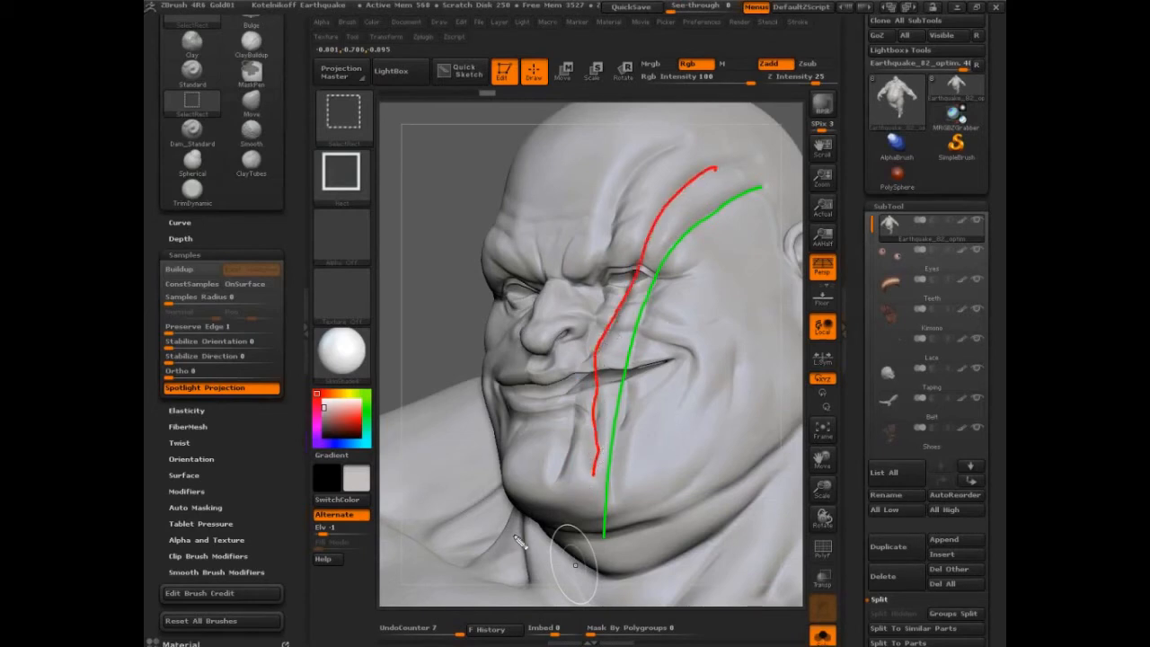
Circle the stabilize and ortho options in the Samples settings with a white outline and clear the annotations
mouse_move(686, 141)
left_mouse_down()
mouse_move(615, 213)
mouse_move(602, 331)
mouse_move(571, 381)
mouse_move(582, 424)
mouse_move(552, 523)
left_mouse_up()
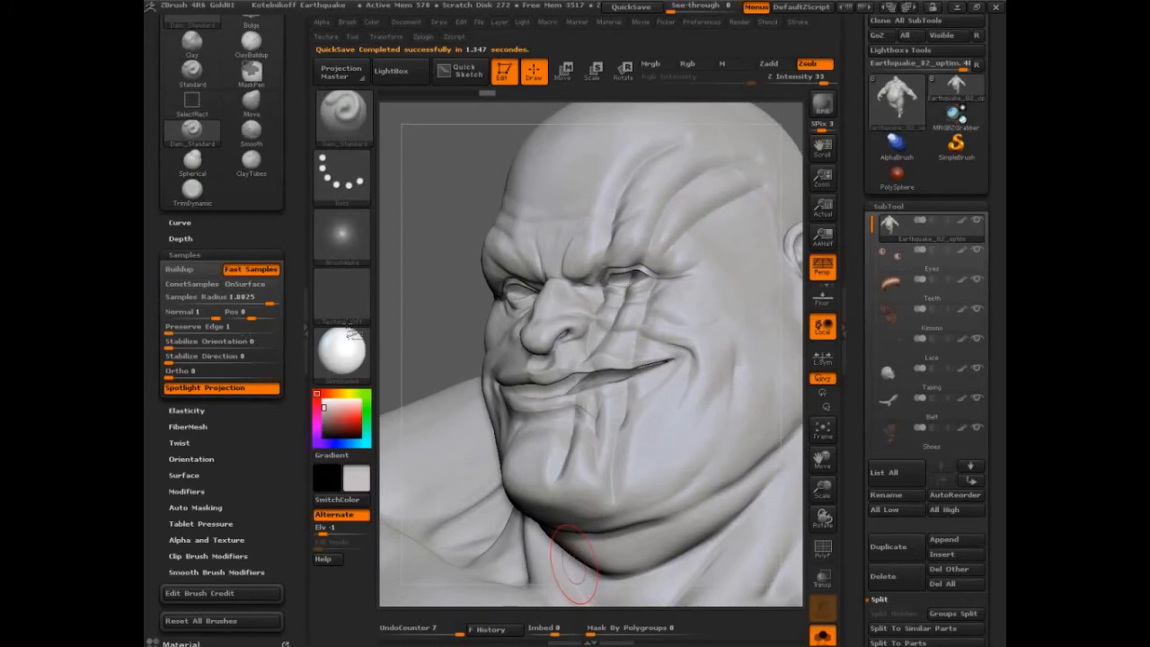
mouse_move(274, 334)
left_mouse_down()
mouse_move(301, 373)
mouse_move(225, 310)
left_mouse_up()
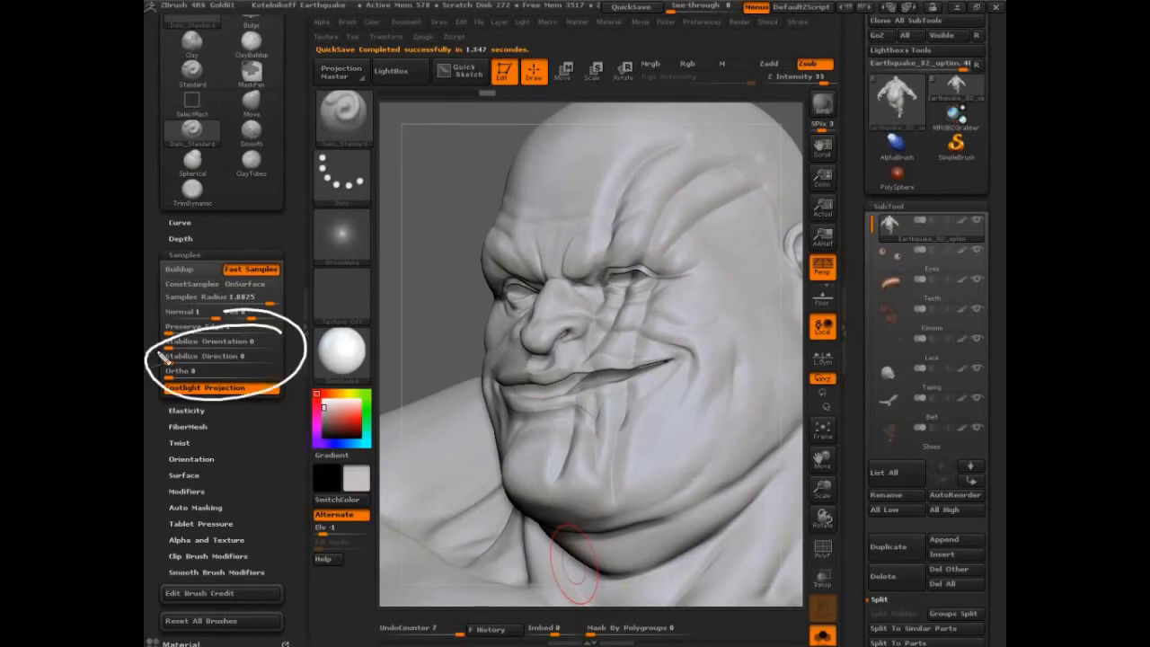
key("Escape")
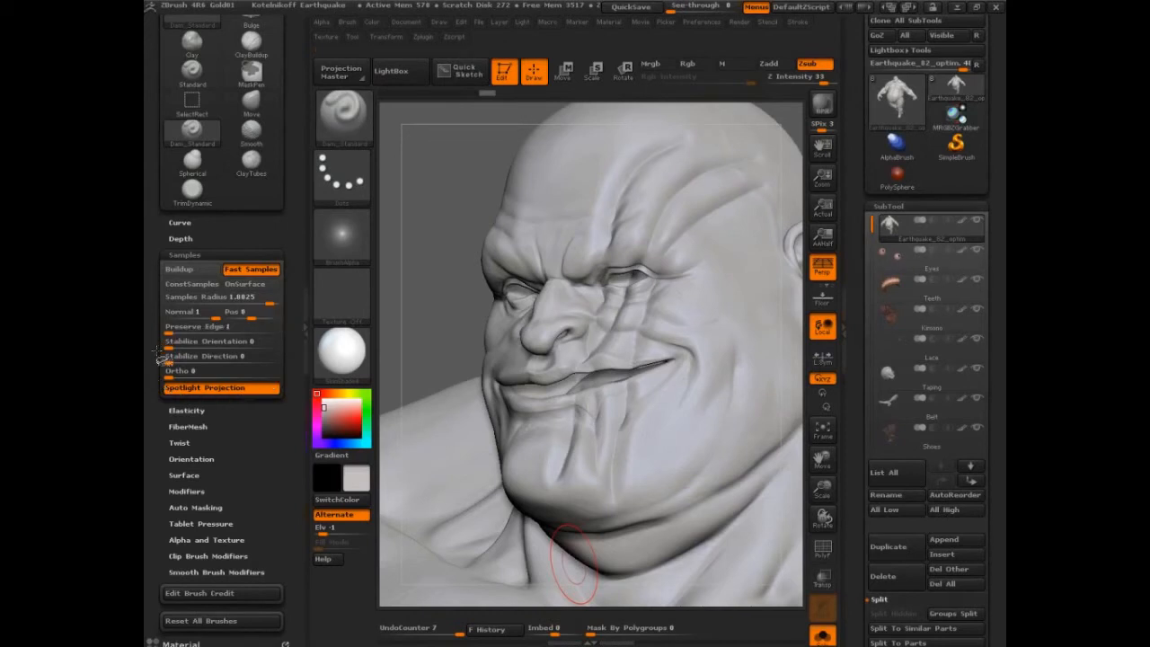
Set the Dam_Standard brush's Samples Radius to 0.75
left_click(215, 355)
left_click(241, 296)
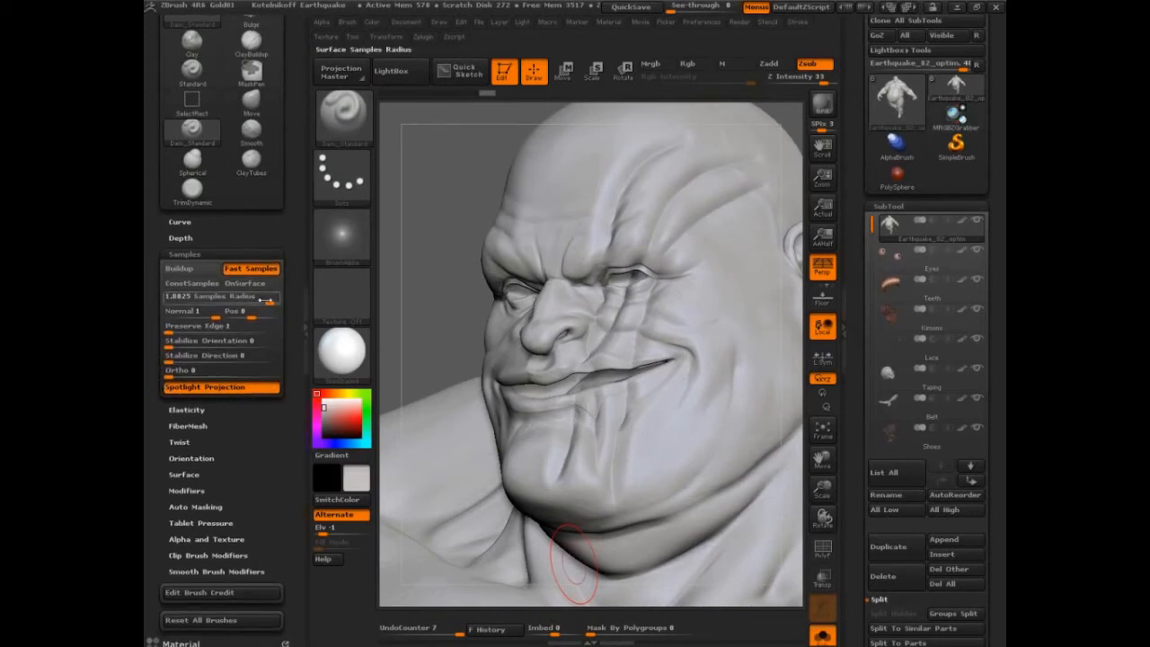
left_click(254, 310)
left_click(215, 296)
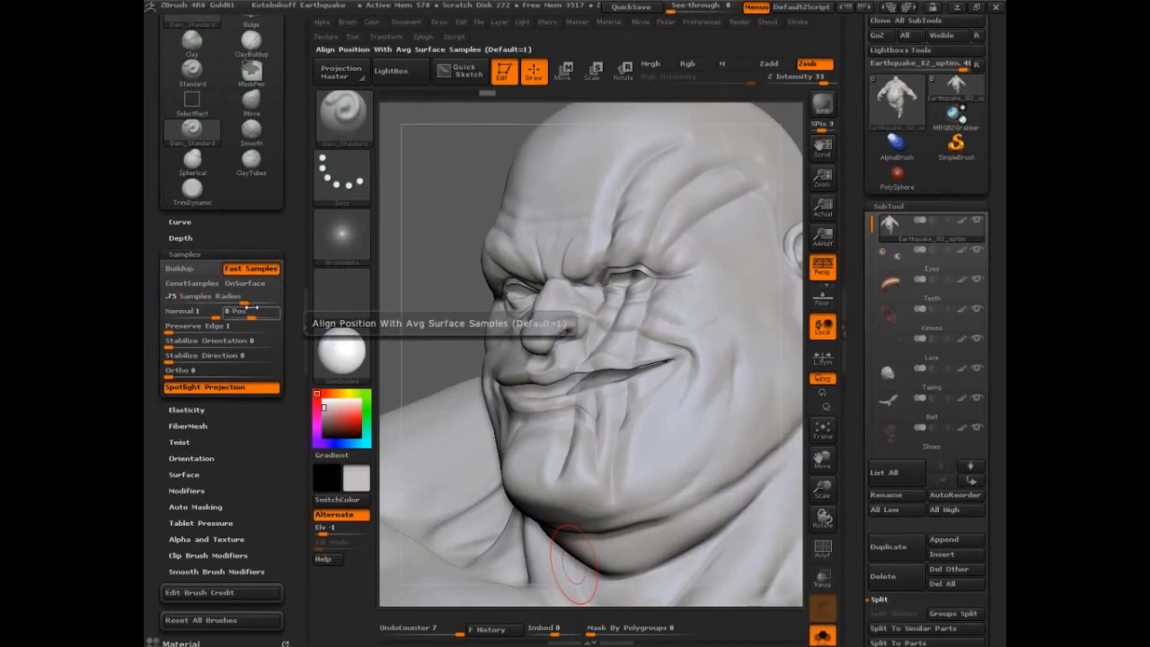
type("0.75")
key("Return")
Sketch a large and a small white circle on the temple with a red diagonal across them, and mark the Samples settings in red
key("ctrl+shift")
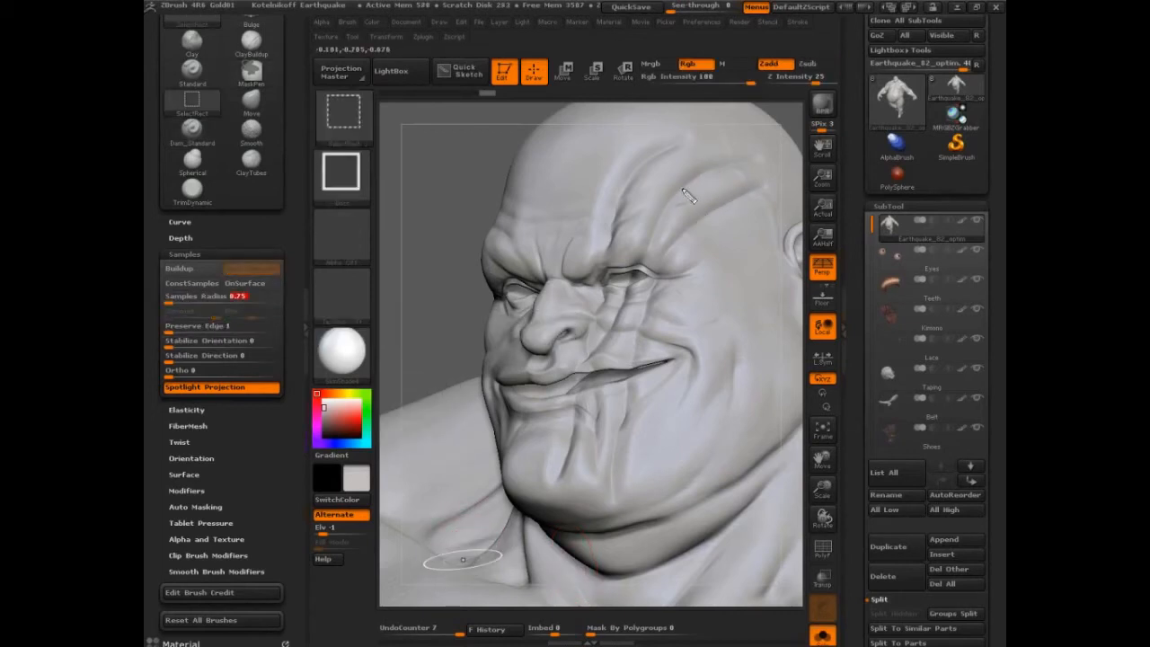
mouse_move(705, 133)
left_mouse_down()
mouse_move(720, 252)
mouse_move(710, 133)
left_mouse_up()
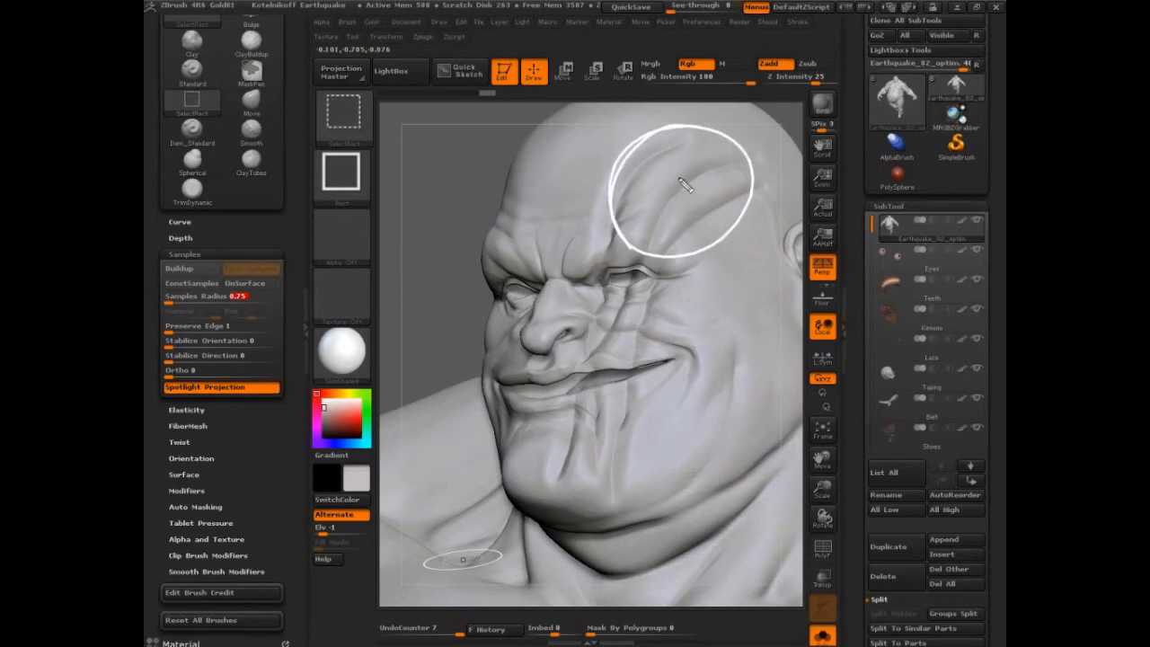
mouse_move(690, 171)
left_mouse_down()
mouse_move(669, 176)
mouse_move(685, 207)
left_mouse_up()
left_click_drag(629, 142, 731, 233)
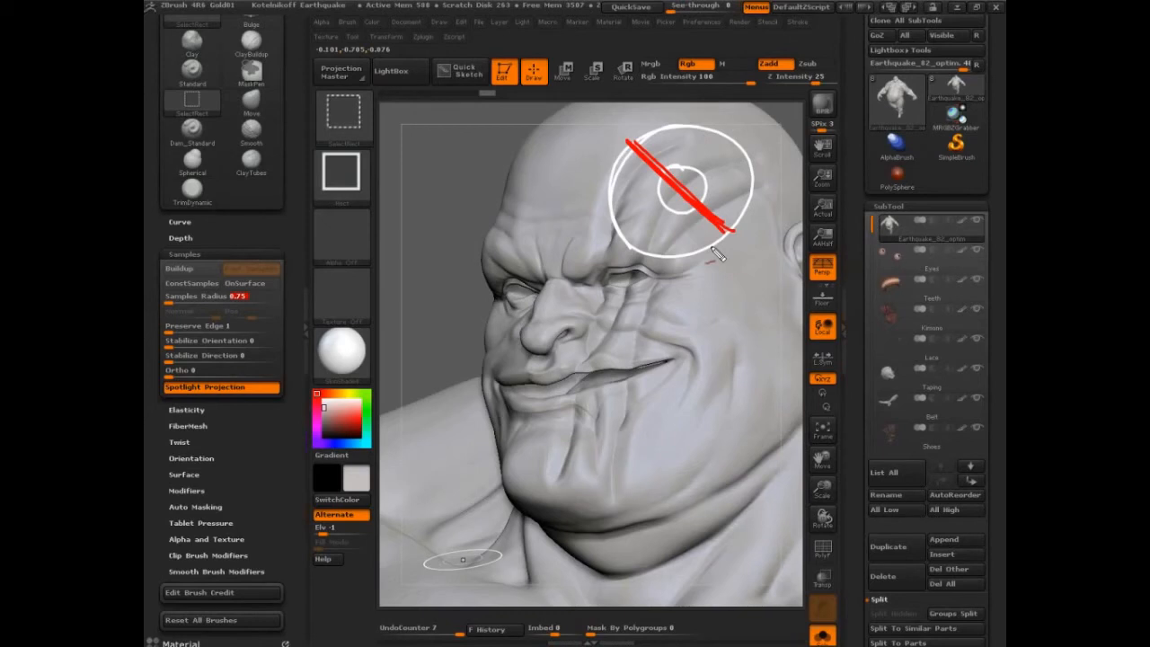
left_click_drag(216, 333, 227, 338)
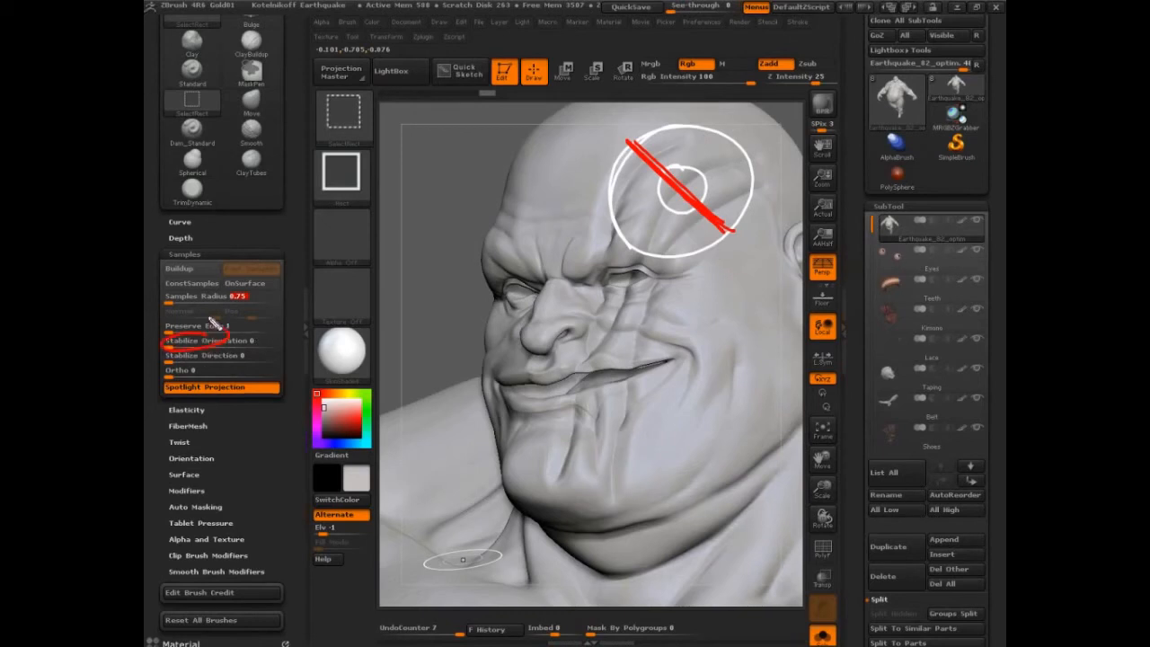
mouse_move(697, 176)
left_mouse_down()
mouse_move(709, 192)
mouse_move(699, 180)
left_mouse_up()
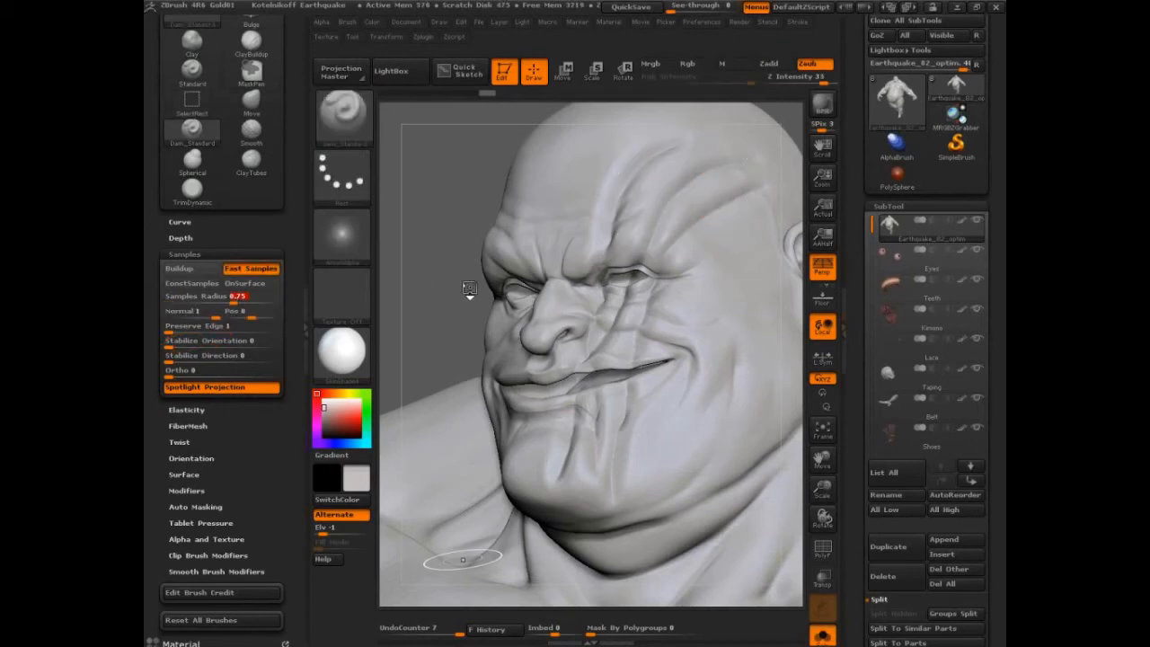
Switch to the TrimAdaptive brush and undo the creases carved across the face
left_click(343, 115)
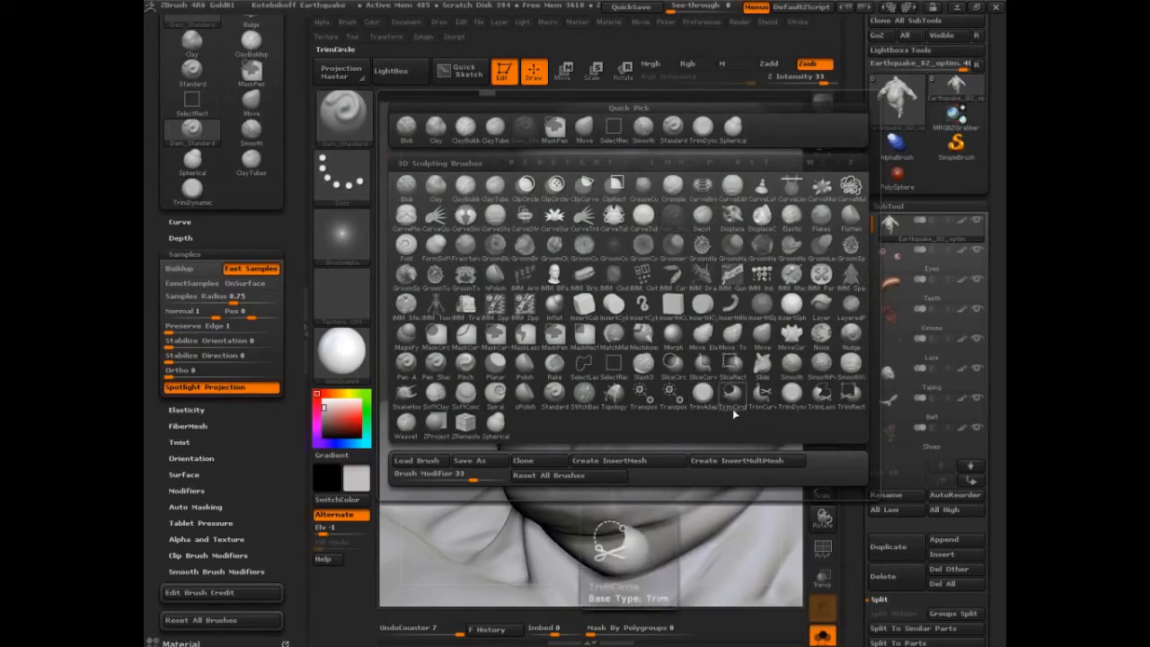
left_click(707, 401)
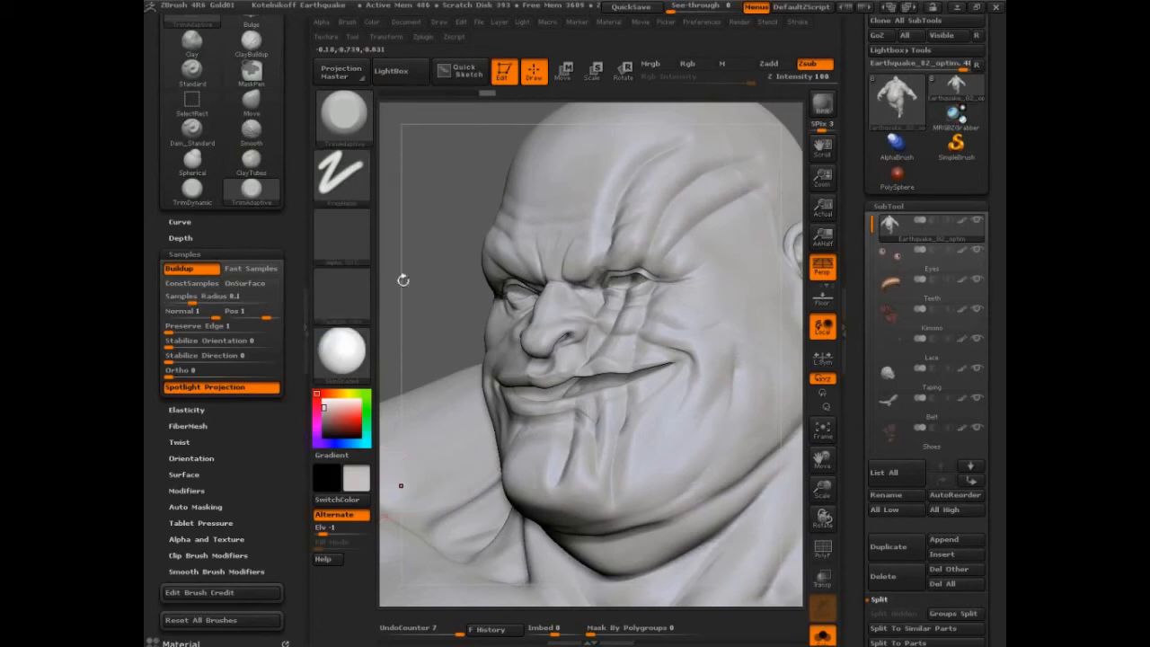
key("ctrl+z")
key("b")
key("c")
key("b")
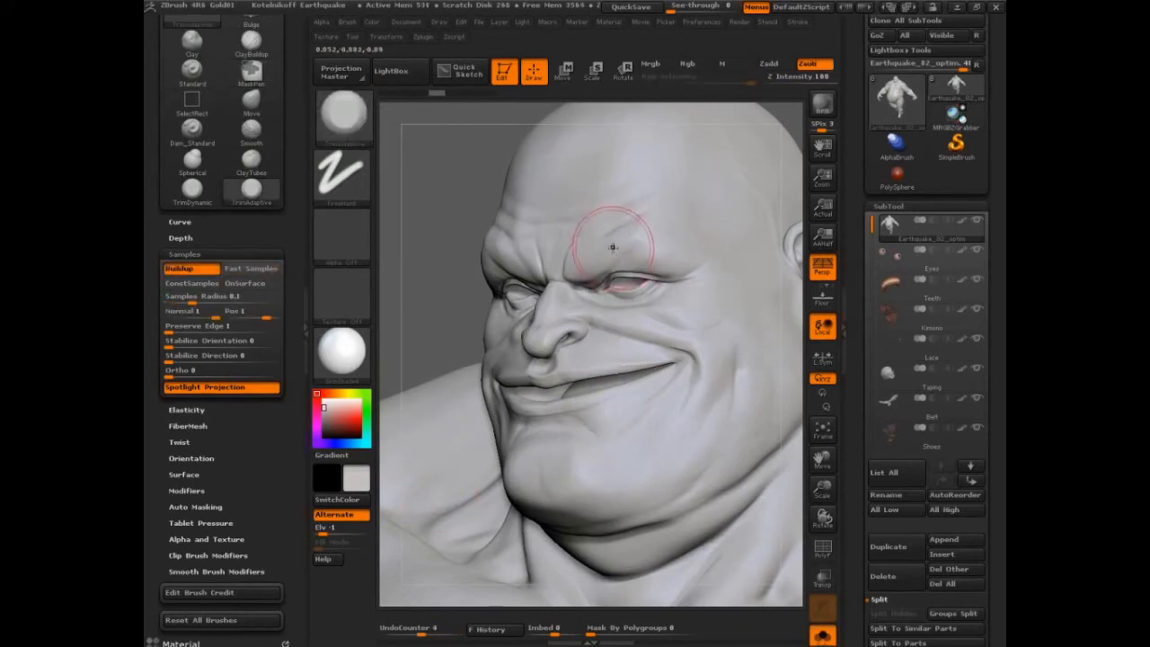
Enlarge the brush, flatten the temple and the whole face with TrimAdaptive, and undo the strokes
key("s")
left_click_drag(596, 249, 647, 249)
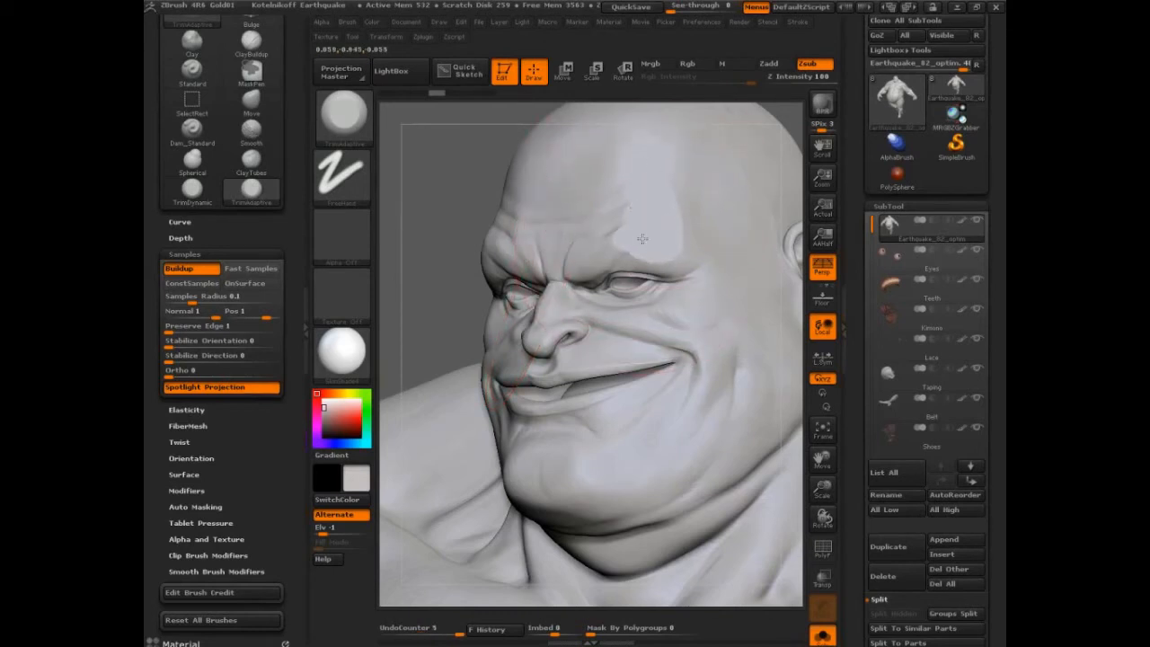
left_click(629, 346)
mouse_move(629, 346)
left_mouse_down()
mouse_move(555, 206)
mouse_move(647, 143)
mouse_move(575, 503)
mouse_move(443, 440)
left_mouse_up()
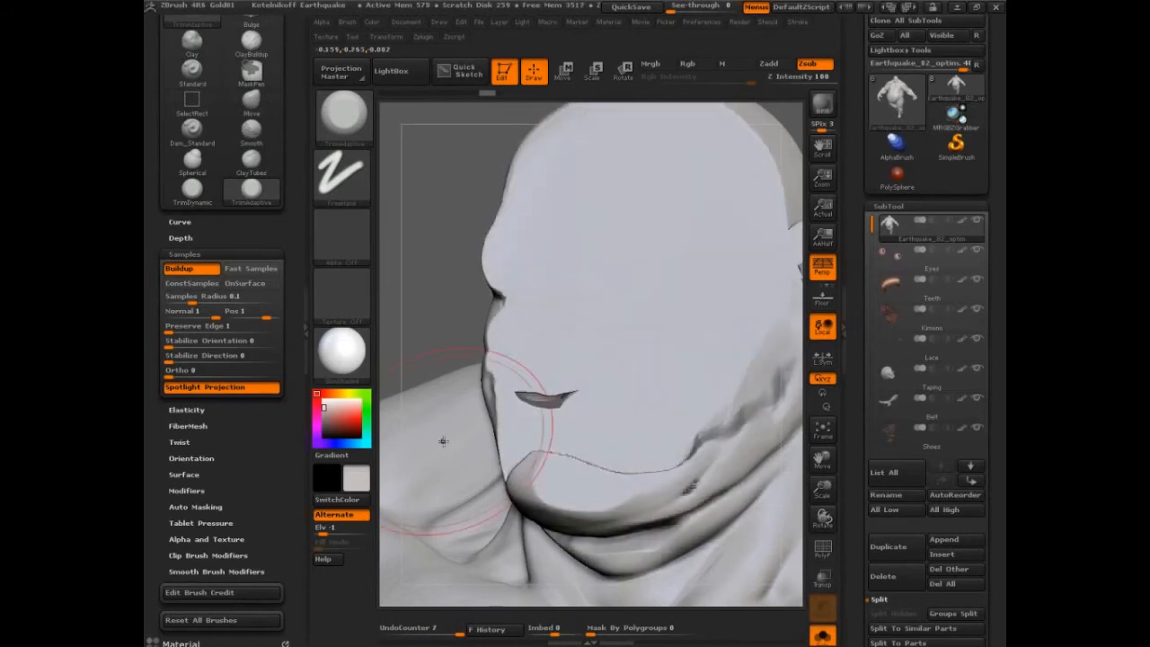
key("ctrl+z")
key("ctrl+z")
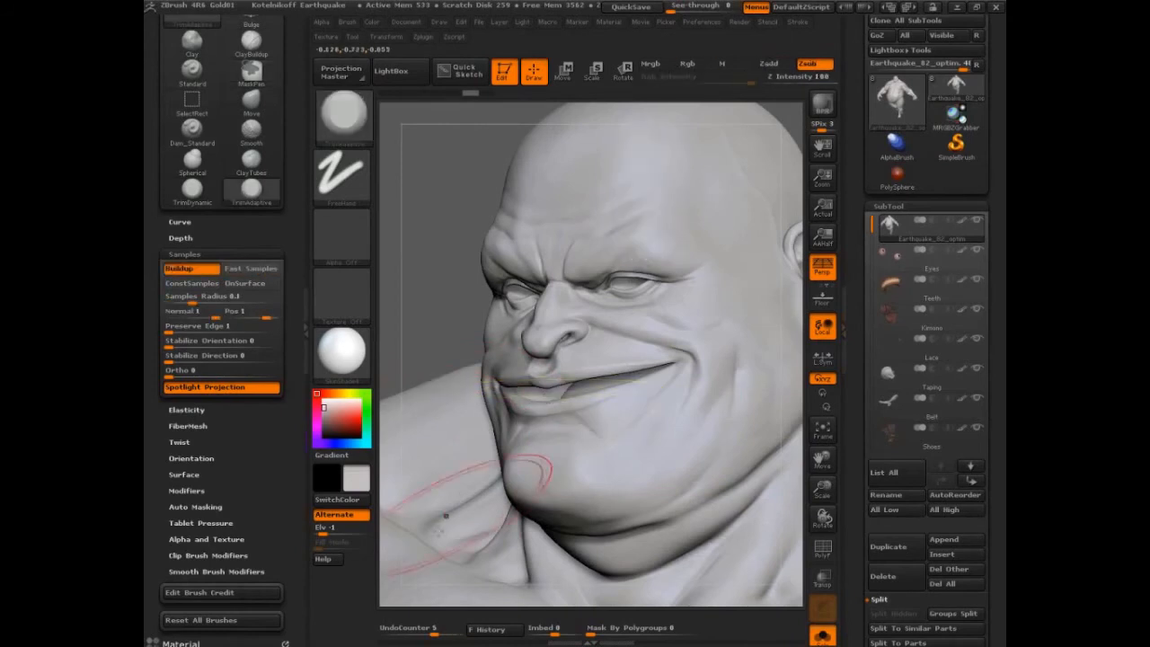
Outline and hatch a red oval over the temple and brow to mark the sampled area, and clear it
key("ctrl+shift")
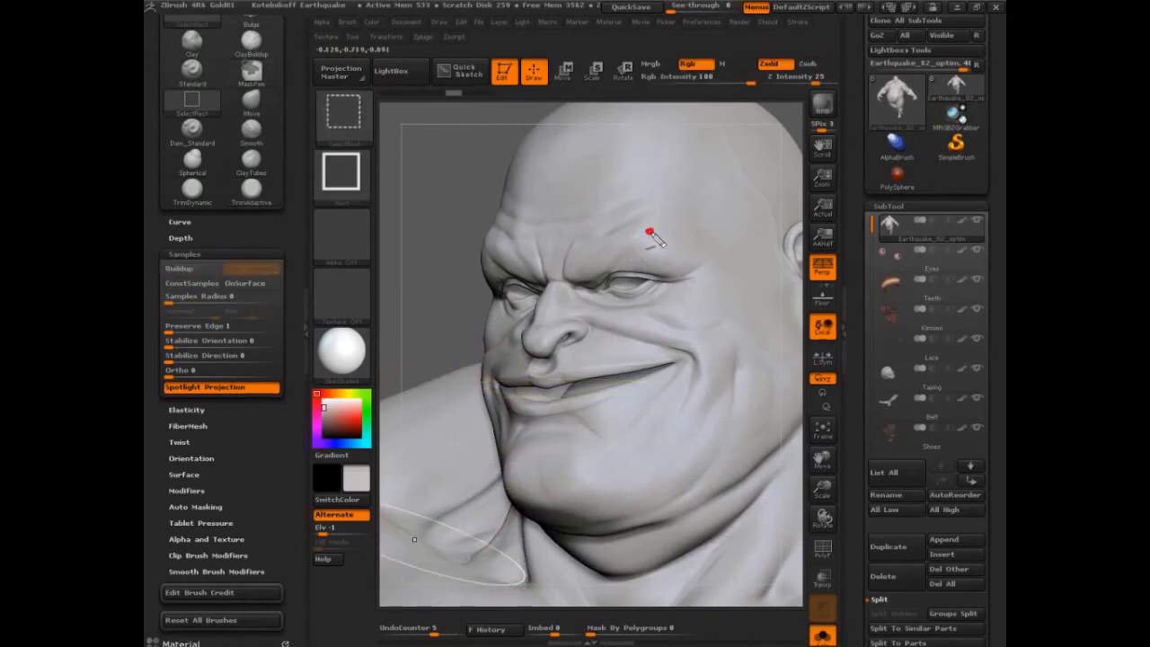
mouse_move(666, 207)
left_mouse_down()
mouse_move(656, 163)
mouse_move(607, 219)
mouse_move(646, 270)
left_mouse_up()
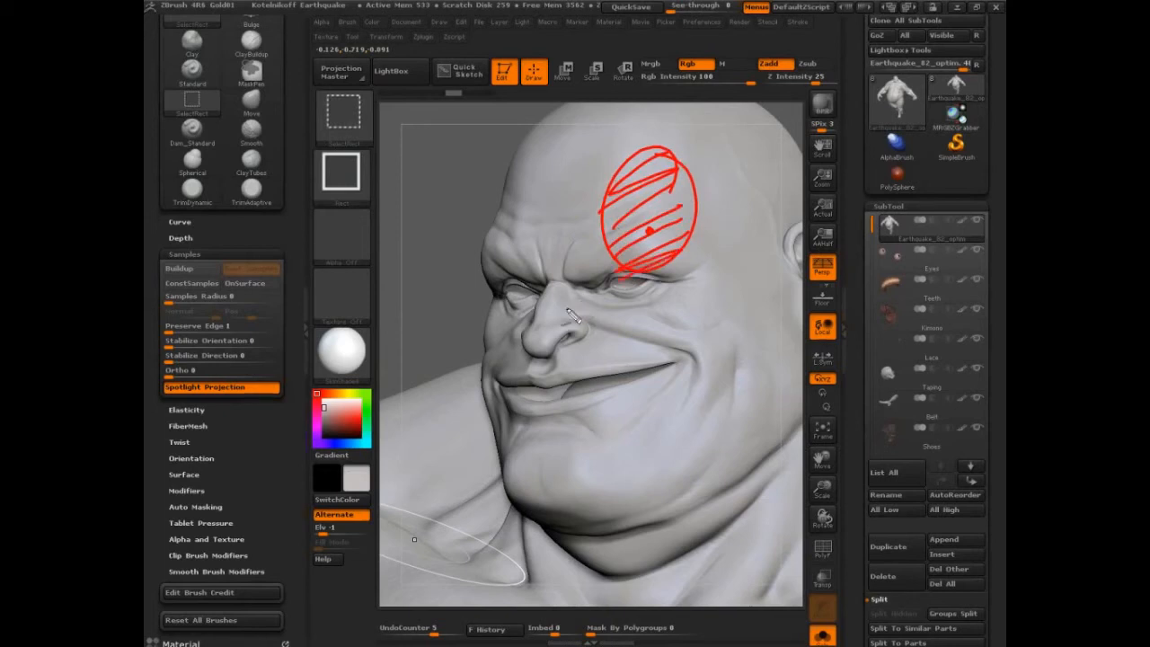
key("Escape")
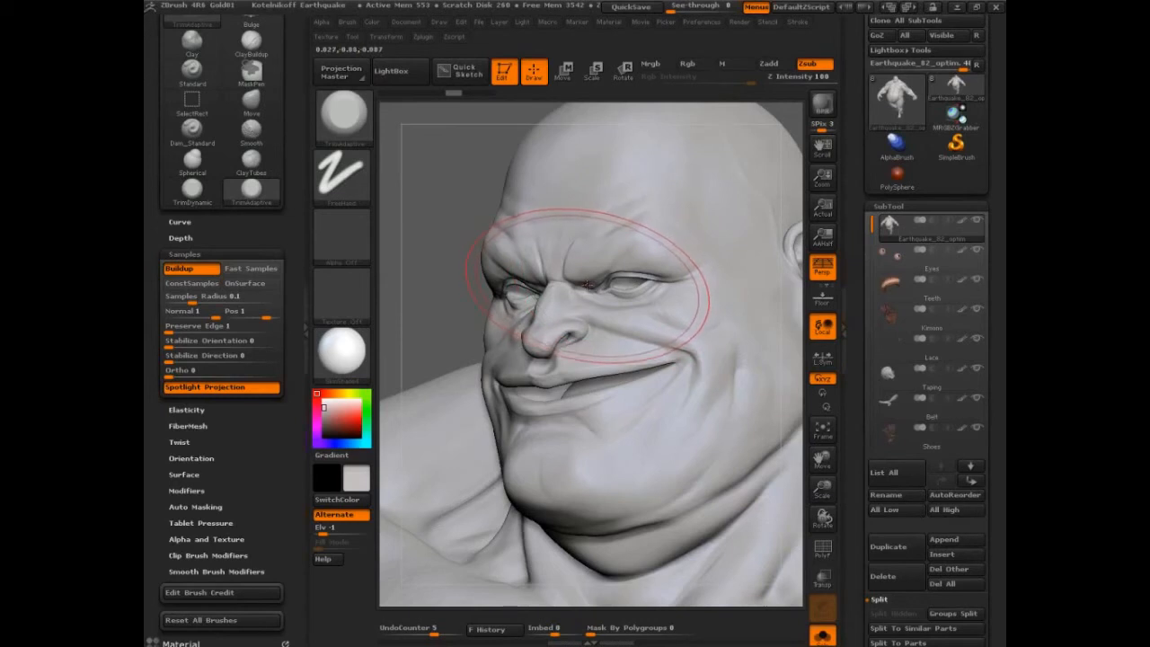
Cut from the eyes down to the mouth with TrimAdaptive, mark the cut's direction with a red arrow, and undo the cut
mouse_move(585, 284)
left_mouse_down()
mouse_move(618, 320)
mouse_move(588, 372)
left_mouse_up()
key("ctrl+shift+d")
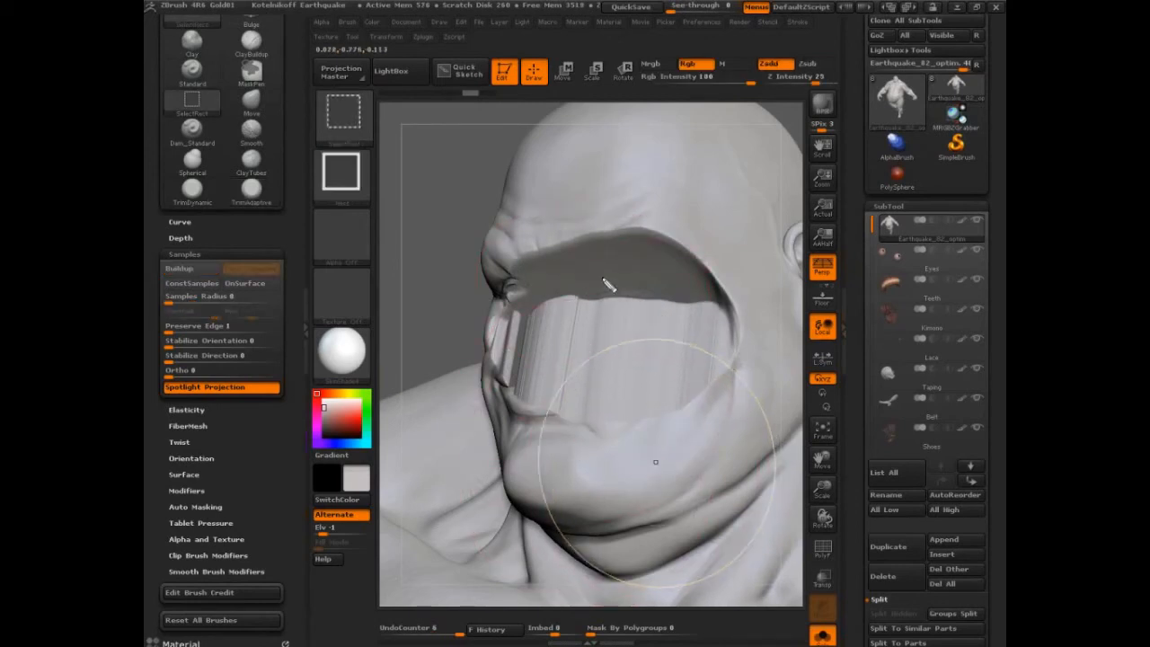
left_click_drag(611, 269, 567, 421)
left_click_drag(569, 371, 565, 431)
left_click_drag(598, 392, 566, 430)
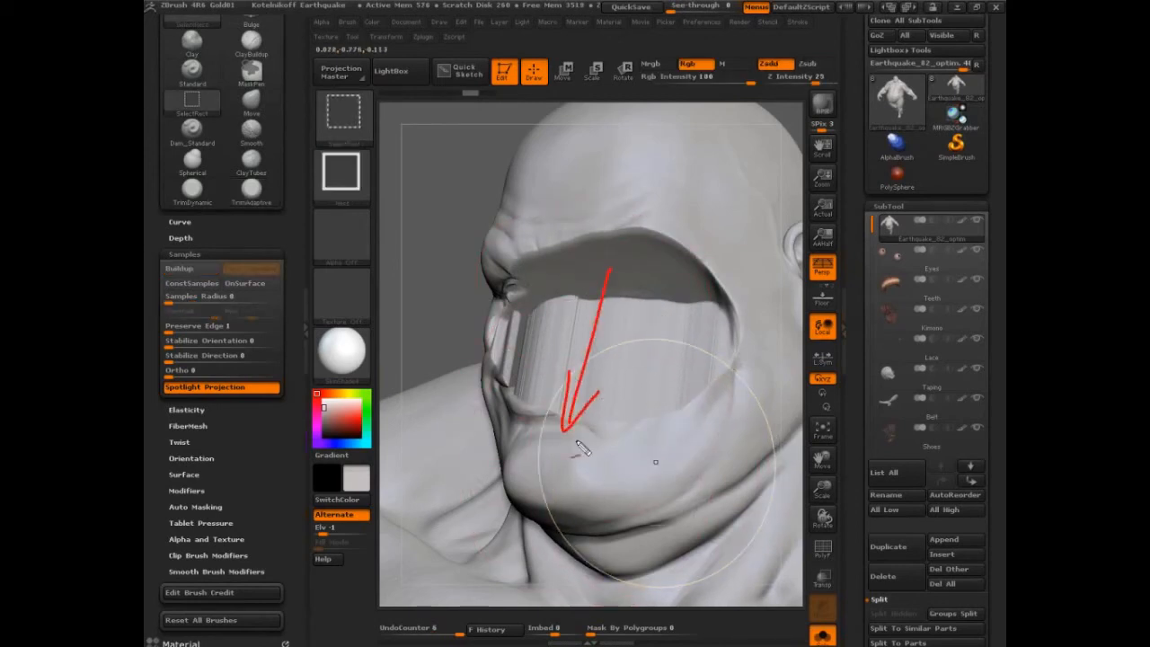
key("Escape")
key("ctrl+z")
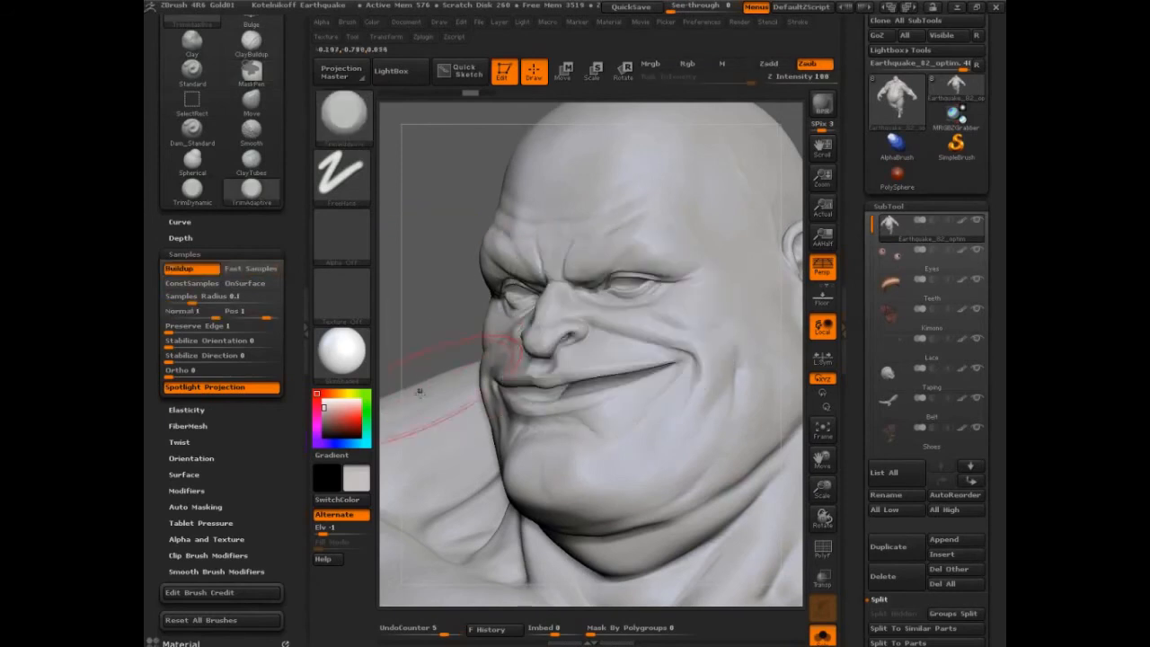
Set the Samples Radius to 2 and draw red arrows in differing directions across the eyes, nose and mouth
left_click_drag(205, 298, 280, 301)
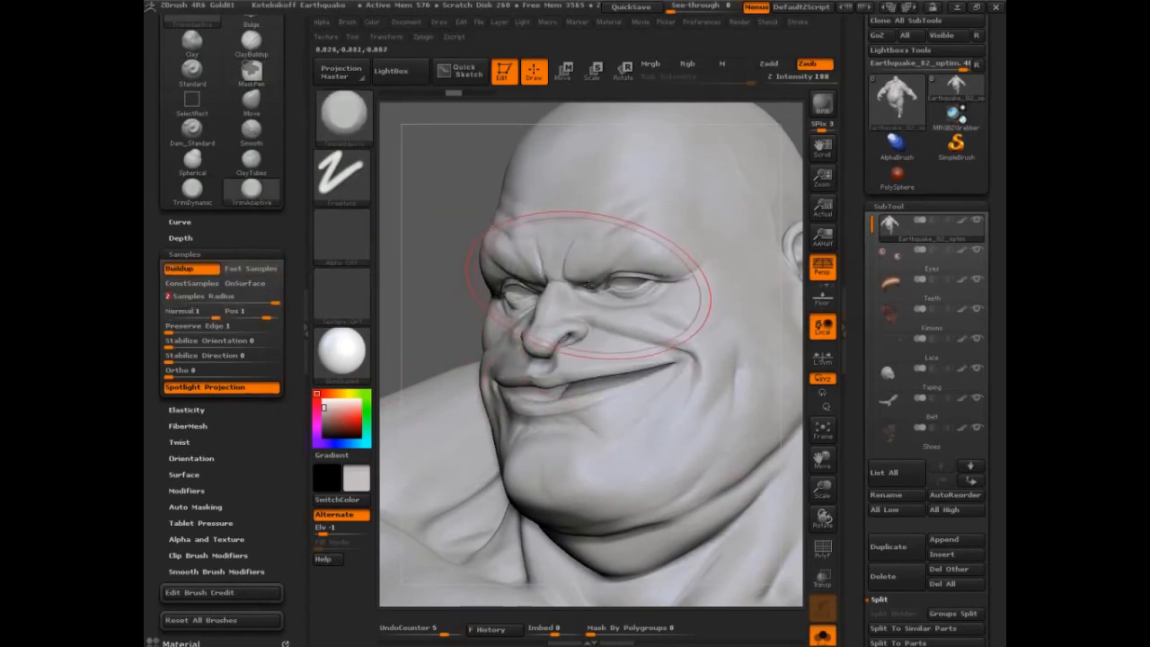
key("ctrl+shift")
left_click_drag(588, 287, 554, 381)
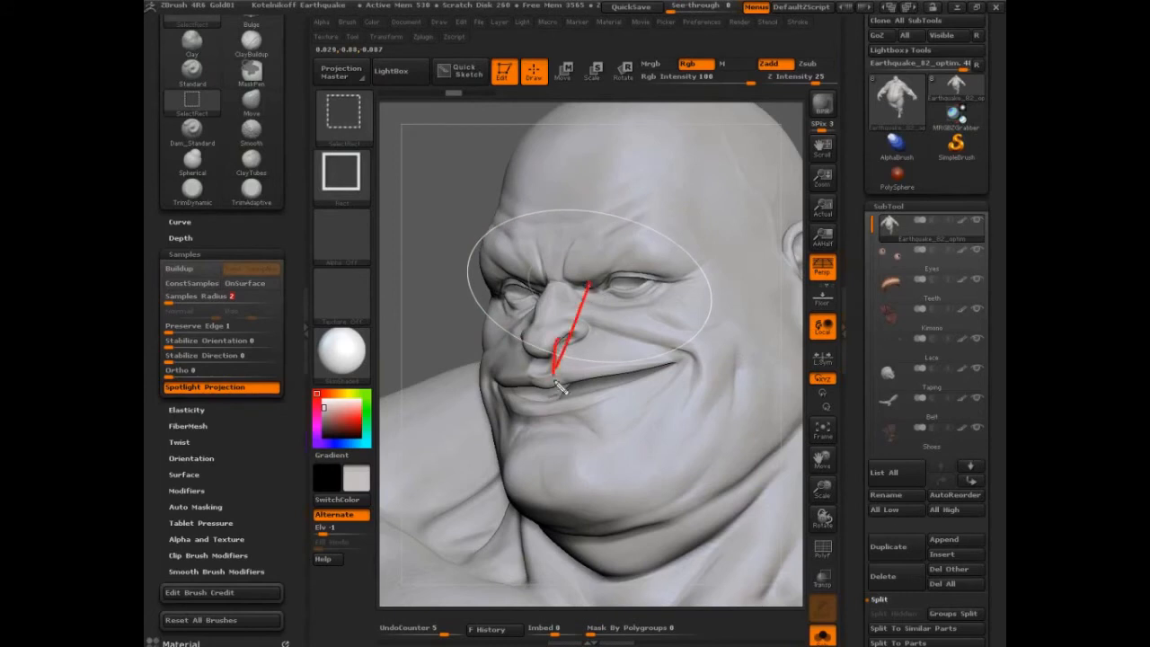
left_click_drag(575, 281, 498, 333, "ctrl+shift")
left_click_drag(577, 252, 501, 244, "shift")
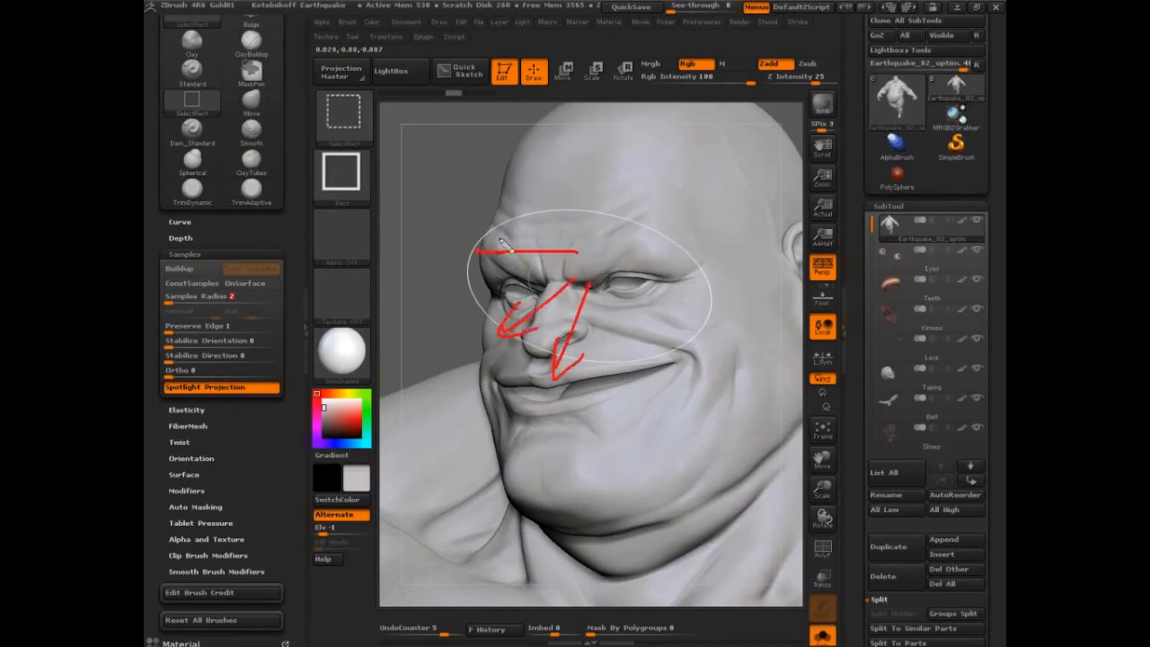
left_click_drag(607, 307, 509, 268)
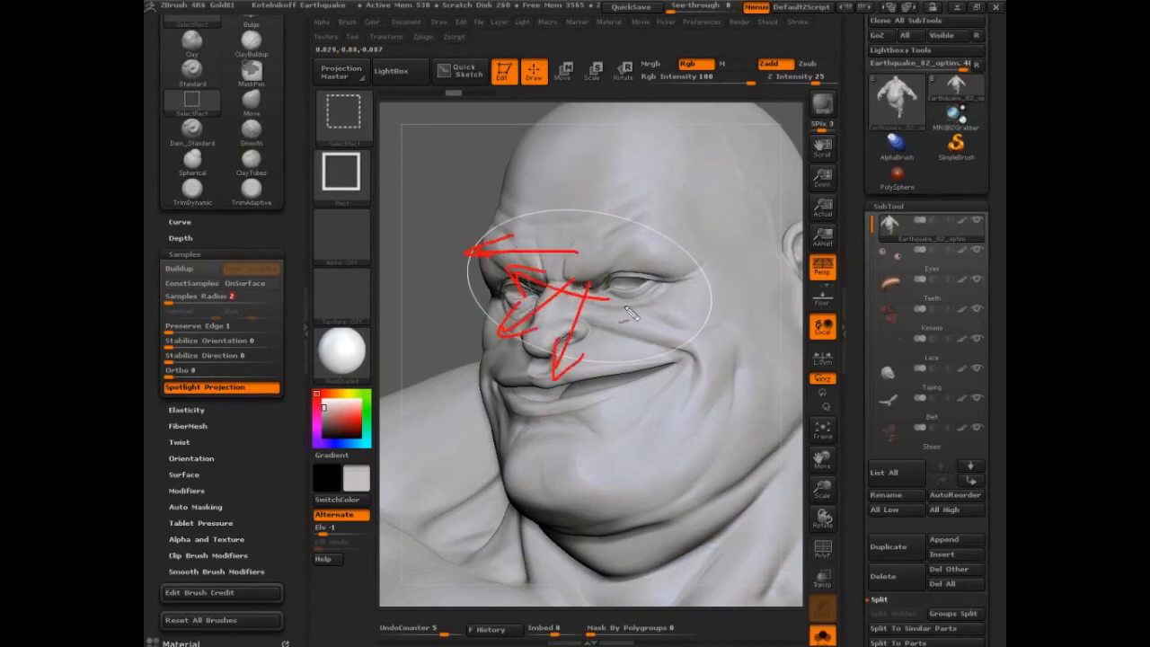
left_click_drag(595, 254, 620, 308)
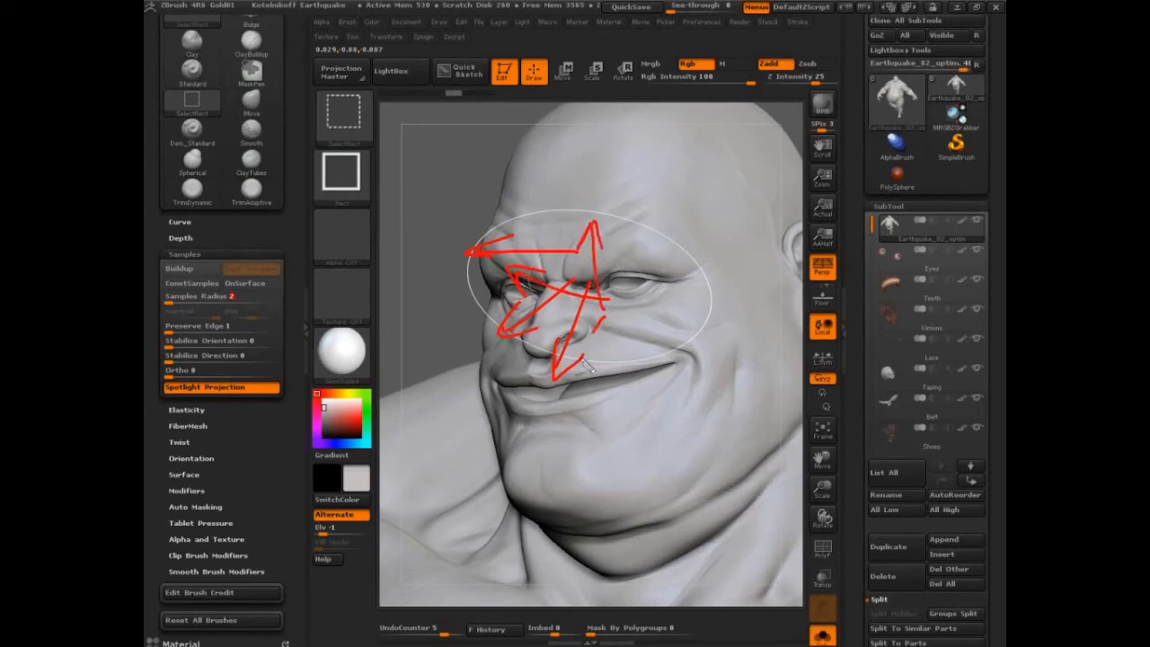
left_click_drag(585, 364, 620, 353)
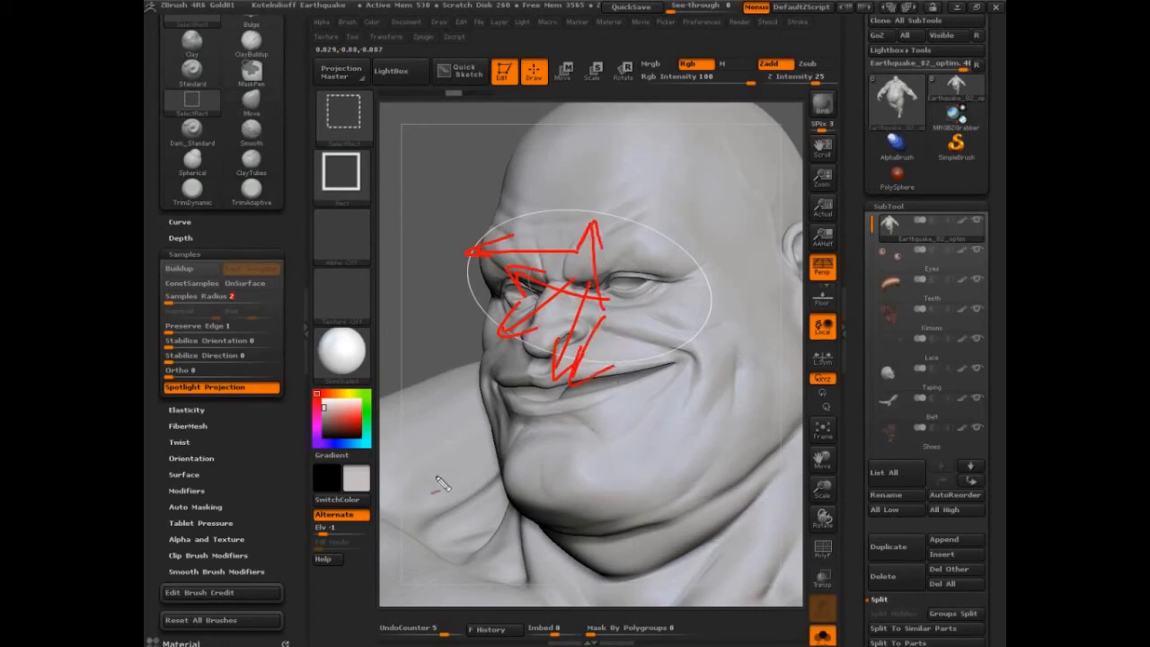
left_click_drag(590, 147, 593, 476)
left_click_drag(583, 120, 595, 470)
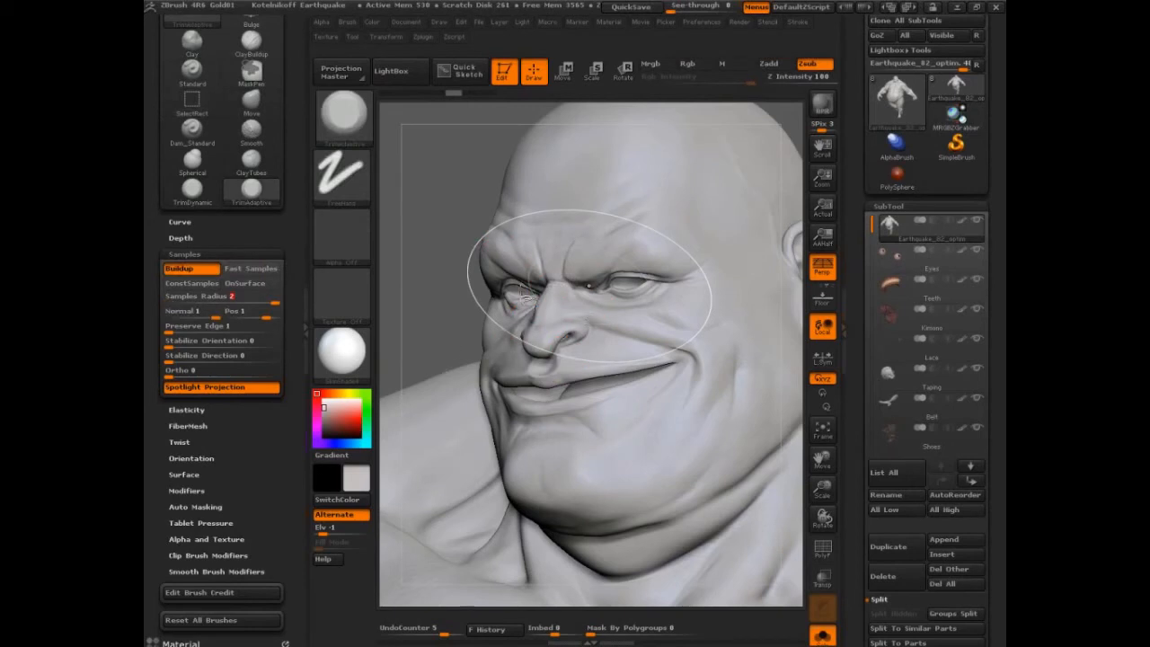
Cut across the eyes and nose with the large Samples Radius, mark the cut's angles with red lines, and undo the cut
left_click_drag(589, 286, 689, 317)
key("ctrl+shift")
mouse_move(613, 311)
left_mouse_down()
mouse_move(588, 384)
mouse_move(633, 385)
left_mouse_up()
left_click_drag(558, 222, 685, 362)
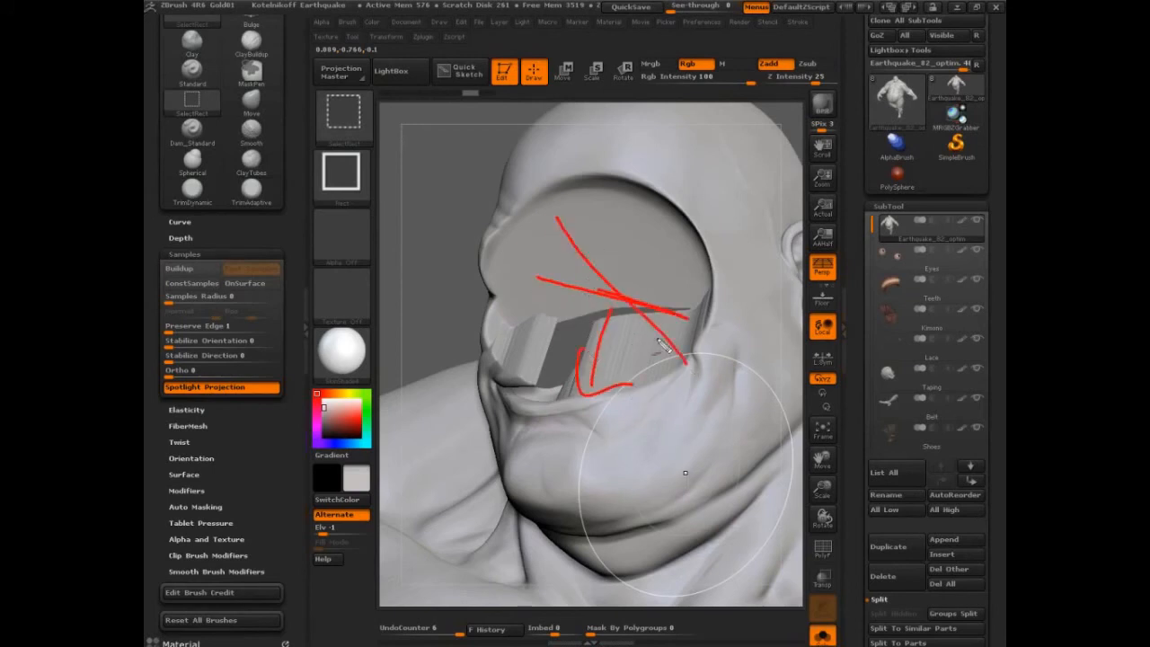
mouse_move(586, 258)
left_mouse_down()
mouse_move(489, 310)
mouse_move(532, 325)
left_mouse_up()
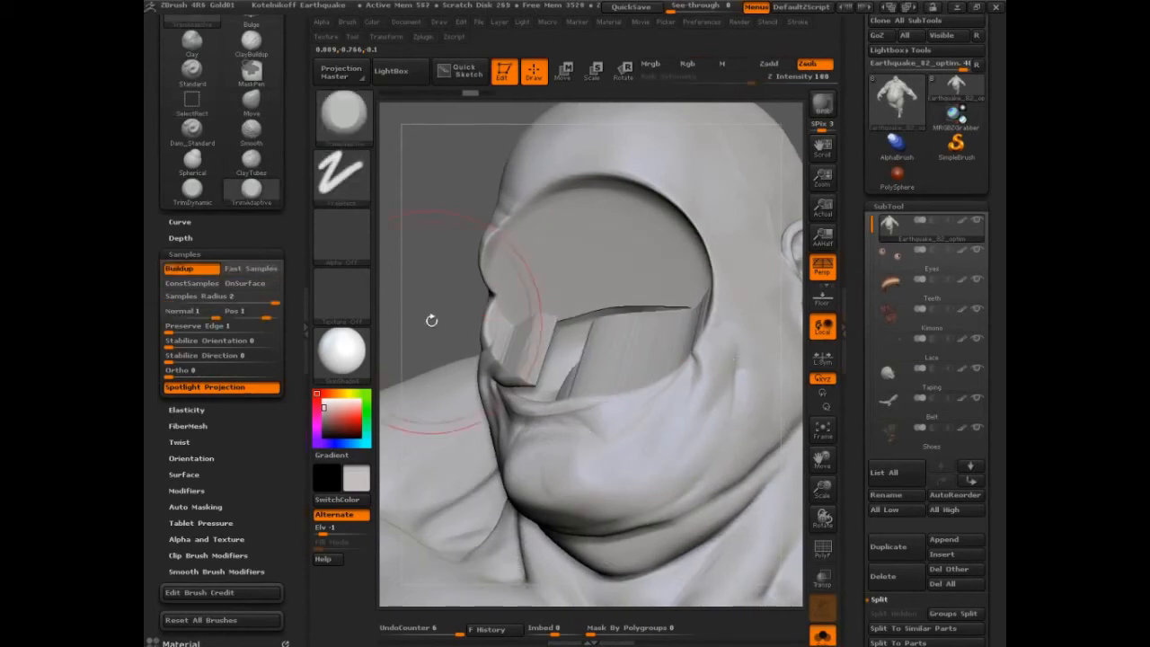
key("ctrl+z")
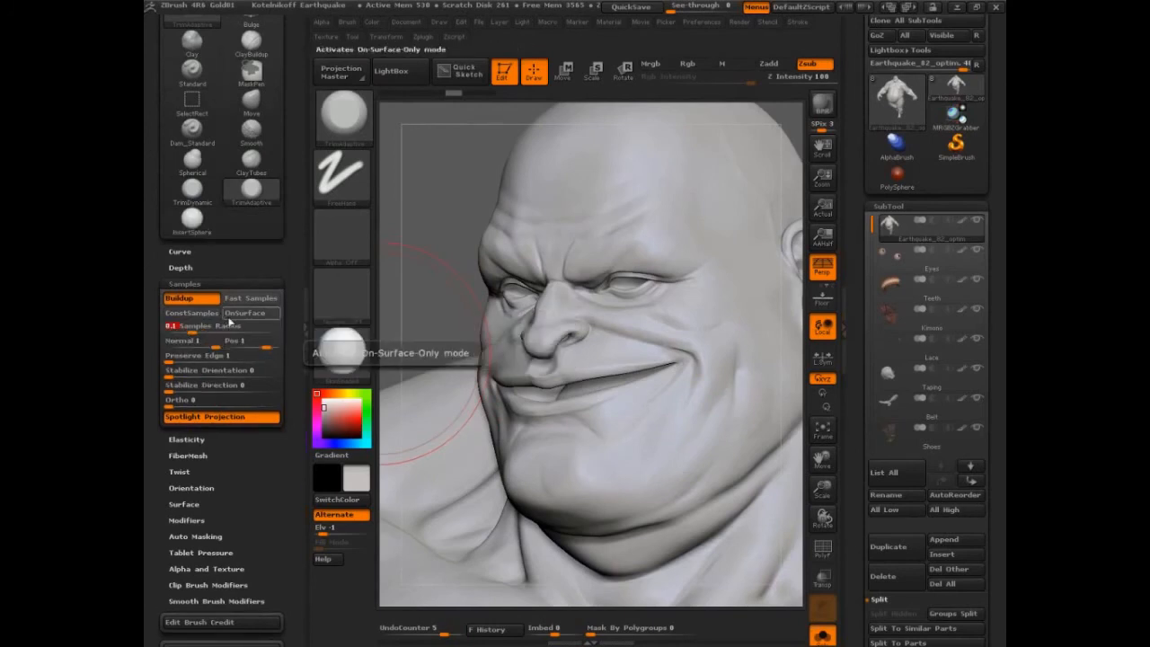
Set the Samples Radius to 0.5788, flatten the face between brow and chin, and undo the stroke
mouse_move(710, 225)
left_mouse_down("ctrl+shift")
mouse_move(503, 296)
mouse_move(706, 395)
mouse_move(503, 341)
mouse_move(719, 296)
mouse_move(503, 360)
mouse_move(491, 323)
left_mouse_up("ctrl+shift")
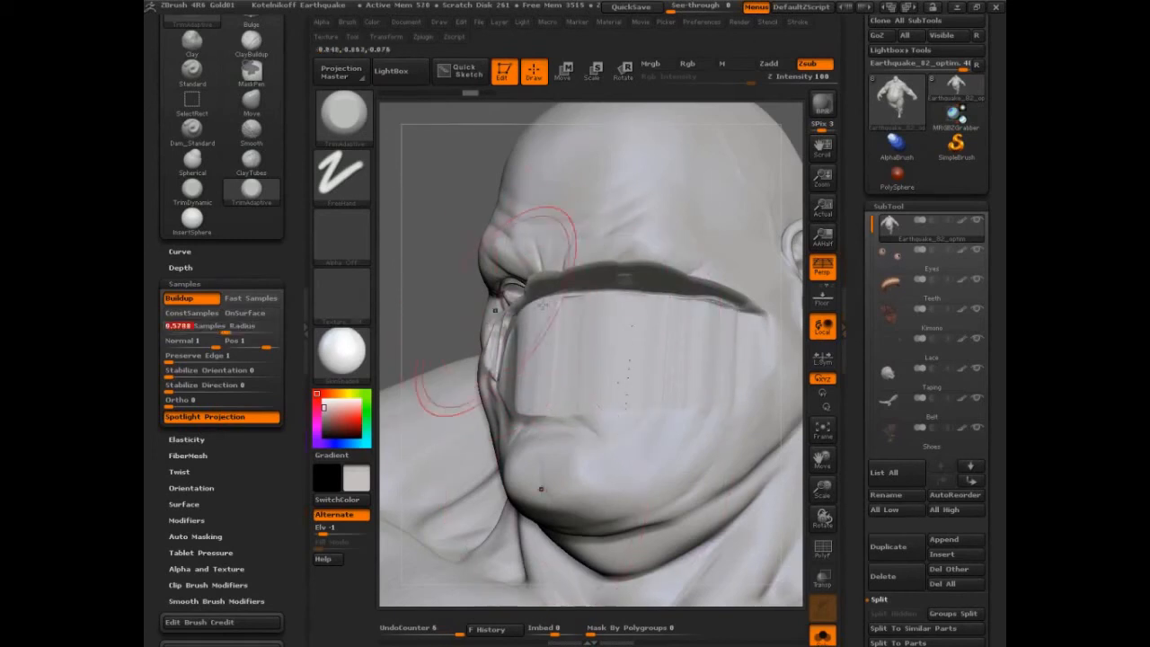
key("ctrl")
key("ctrl+z")
key("ctrl+z")
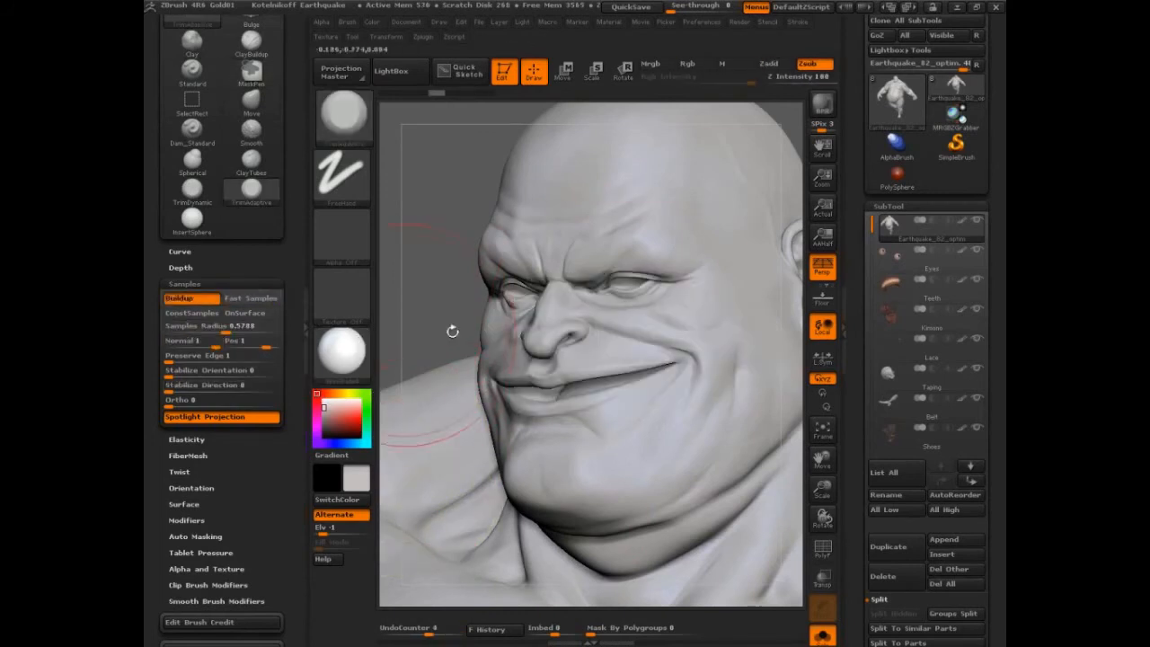
Plane the brow and the bridge of the nose with smaller TrimAdaptive strokes
mouse_move(500, 270)
left_mouse_down()
mouse_move(450, 243)
mouse_move(437, 225)
mouse_move(493, 233)
mouse_move(390, 141)
mouse_move(483, 219)
mouse_move(642, 226)
mouse_move(623, 231)
mouse_move(642, 213)
mouse_move(631, 236)
mouse_move(618, 225)
mouse_move(707, 180)
mouse_move(635, 226)
mouse_move(688, 207)
mouse_move(634, 225)
mouse_move(655, 205)
mouse_move(617, 195)
mouse_move(665, 170)
mouse_move(620, 187)
mouse_move(629, 184)
mouse_move(589, 240)
left_mouse_up()
left_click_drag(423, 195, 467, 200)
mouse_move(579, 247)
left_mouse_down()
mouse_move(599, 248)
mouse_move(593, 280)
mouse_move(614, 262)
mouse_move(582, 264)
mouse_move(579, 276)
mouse_move(596, 257)
mouse_move(593, 279)
left_mouse_up()
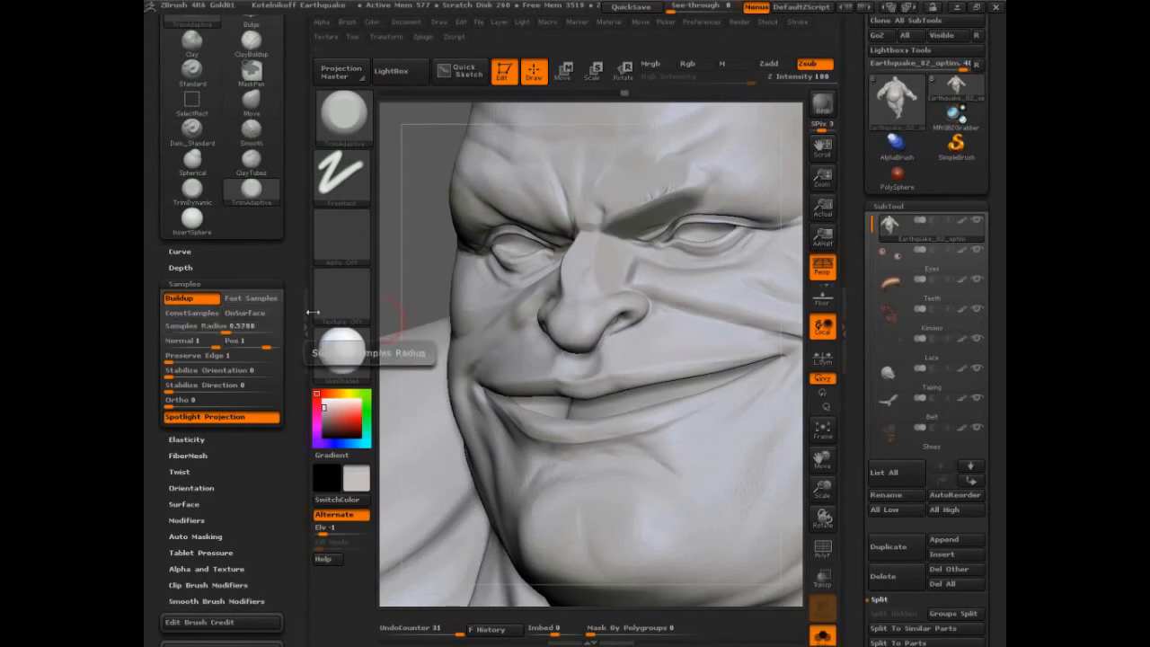
Undo the recent TrimAdaptive strokes on the nose and face
key("ctrl+z")
key("ctrl+z")
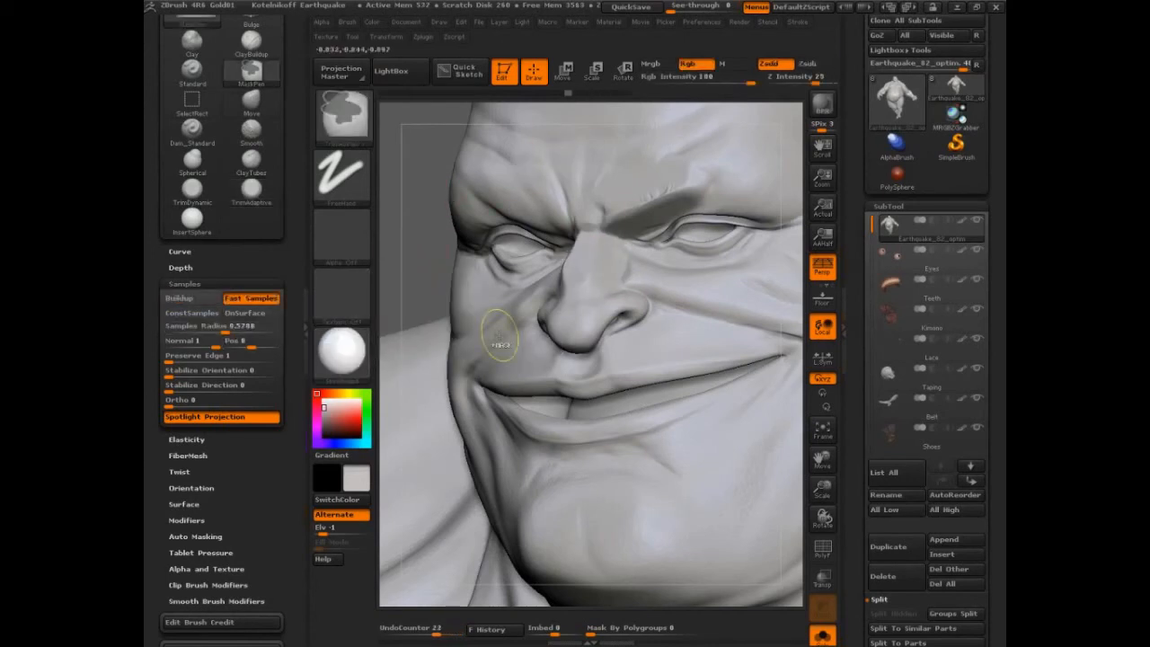
key("ctrl+z")
key("ctrl+z")
key("ctrl+z")
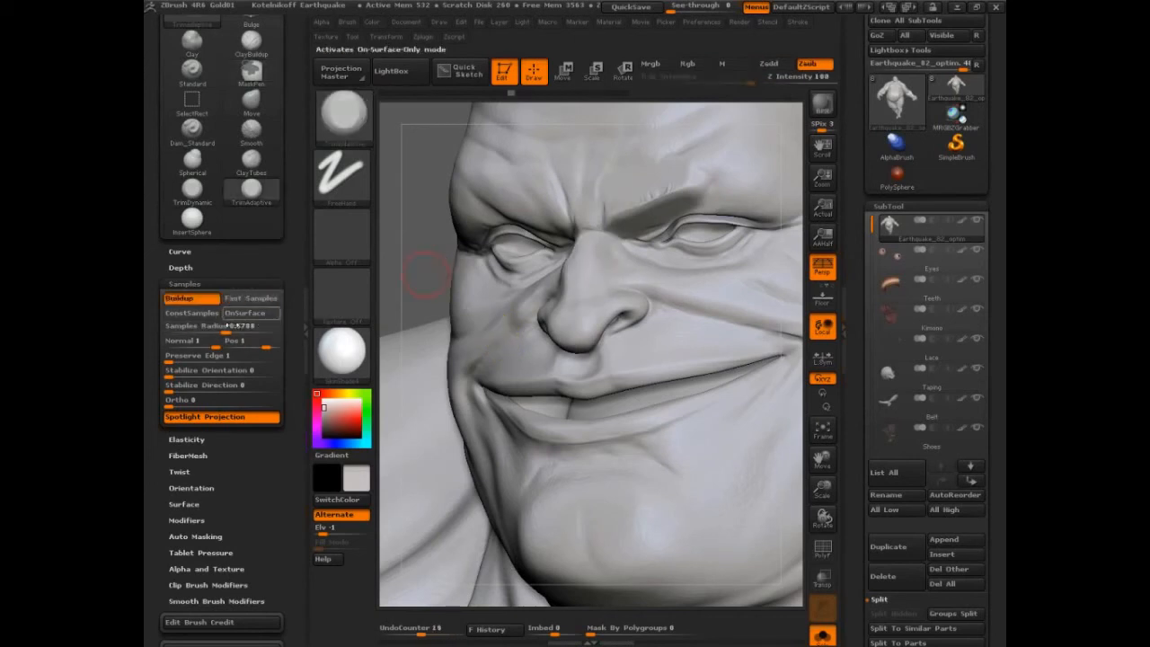
Set the Samples Radius to 0.1038 and plane the areas around the eyes, forehead, cheek and mouth corner with TrimAdaptive
left_click_drag(225, 325, 203, 329)
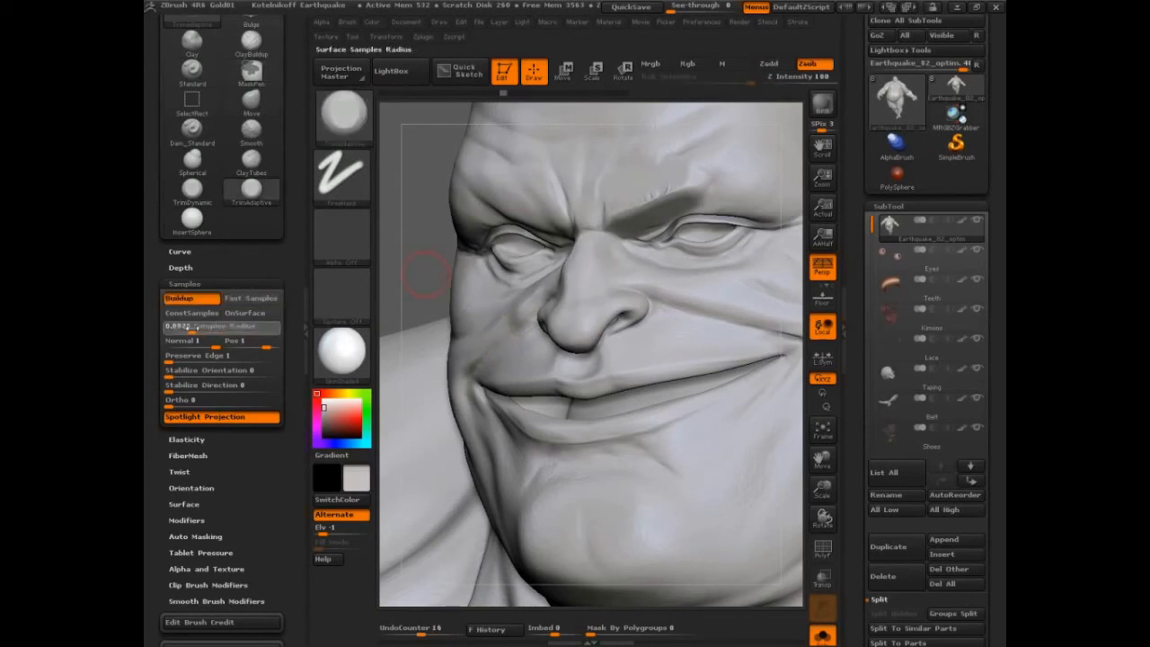
mouse_move(509, 270)
left_mouse_down()
mouse_move(598, 276)
mouse_move(602, 257)
mouse_move(609, 270)
left_mouse_up()
mouse_move(611, 266)
left_mouse_down()
mouse_move(601, 285)
mouse_move(590, 244)
mouse_move(580, 341)
mouse_move(570, 316)
mouse_move(575, 325)
mouse_move(674, 290)
mouse_move(637, 261)
mouse_move(737, 295)
left_mouse_up()
key("ctrl")
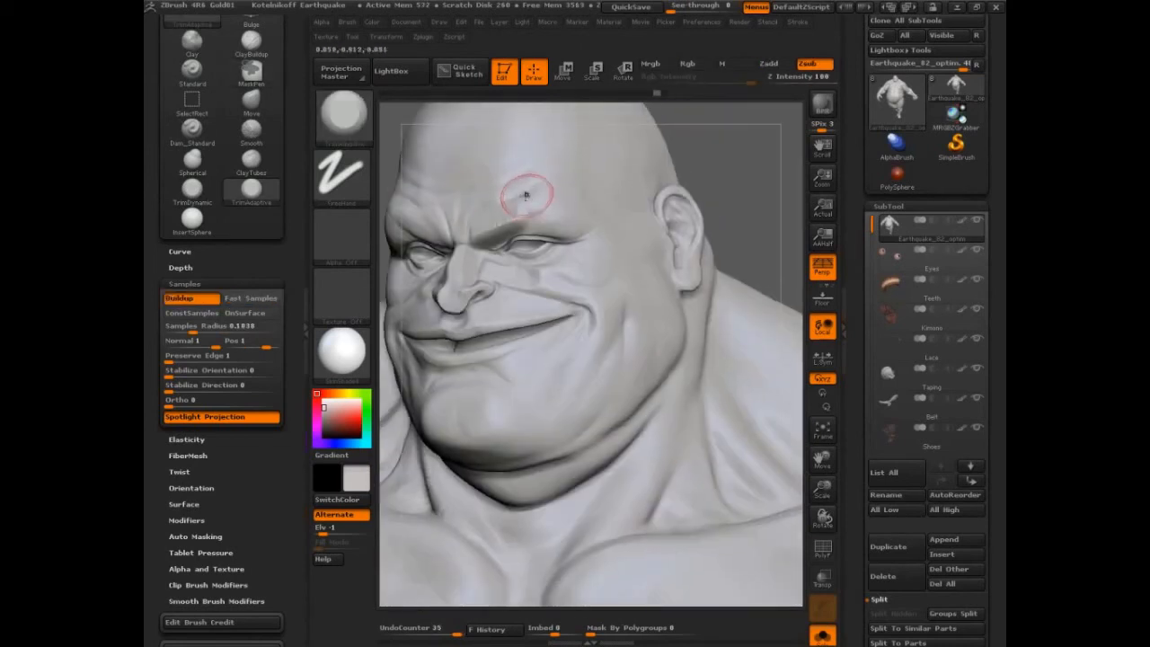
left_click_drag(527, 195, 606, 167)
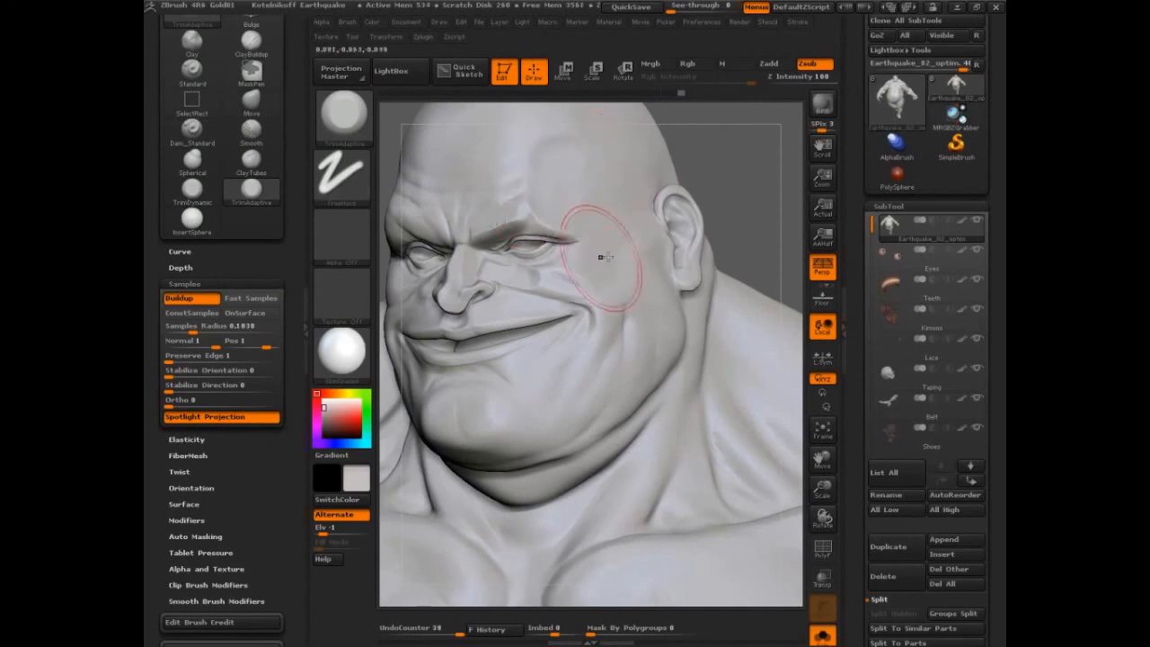
mouse_move(601, 257)
left_mouse_down()
mouse_move(606, 311)
mouse_move(578, 257)
mouse_move(551, 269)
mouse_move(559, 279)
mouse_move(544, 297)
mouse_move(591, 257)
mouse_move(585, 339)
mouse_move(580, 327)
mouse_move(549, 377)
mouse_move(560, 347)
mouse_move(526, 381)
mouse_move(549, 390)
mouse_move(637, 313)
mouse_move(650, 271)
mouse_move(640, 355)
mouse_move(747, 236)
mouse_move(732, 225)
mouse_move(762, 268)
left_mouse_up()
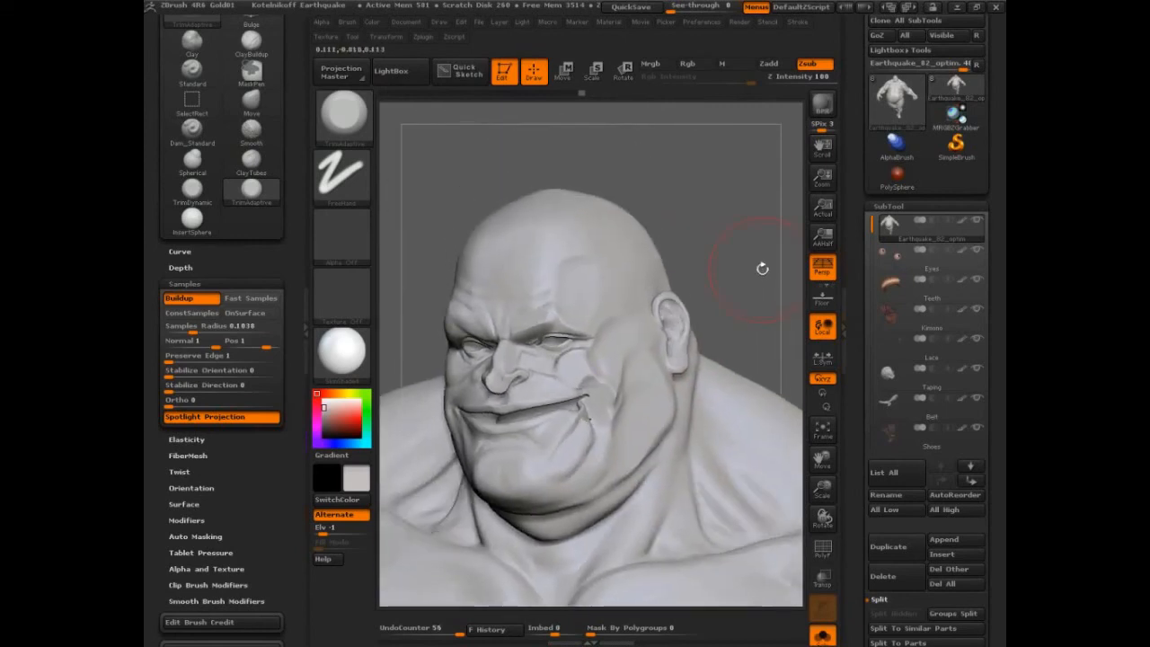
Collapse the brush's Samples settings and open its Modifiers settings
left_click_drag(762, 267, 404, 334)
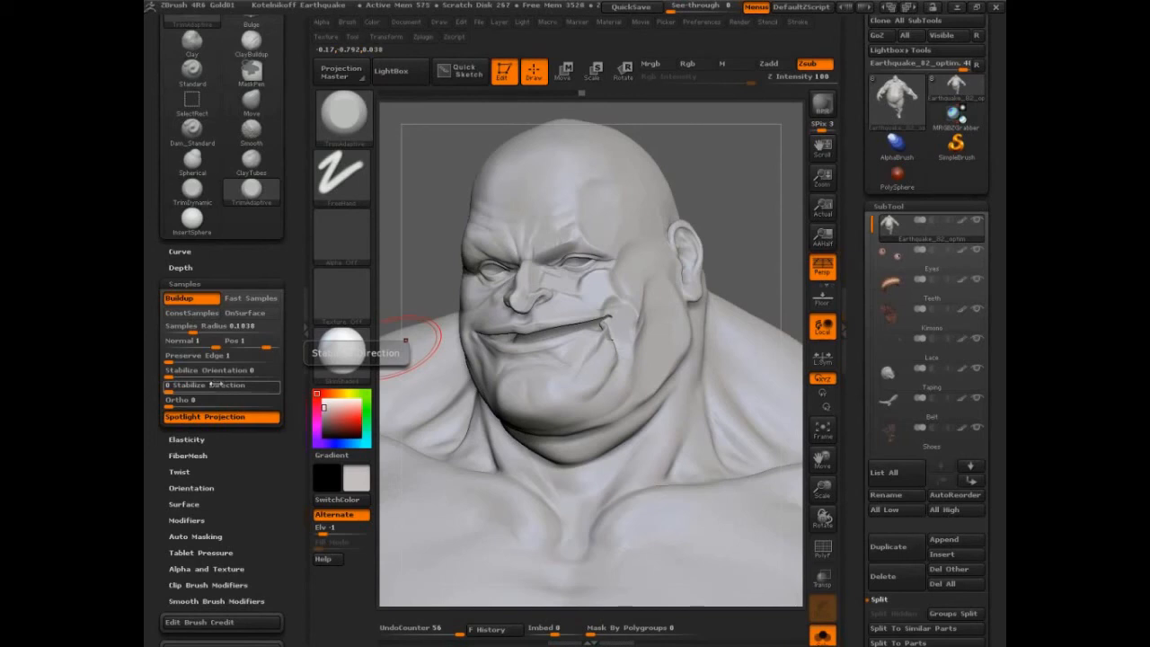
left_click(185, 283)
left_click(187, 381)
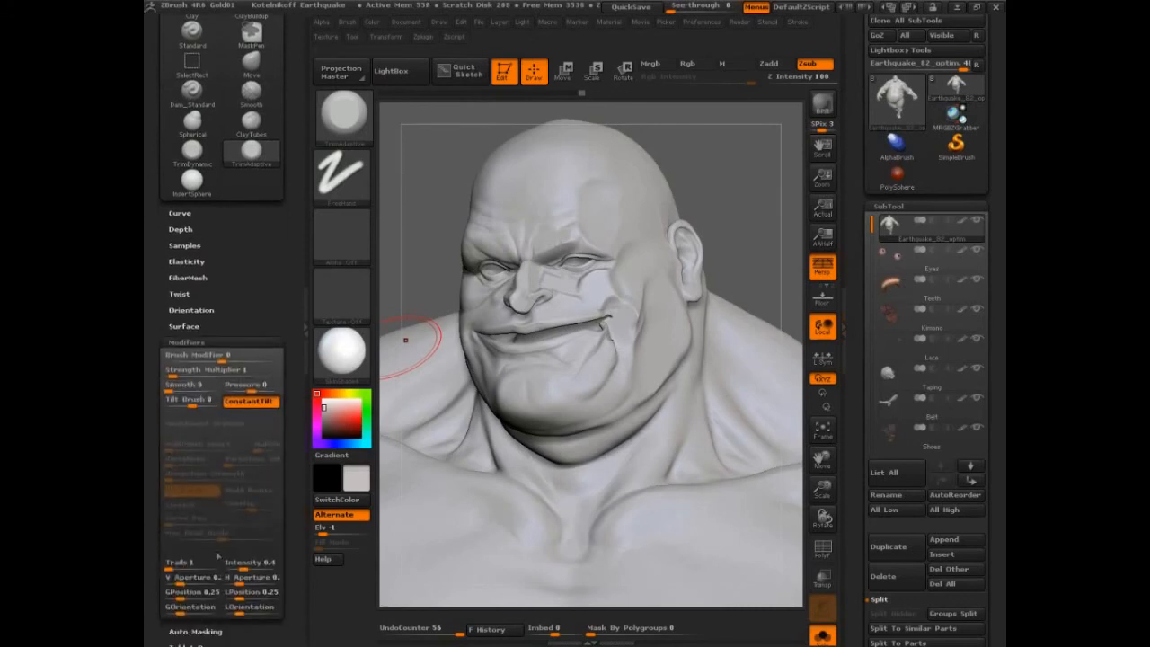
mouse_move(752, 251)
left_mouse_down()
mouse_move(747, 225)
mouse_move(766, 201)
mouse_move(752, 169)
mouse_move(737, 206)
mouse_move(755, 245)
mouse_move(711, 252)
mouse_move(539, 341)
mouse_move(401, 393)
left_mouse_up()
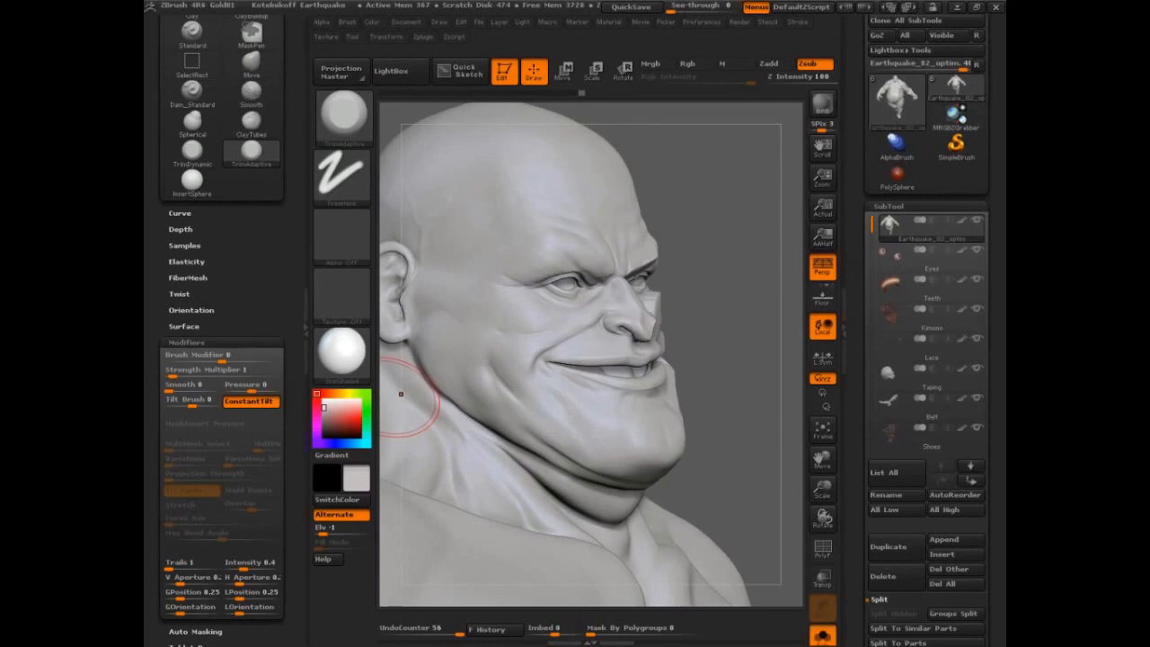
left_click_drag(752, 498, 755, 493)
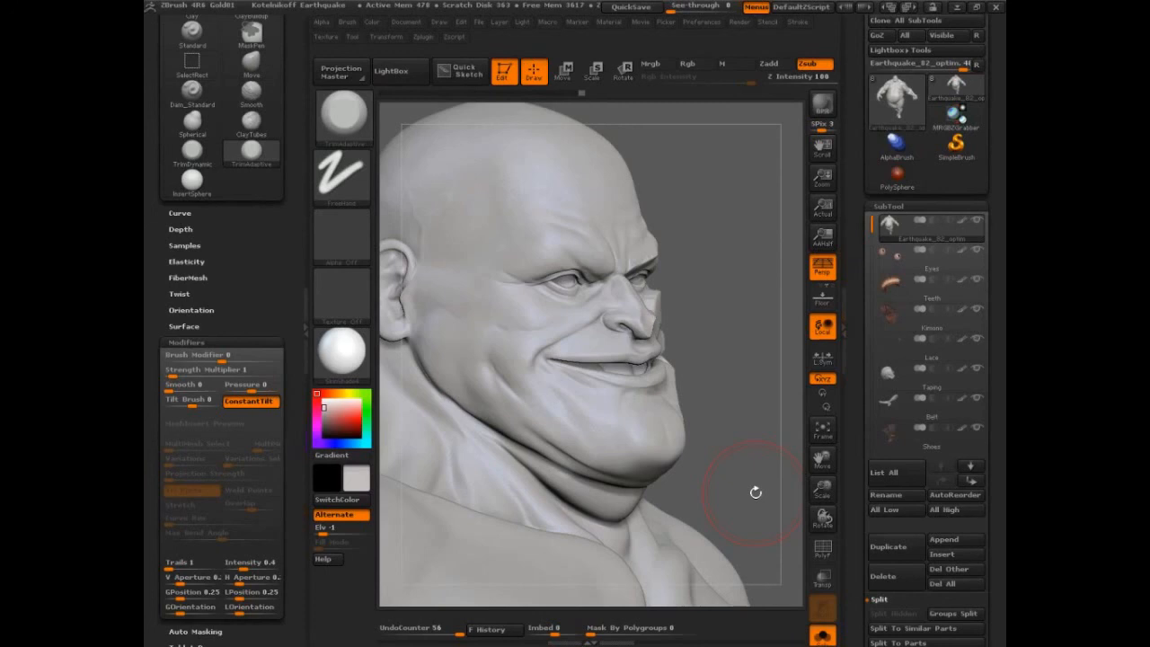
mouse_move(755, 492)
left_mouse_down()
mouse_move(731, 452)
mouse_move(752, 348)
mouse_move(760, 351)
mouse_move(432, 385)
left_mouse_up()
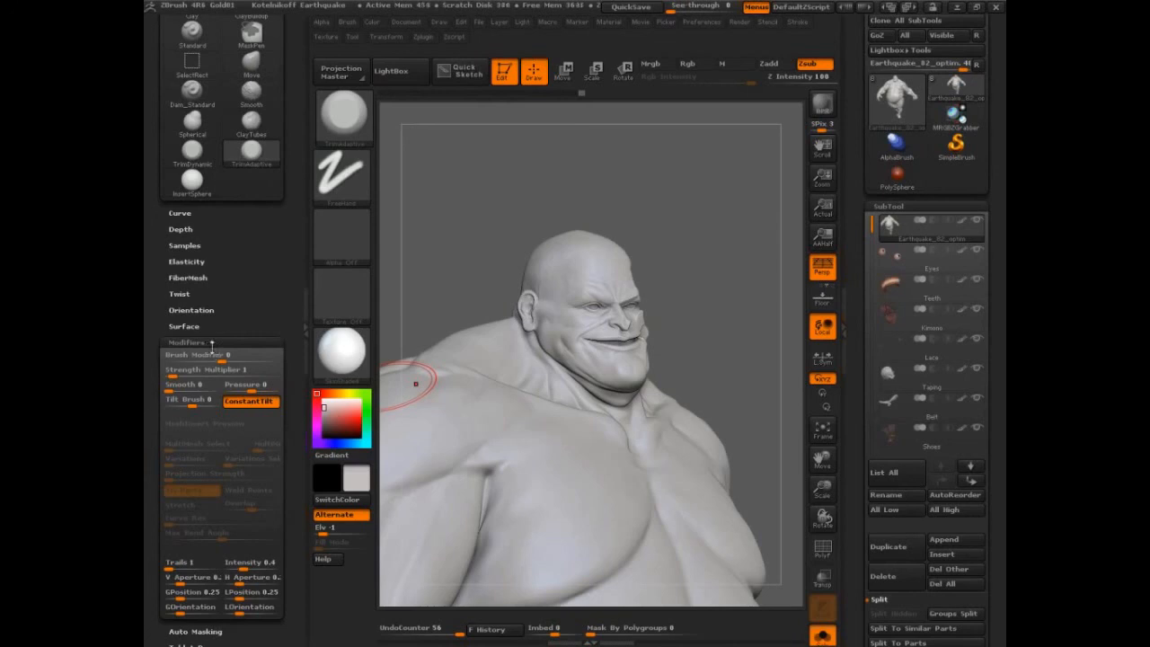
scroll(212, 350, "down", 3)
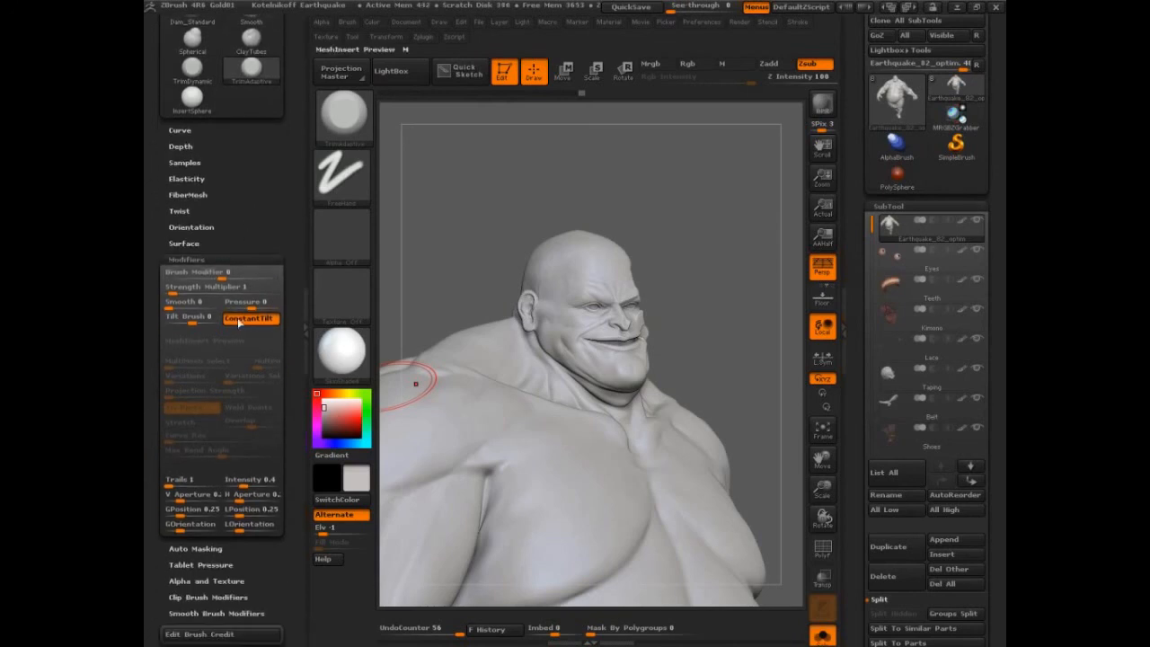